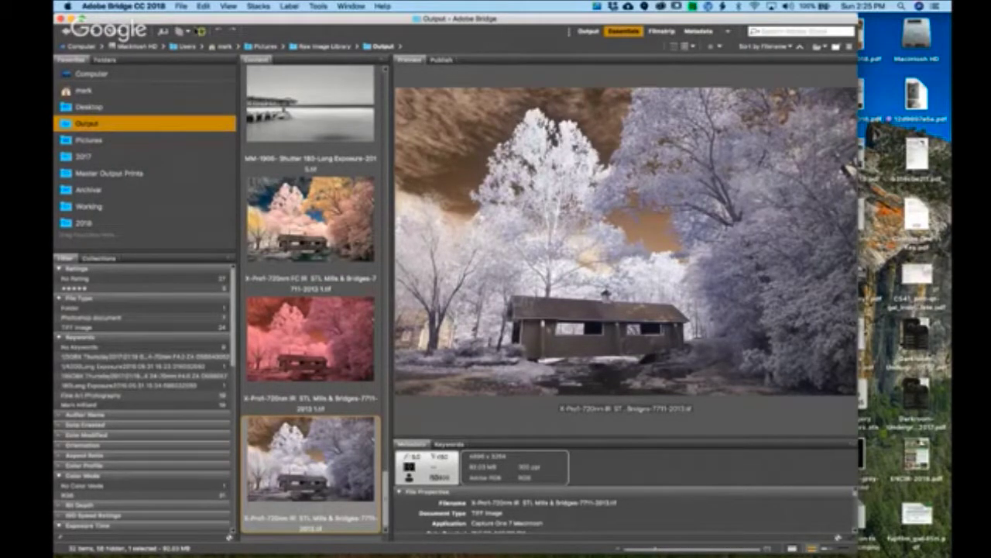
# Compare the previews of the red-toned original, the white-balanced version and the false-colour version of the covered bridge infrared photo.
pyautogui.click(295, 329)
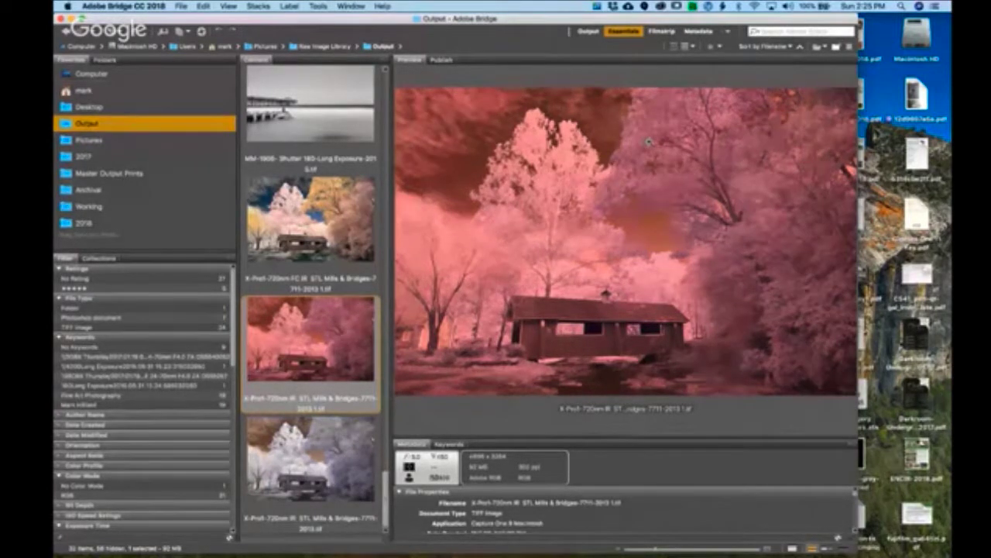
pyautogui.click(289, 459)
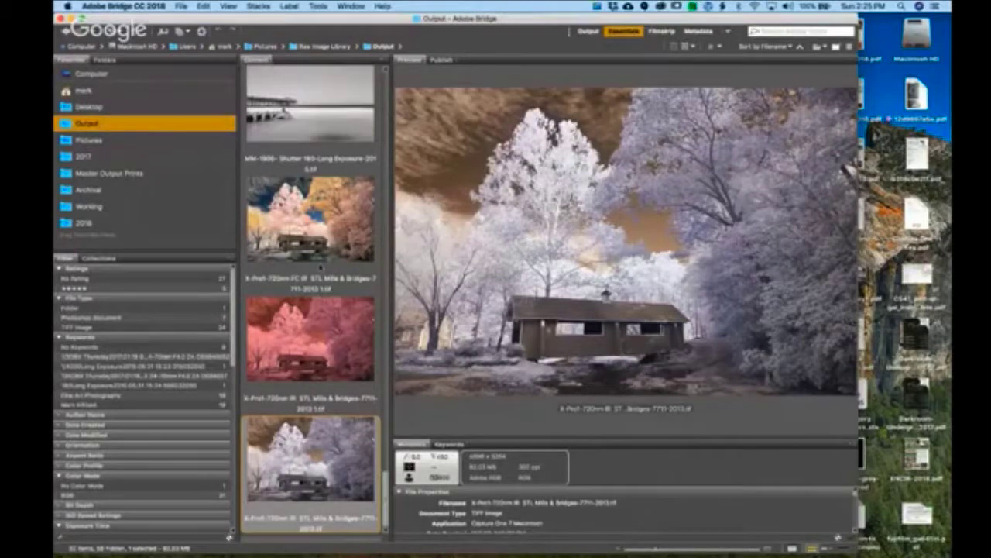
pyautogui.click(322, 236)
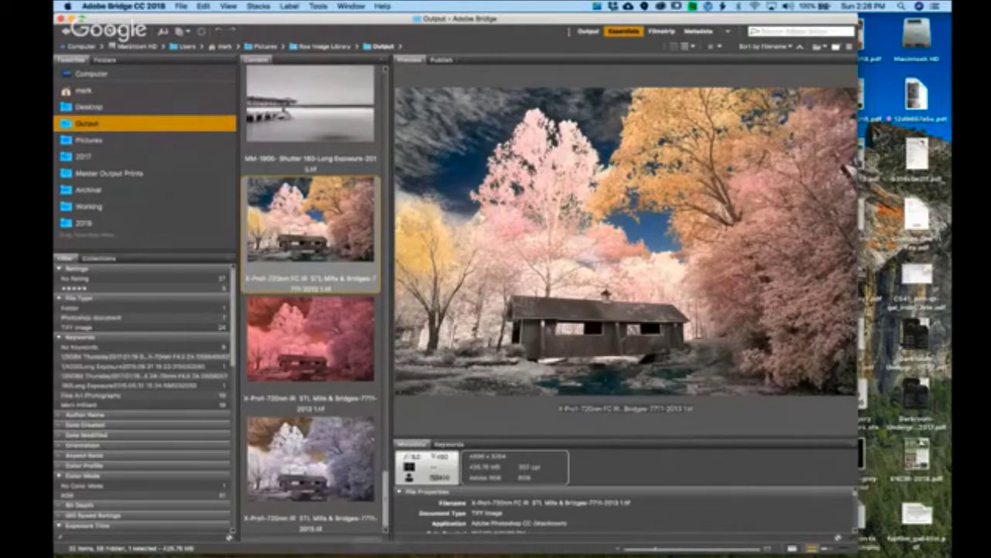
# Open the red-toned infrared TIFF of the covered bridge in Photoshop for editing.
pyautogui.moveTo(489, 550)
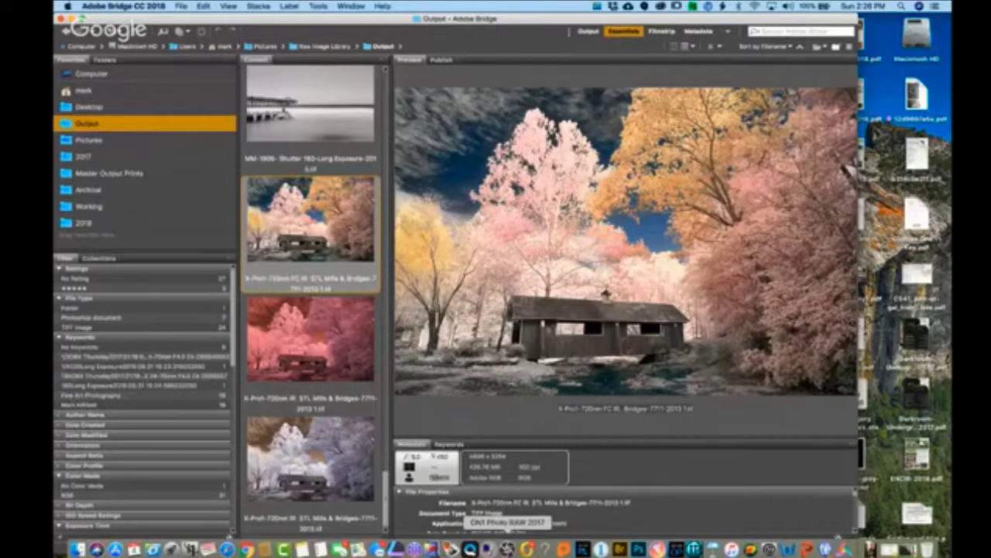
pyautogui.click(338, 349)
pyautogui.click(485, 301)
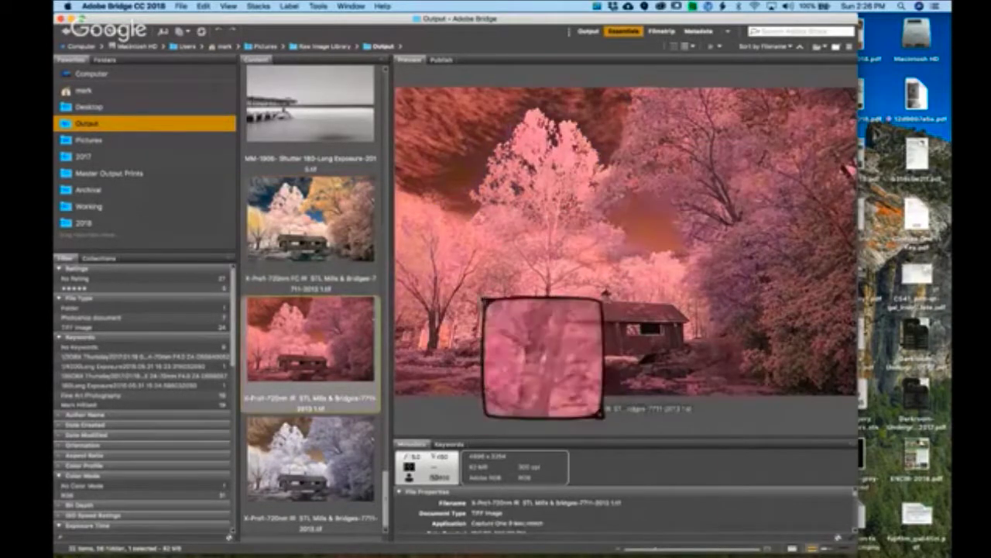
pyautogui.doubleClick(349, 325)
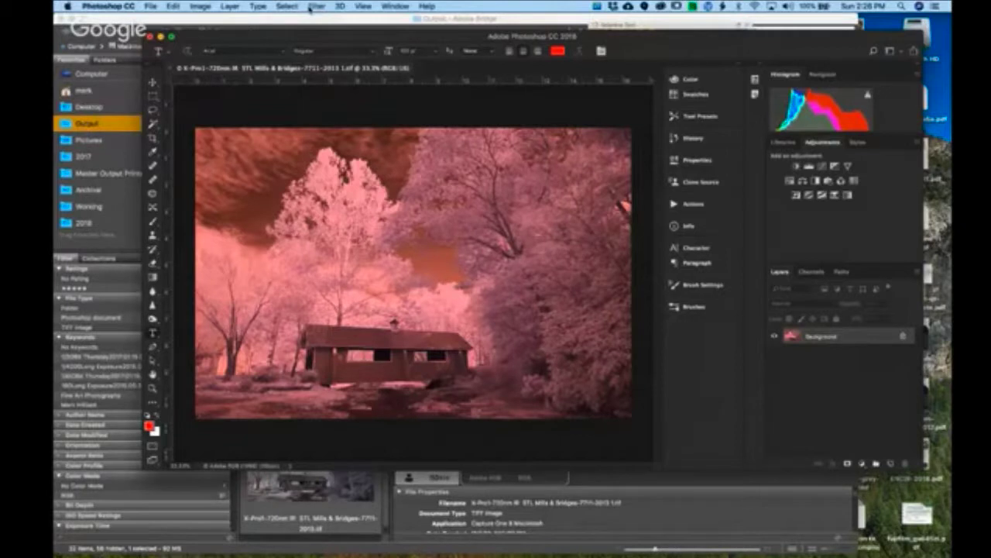
# Open the Camera Raw filter and set a custom white balance by sampling the foliage of the bright tree.
pyautogui.click(313, 7)
pyautogui.moveTo(346, 125)
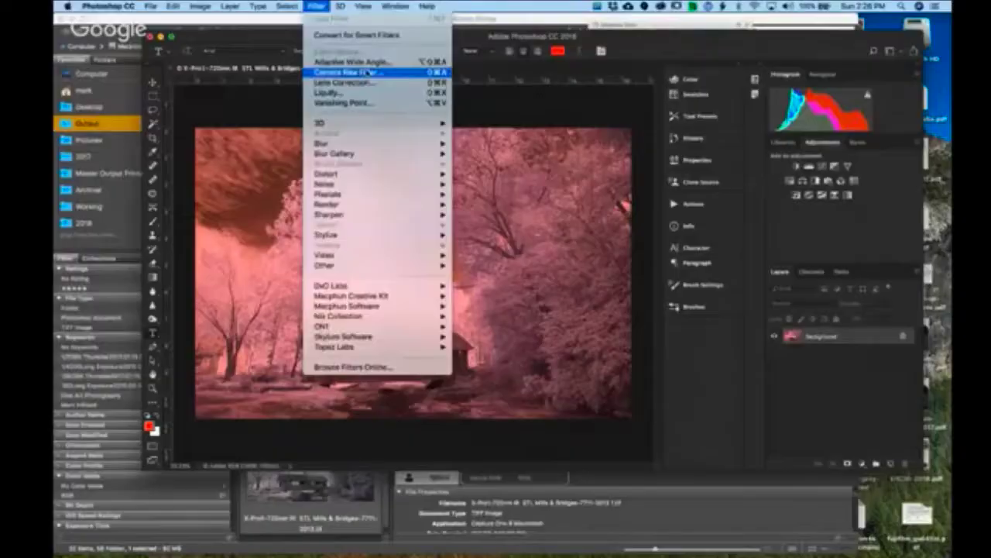
pyautogui.click(368, 72)
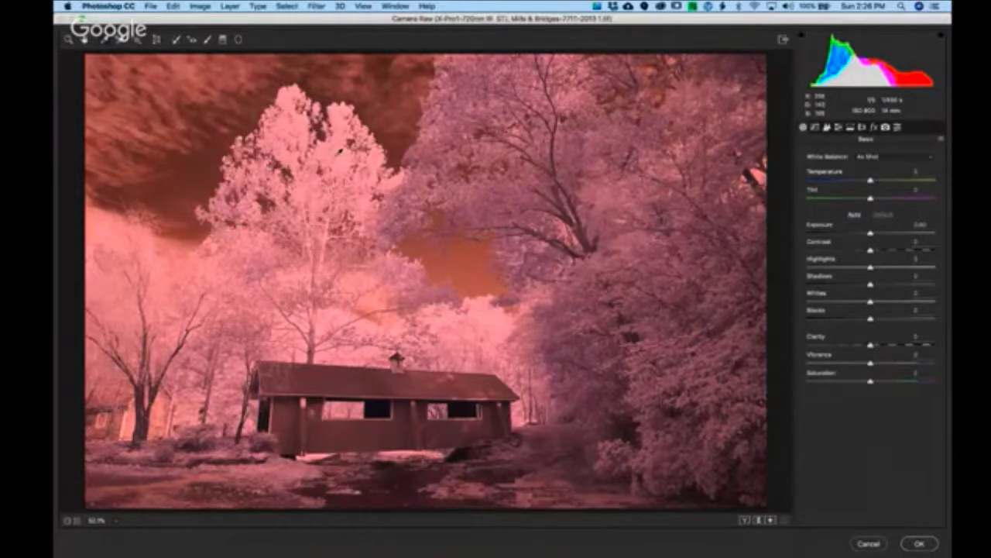
pyautogui.click(341, 145)
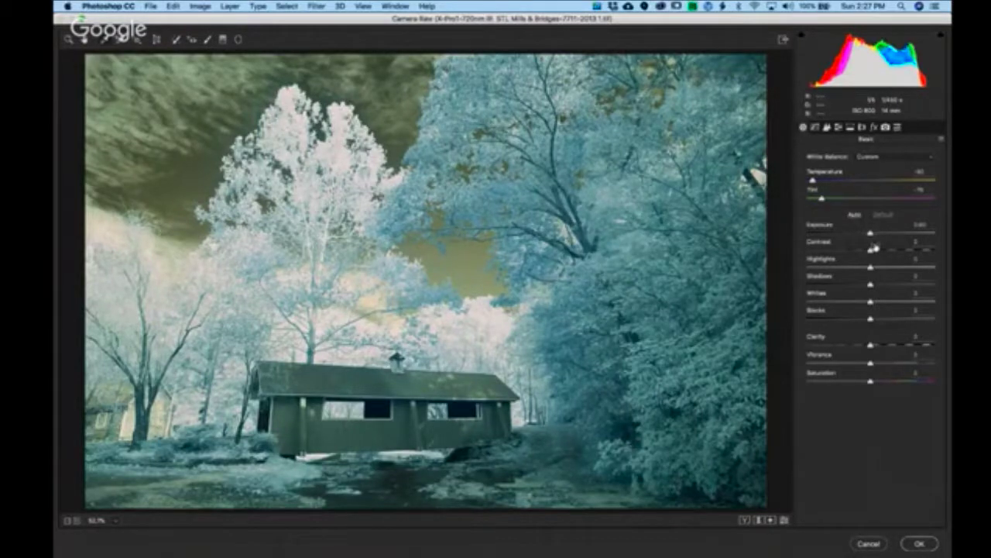
# Lower the exposure to about -0.90, test the tint and settle it at about -75, and apply the Camera Raw changes.
pyautogui.moveTo(870, 233)
pyautogui.mouseDown()
pyautogui.moveTo(863, 239)
pyautogui.moveTo(875, 242)
pyautogui.moveTo(860, 245)
pyautogui.mouseUp()
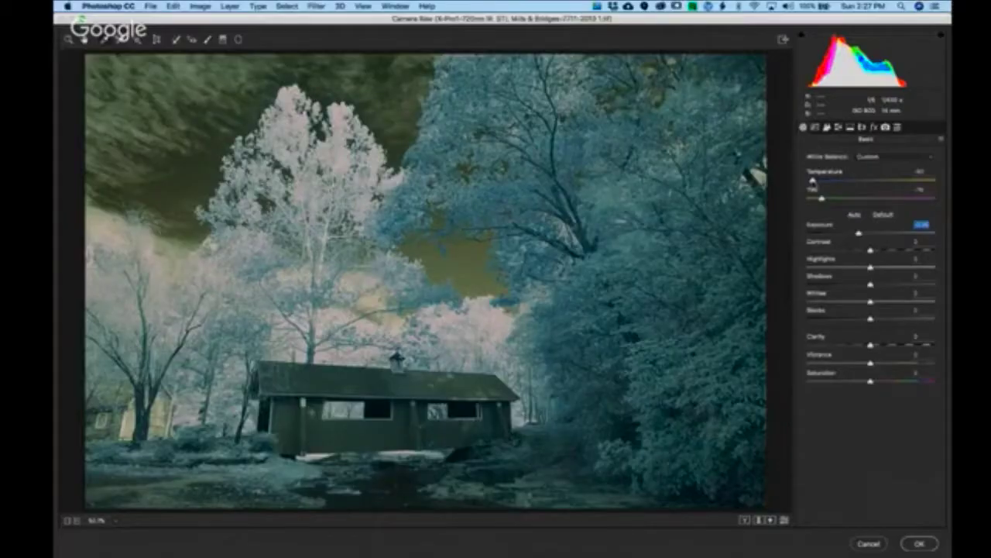
pyautogui.click(813, 181)
pyautogui.moveTo(821, 201); pyautogui.dragTo(826, 201)
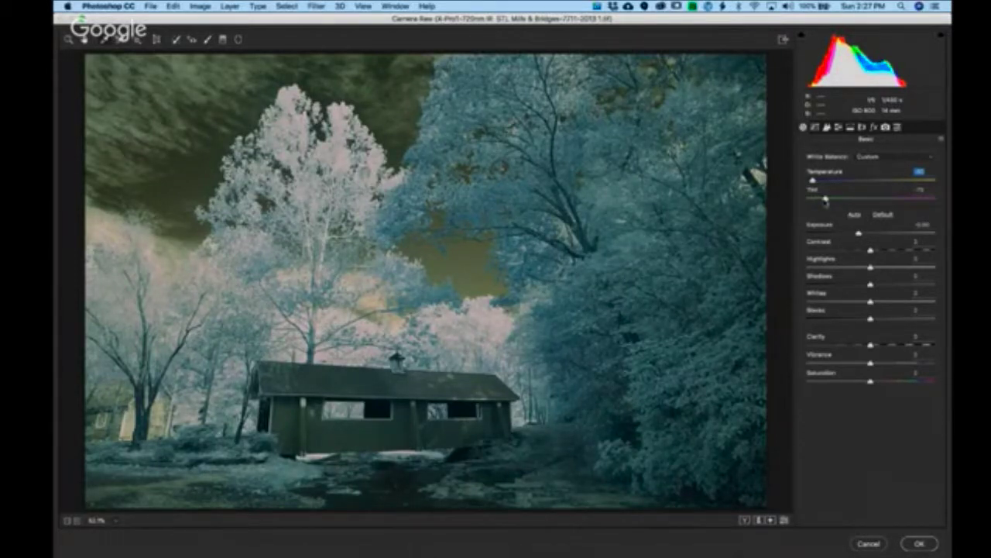
pyautogui.moveTo(825, 203)
pyautogui.mouseDown()
pyautogui.moveTo(834, 201)
pyautogui.moveTo(813, 201)
pyautogui.moveTo(835, 200)
pyautogui.moveTo(806, 203)
pyautogui.mouseUp()
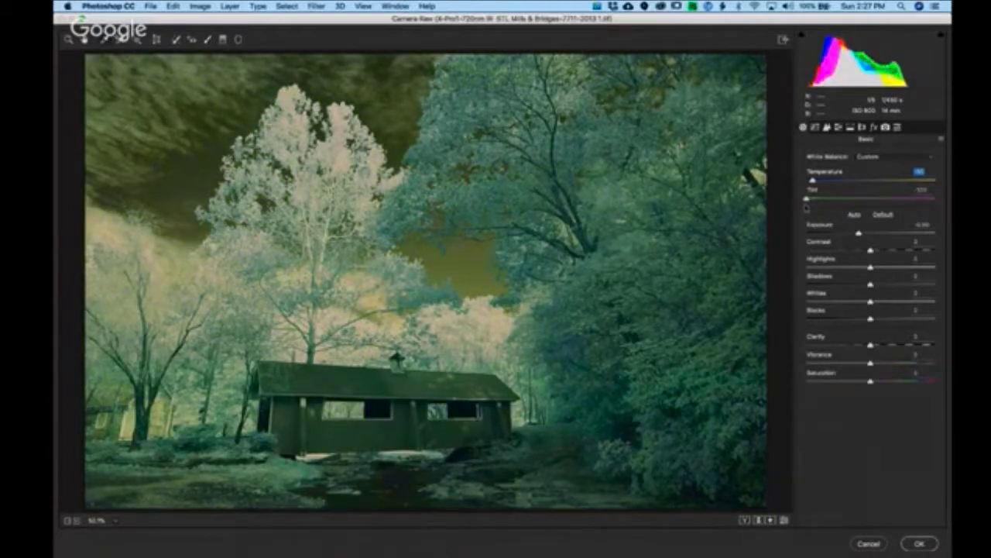
pyautogui.moveTo(806, 208); pyautogui.dragTo(822, 208)
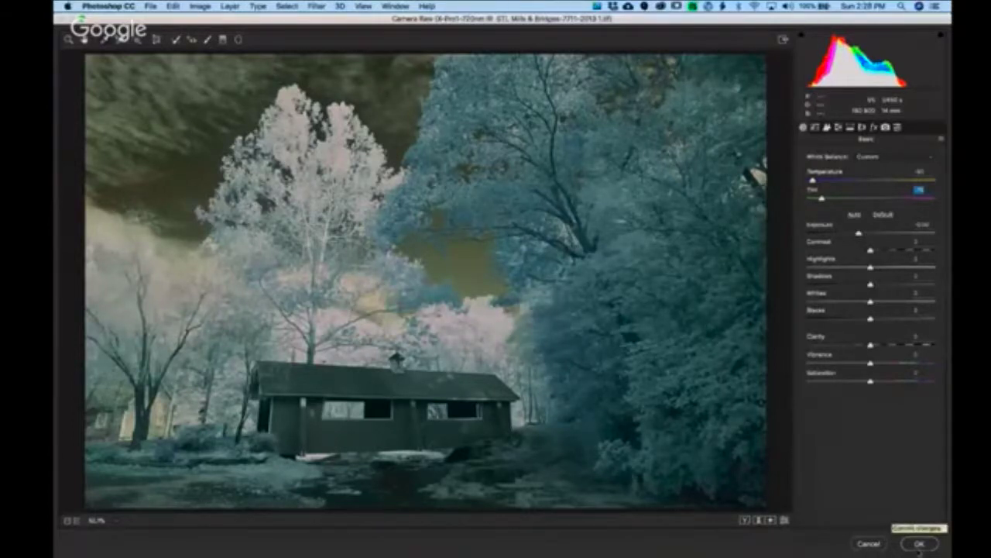
pyautogui.click(918, 543)
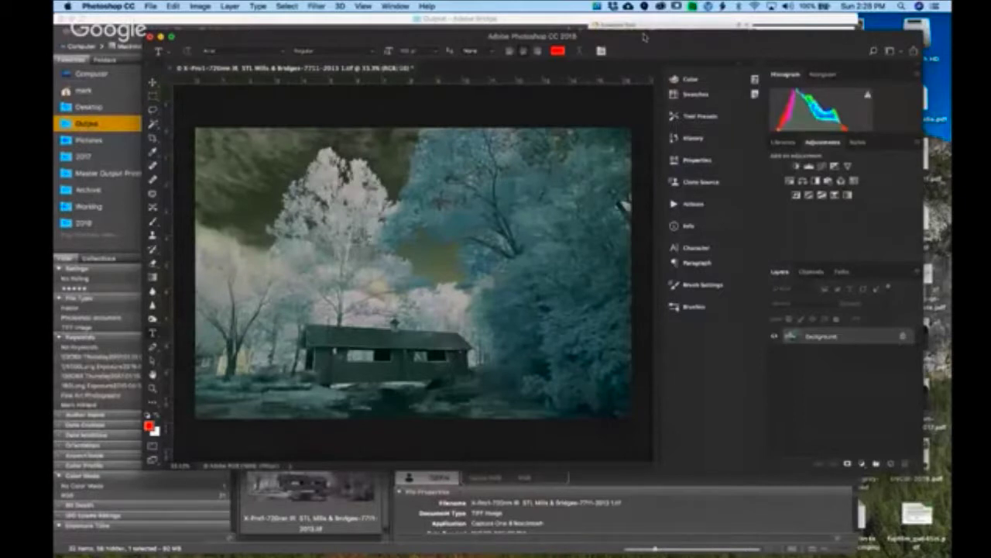
# Apply Viveza 2 to the whole image with saturation raised to about 20% and structure to about 30%.
pyautogui.click(740, 25)
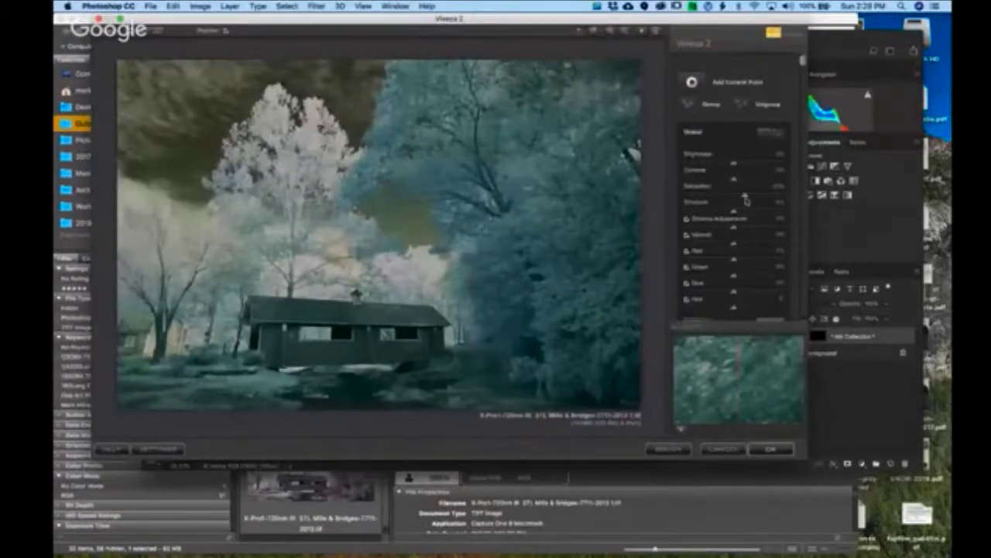
pyautogui.moveTo(746, 200)
pyautogui.mouseDown()
pyautogui.moveTo(759, 198)
pyautogui.moveTo(744, 201)
pyautogui.mouseUp()
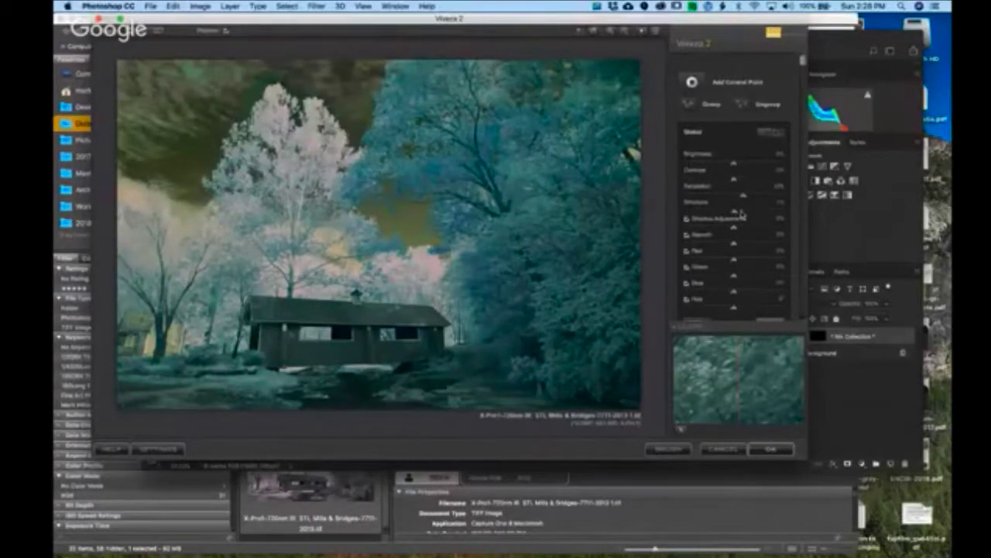
pyautogui.moveTo(743, 215); pyautogui.dragTo(751, 214)
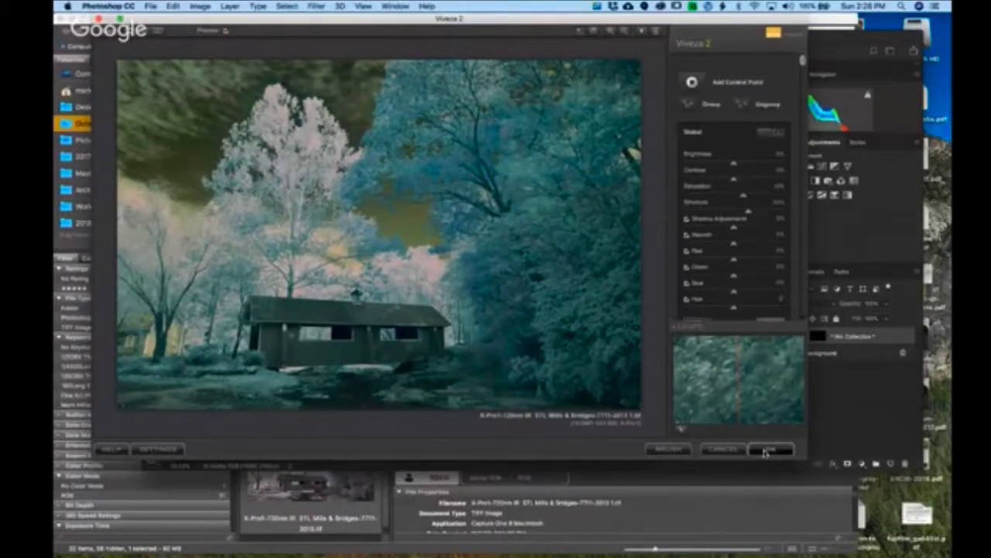
pyautogui.click(765, 451)
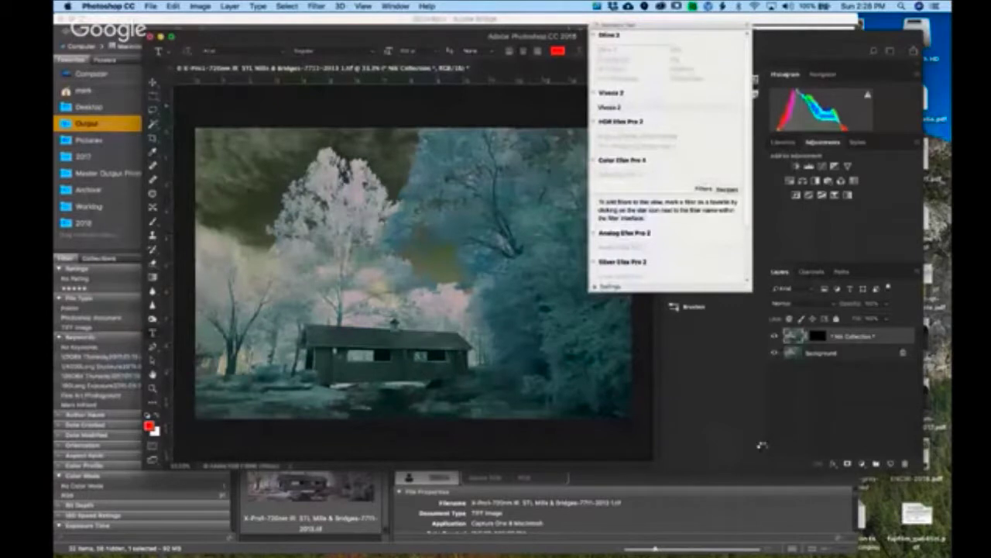
pyautogui.click(741, 28)
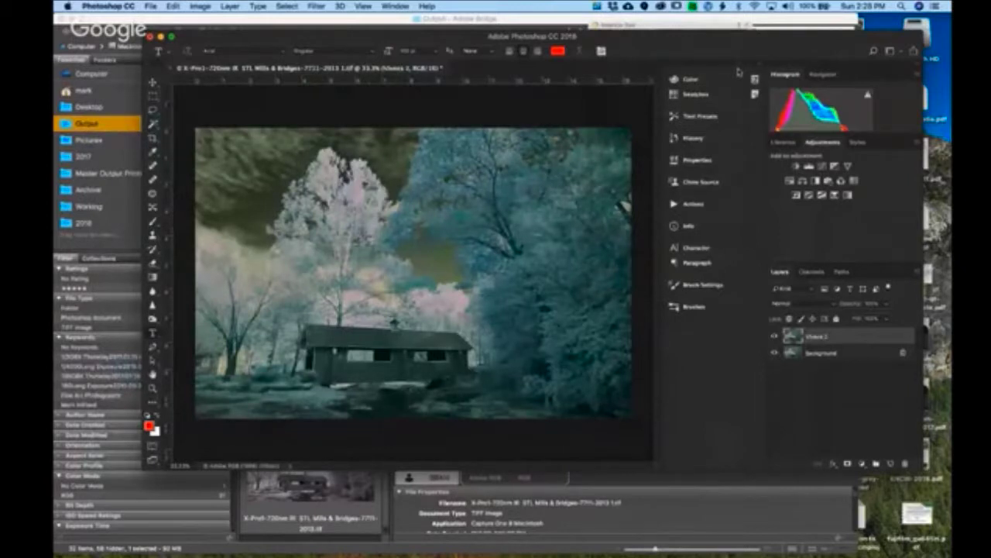
# Run the infrared adjustments action to swap the colour channels and build the false-colour adjustment layers.
pyautogui.click(695, 204)
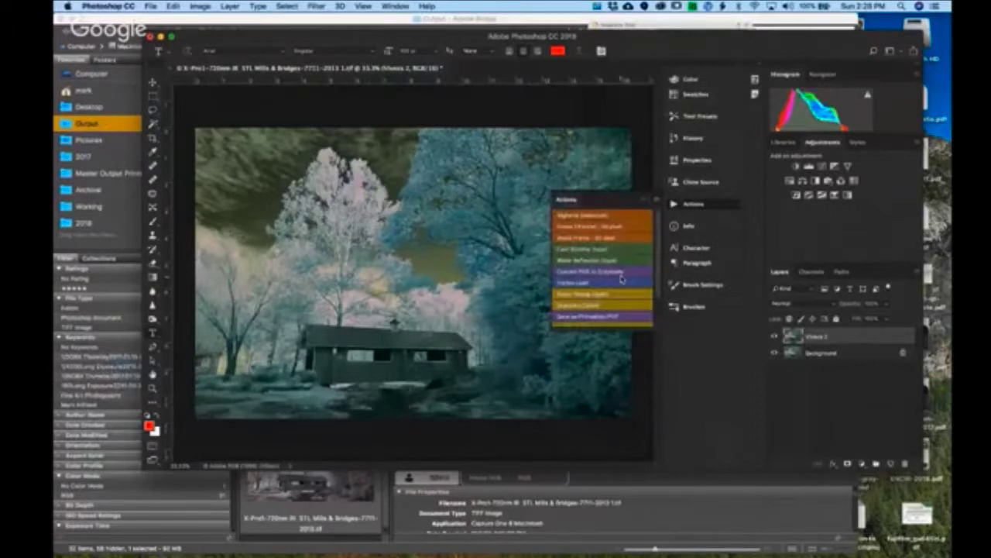
pyautogui.scroll(-3, 621, 278)
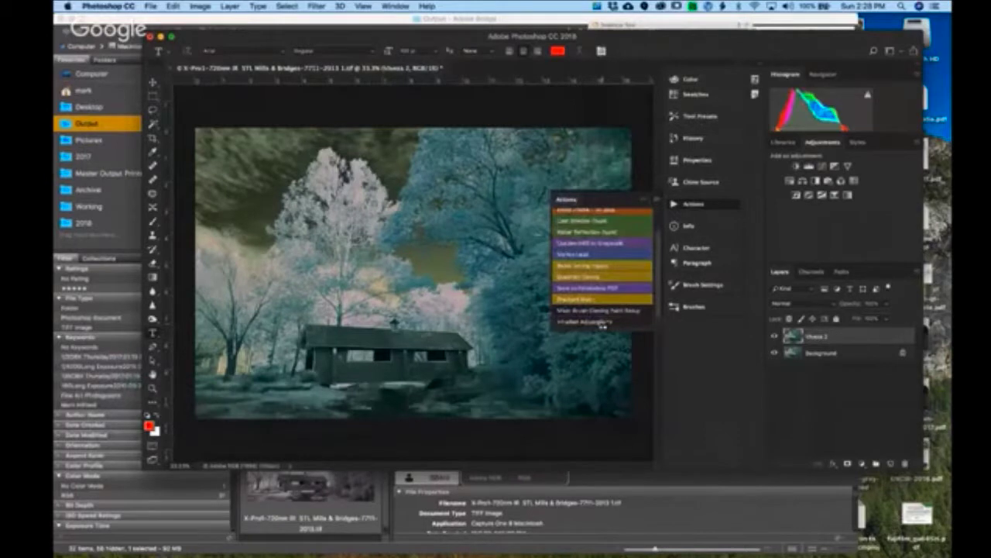
pyautogui.click(602, 324)
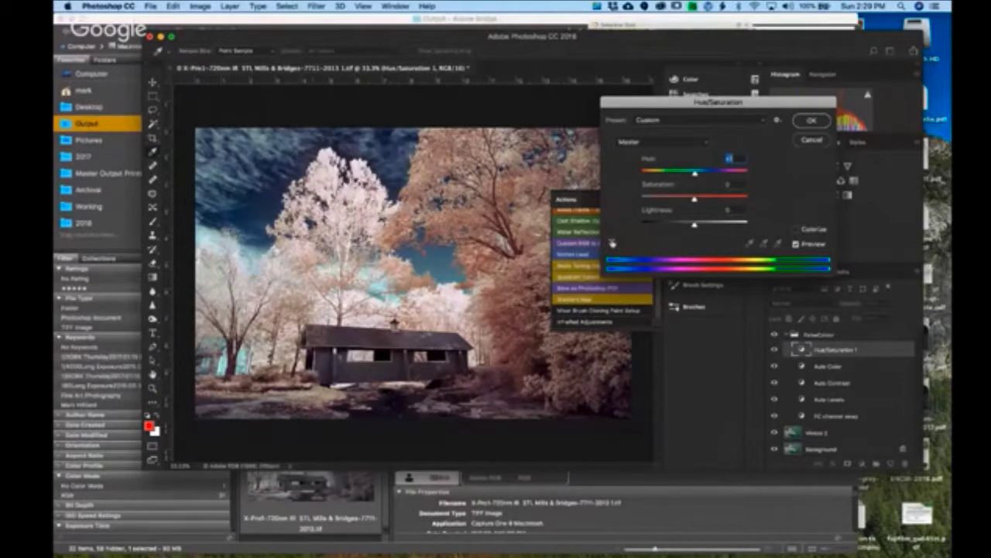
# Shift the hue of the Cyans toward blue in the Hue/Saturation adjustment, confirm it and put the actions list away.
pyautogui.click(707, 146)
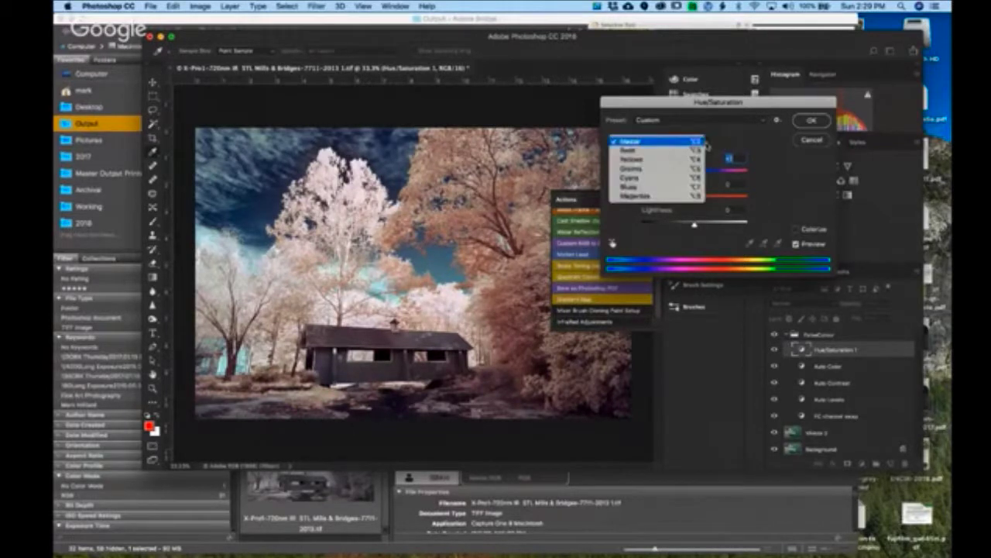
pyautogui.click(707, 145)
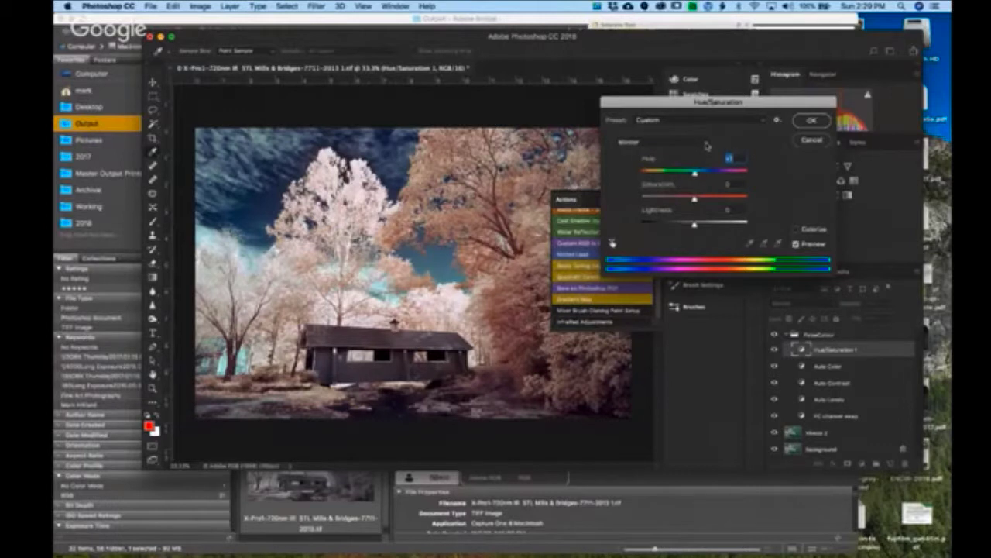
pyautogui.click(706, 146)
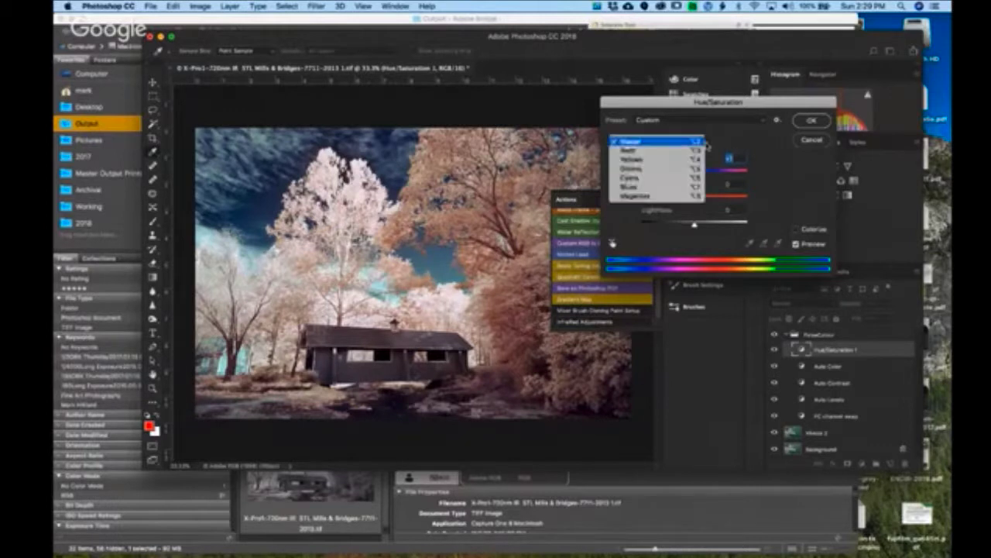
pyautogui.click(683, 178)
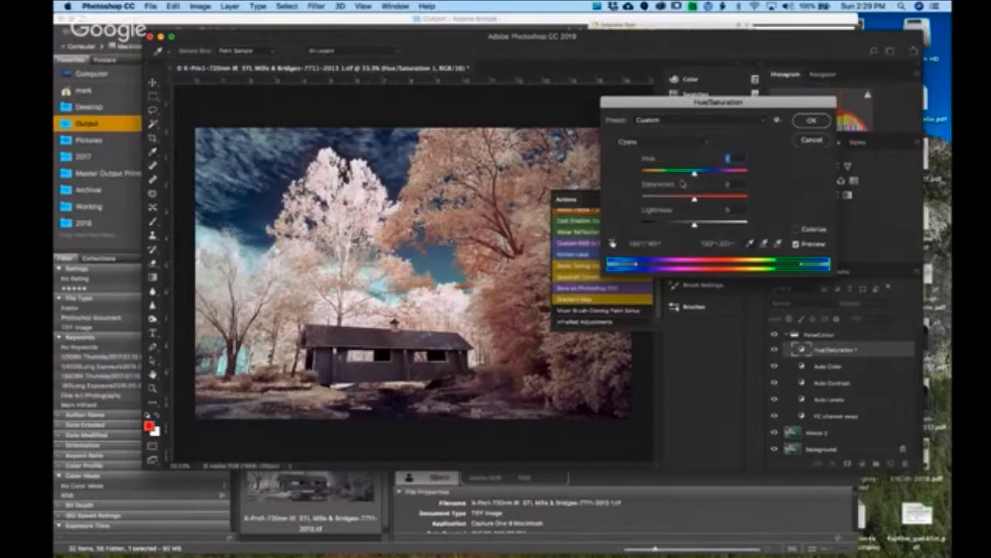
pyautogui.moveTo(695, 173)
pyautogui.mouseDown()
pyautogui.moveTo(725, 177)
pyautogui.moveTo(664, 180)
pyautogui.moveTo(711, 179)
pyautogui.mouseUp()
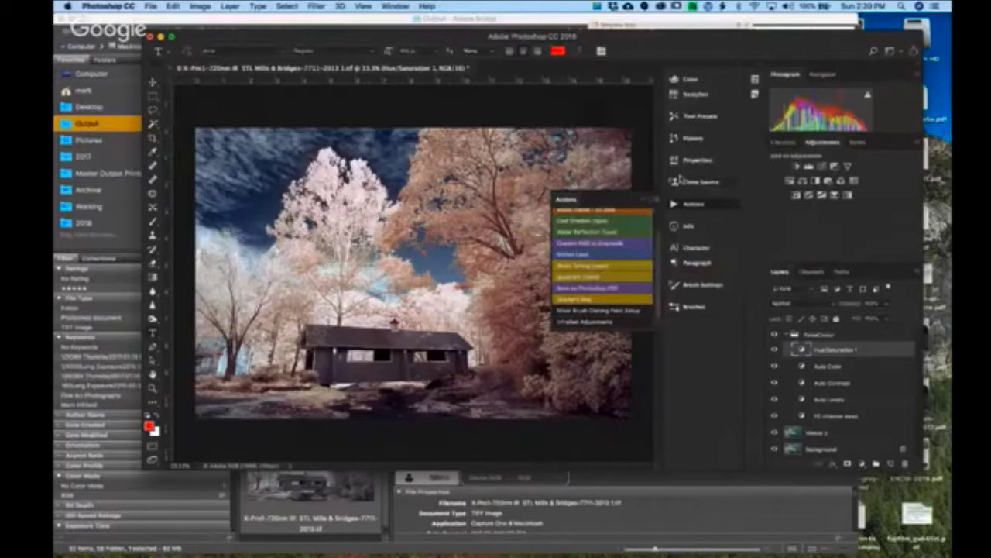
pyautogui.click(647, 200)
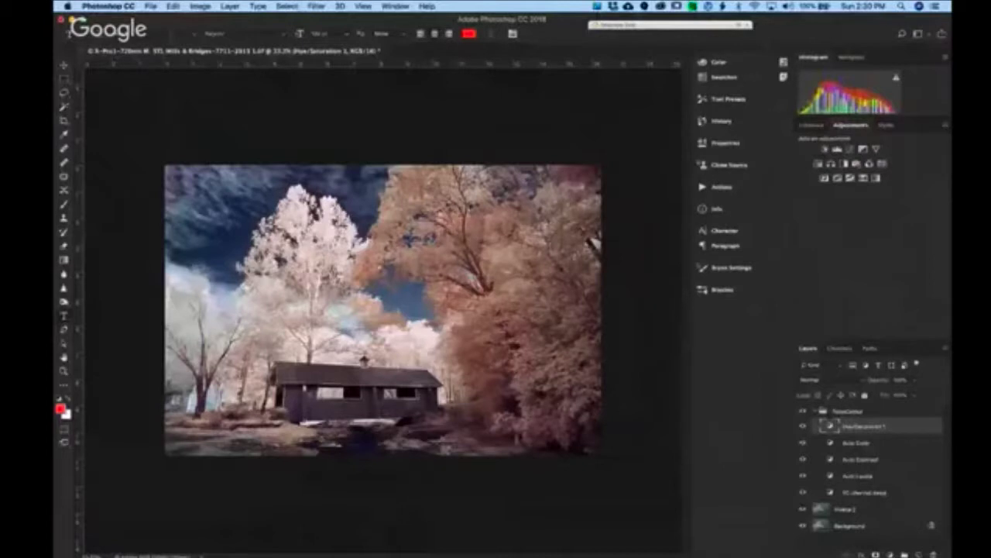
# Reduce the image's noise with Dfine 2 using its automatic measurement and apply the result.
pyautogui.click(738, 25)
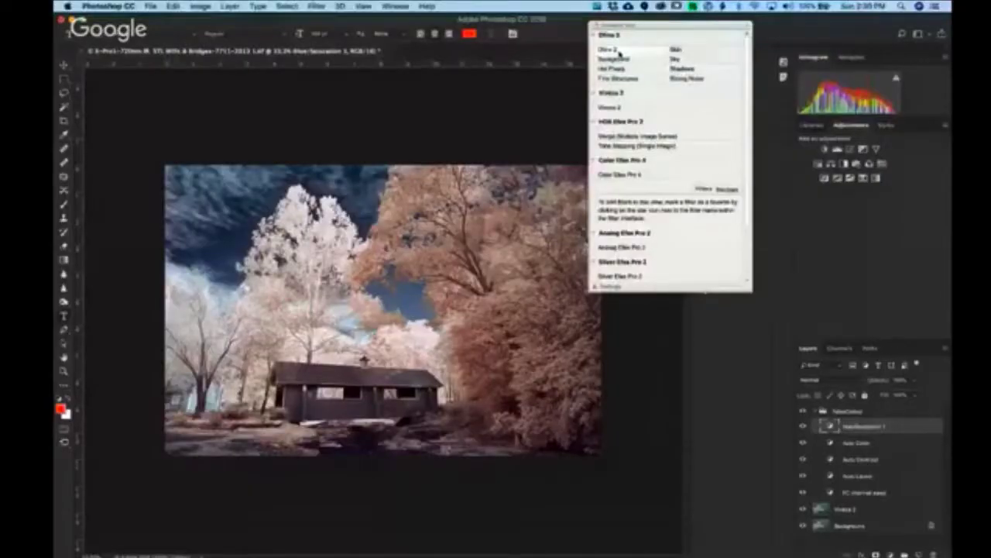
pyautogui.click(619, 51)
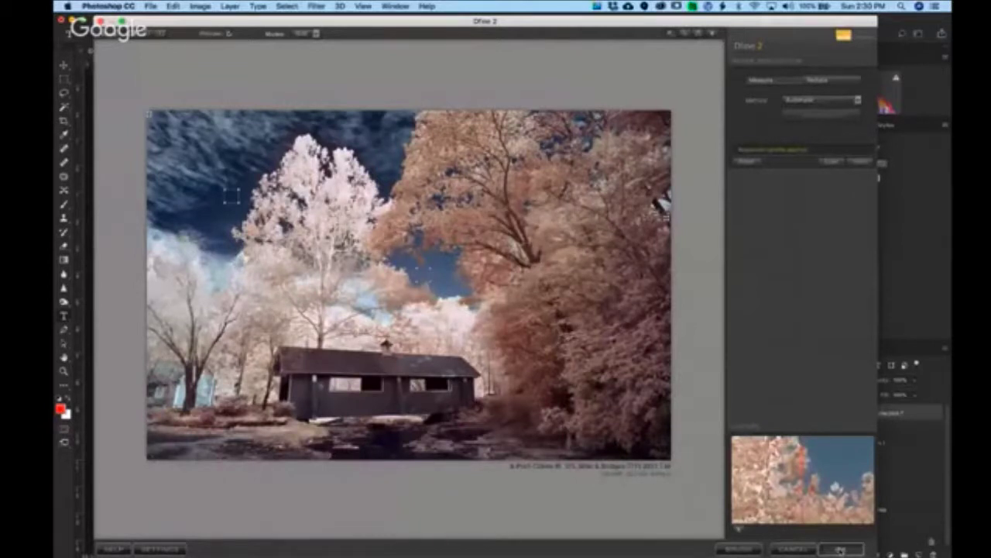
pyautogui.click(841, 550)
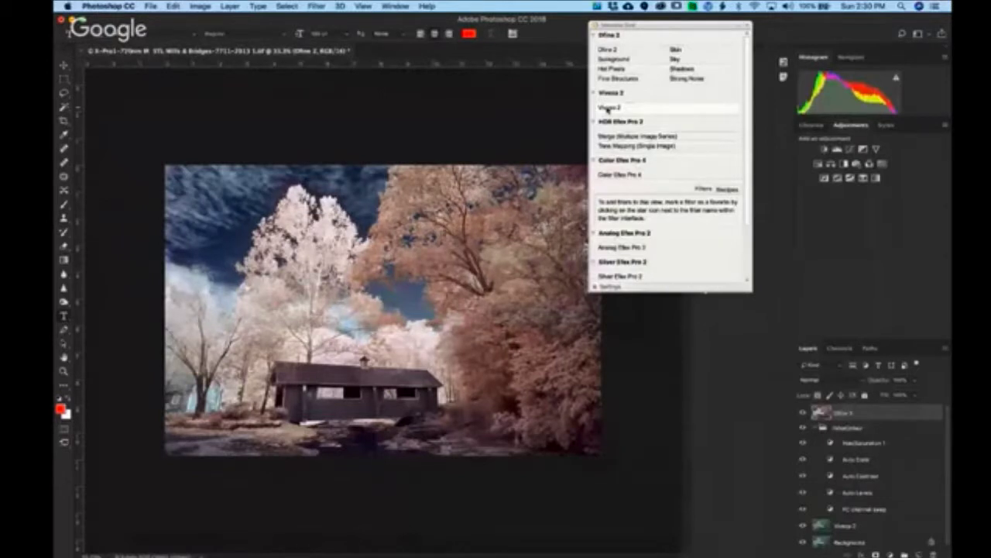
# Open Viveza 2, place a control point in the upper-left corner of the sky and reduce its saturation to -100%.
pyautogui.click(608, 109)
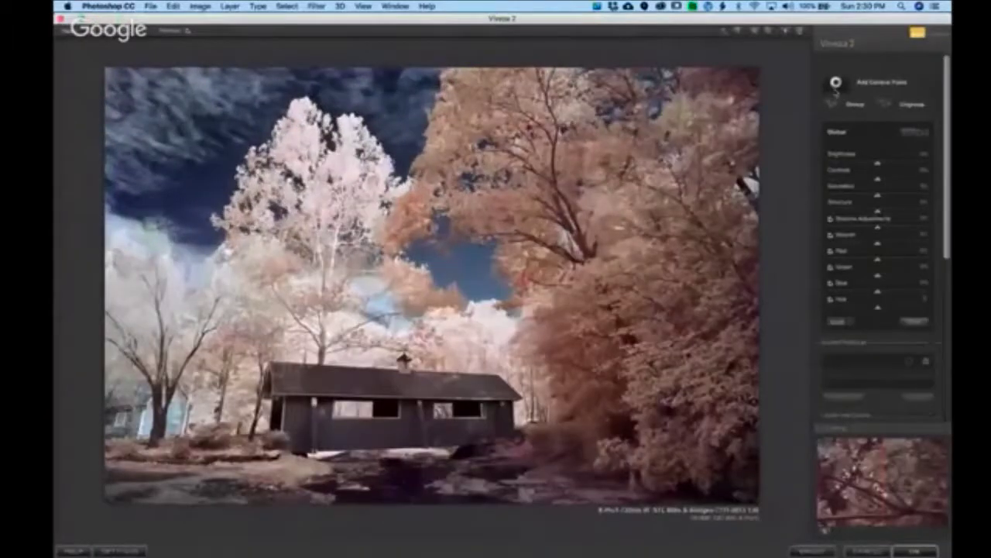
pyautogui.click(836, 84)
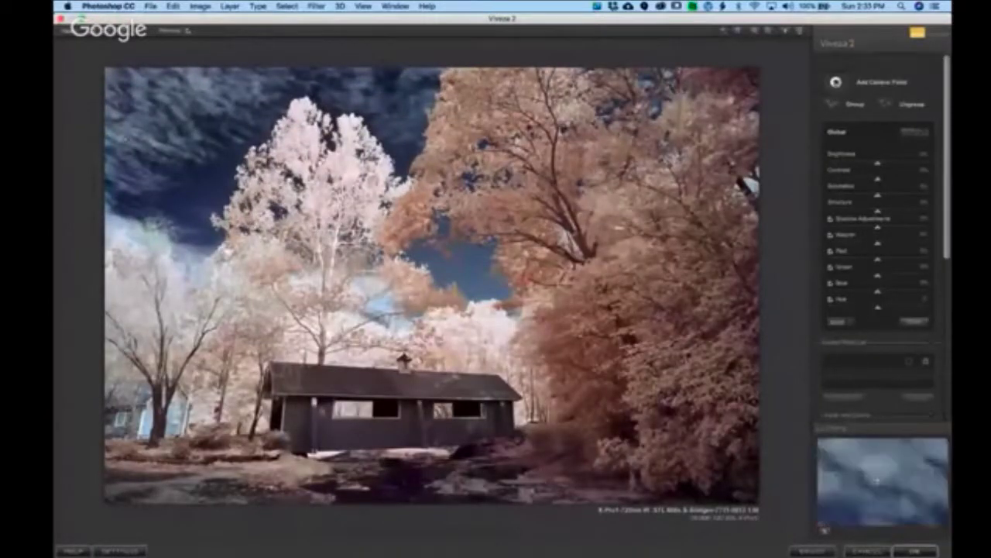
pyautogui.click(139, 79)
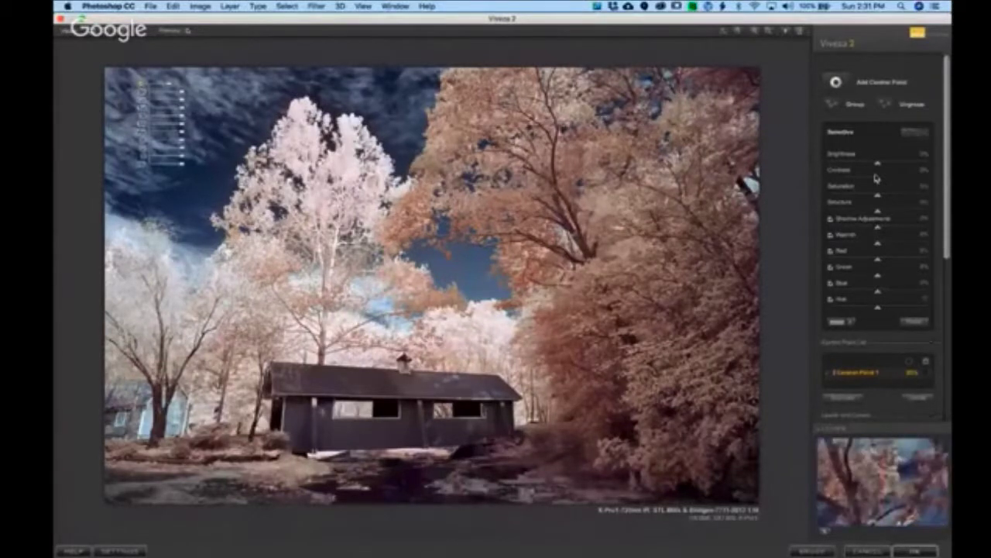
pyautogui.moveTo(877, 199); pyautogui.dragTo(827, 196)
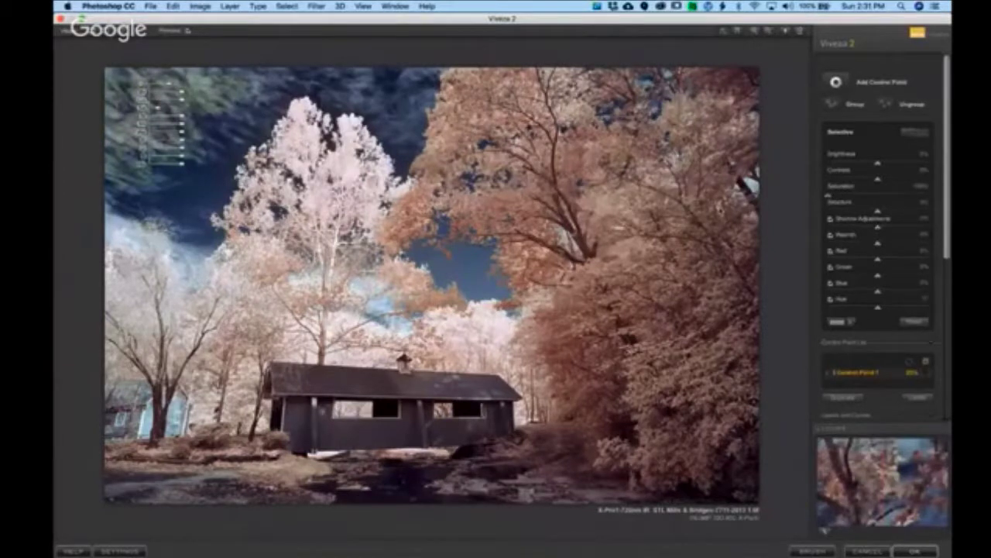
# Compare normal and -100% saturation at the upper-left sky point, keep -100%, and raise its brightness to 10% and structure to about 28%.
pyautogui.moveTo(827, 197); pyautogui.dragTo(880, 201)
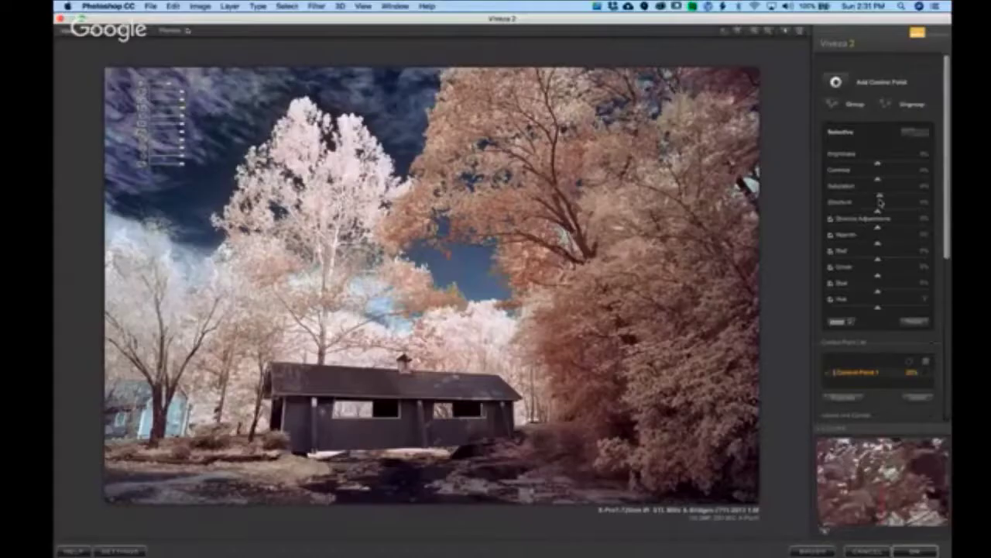
pyautogui.moveTo(880, 202); pyautogui.dragTo(785, 204)
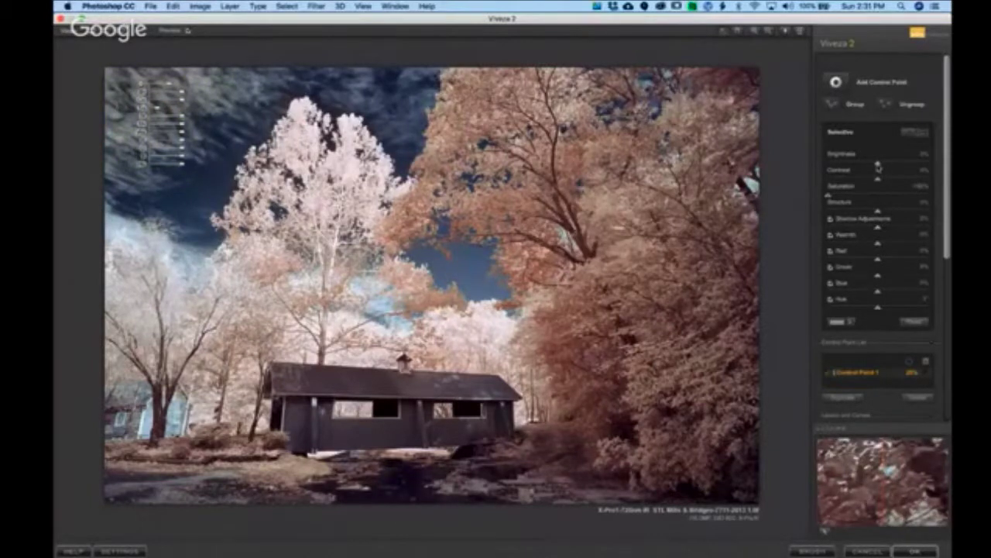
pyautogui.moveTo(878, 165); pyautogui.dragTo(884, 169)
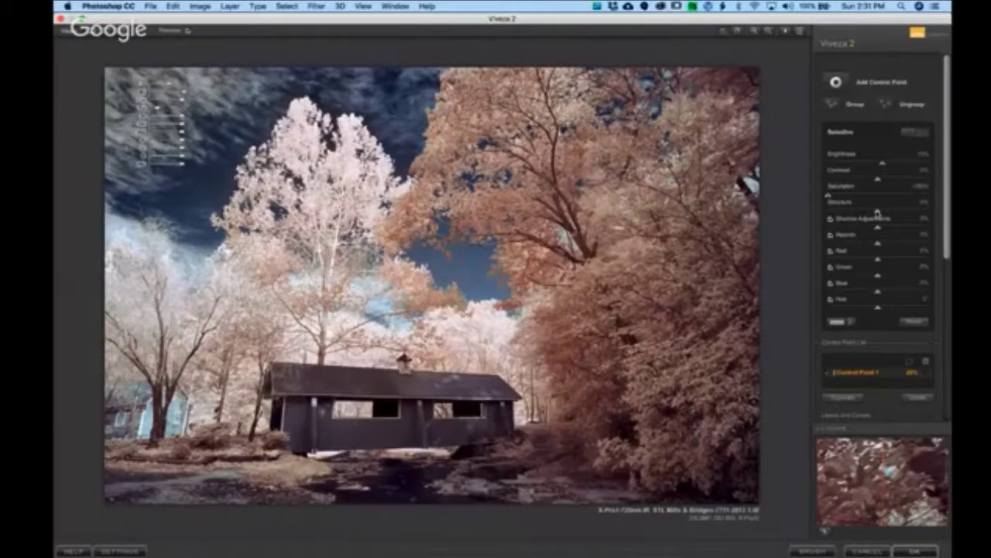
pyautogui.moveTo(877, 213); pyautogui.dragTo(891, 215)
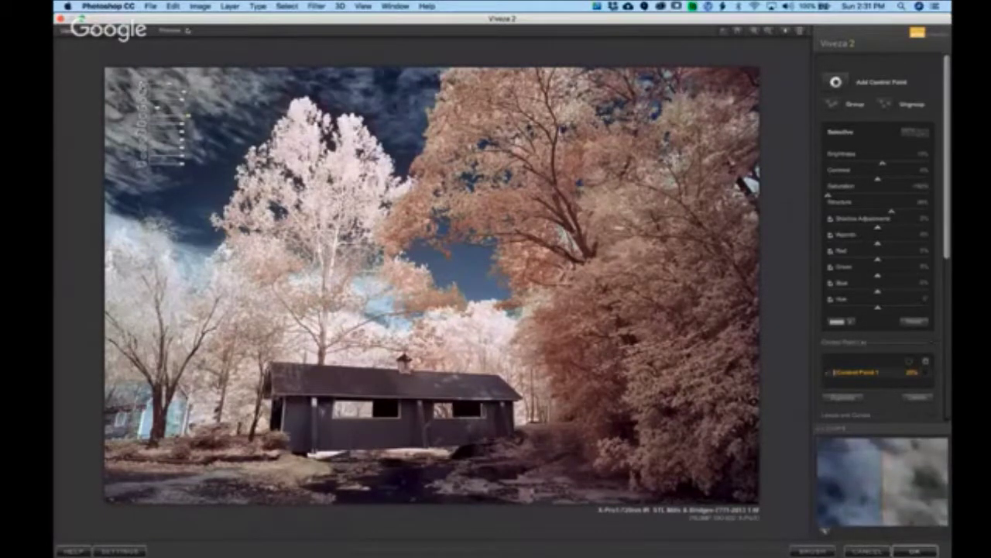
# Nudge the desaturated sky control point and duplicate it onto two cloud areas between the tall pale tree and the large tree.
pyautogui.moveTo(149, 75)
pyautogui.mouseDown()
pyautogui.moveTo(193, 86)
pyautogui.moveTo(140, 86)
pyautogui.mouseUp()
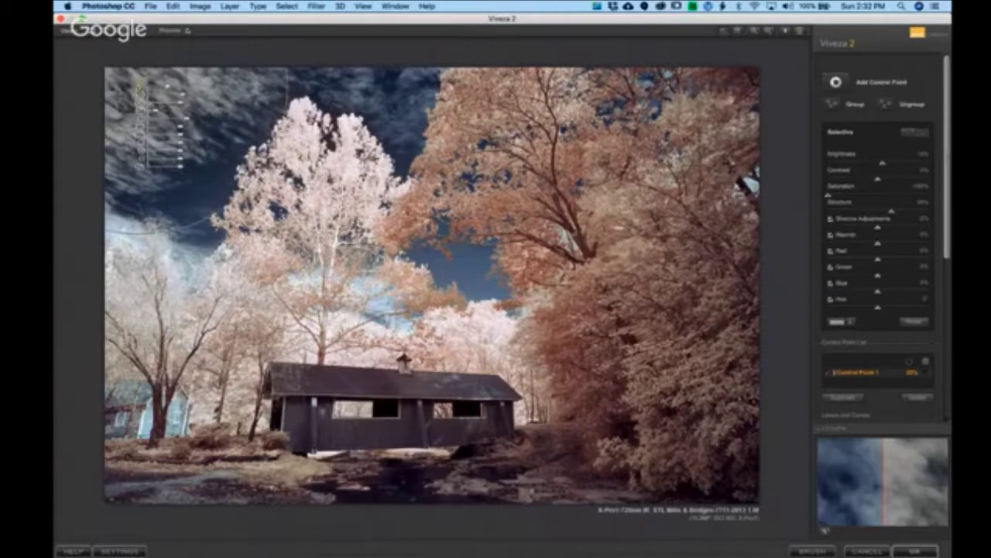
pyautogui.moveTo(140, 89); pyautogui.dragTo(369, 87)
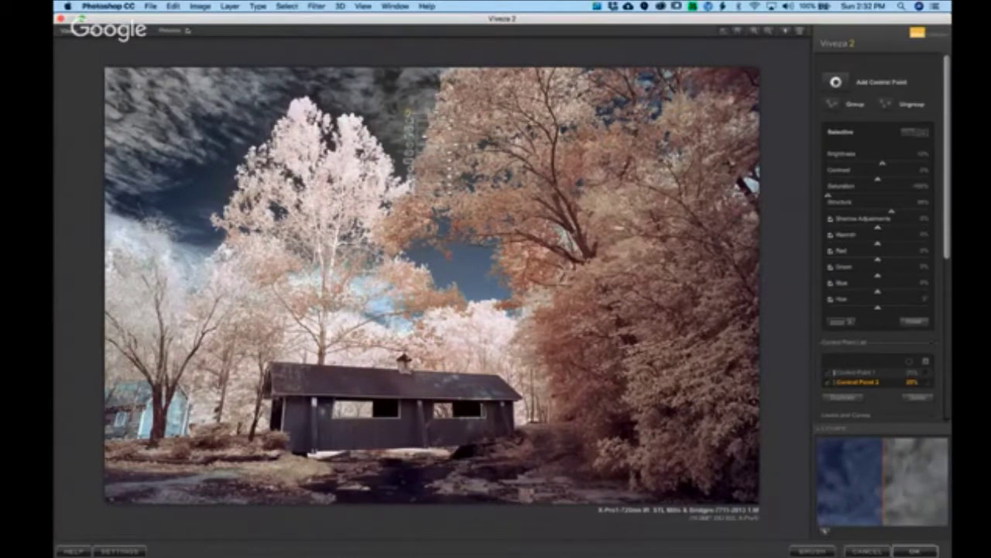
pyautogui.moveTo(408, 113); pyautogui.dragTo(364, 86)
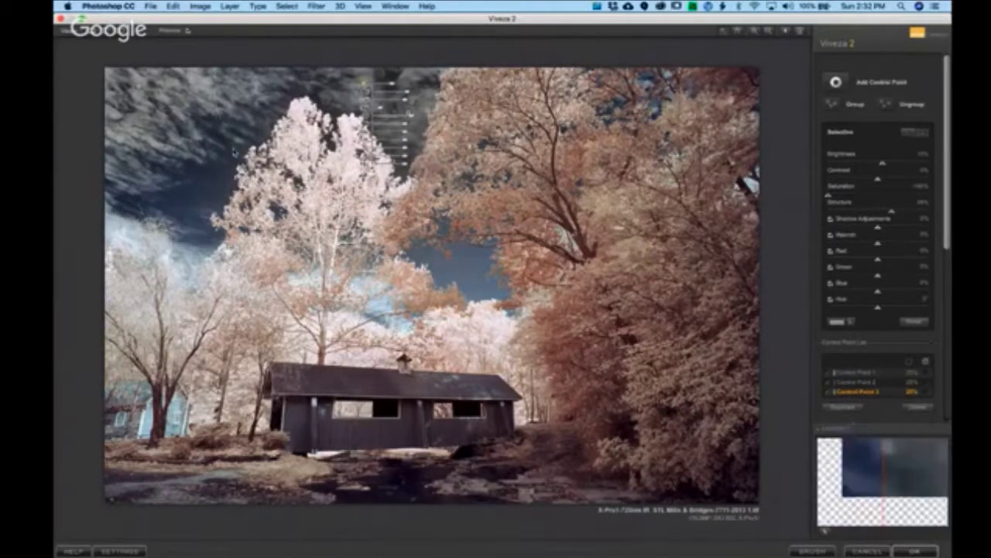
# Add neutral control points to the blue sky on both sides of the tall pale tree, in the gap between trees and near the sky's top edge.
pyautogui.click(216, 195)
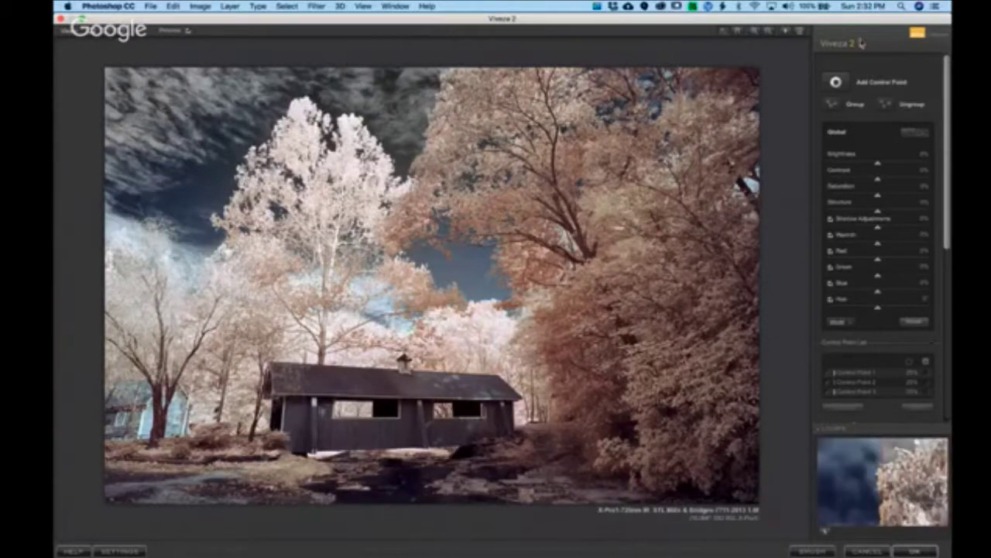
pyautogui.click(836, 83)
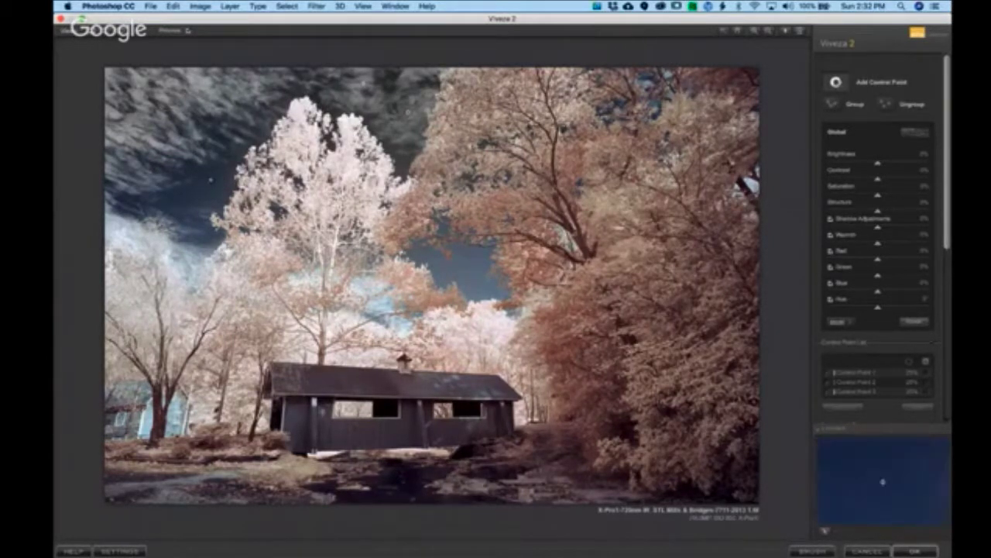
pyautogui.click(209, 183)
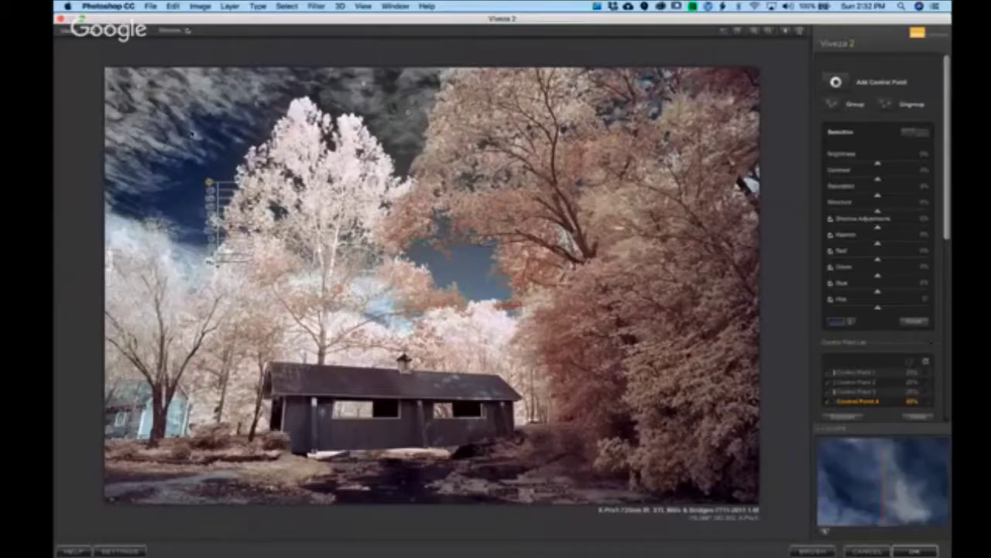
pyautogui.click(836, 83)
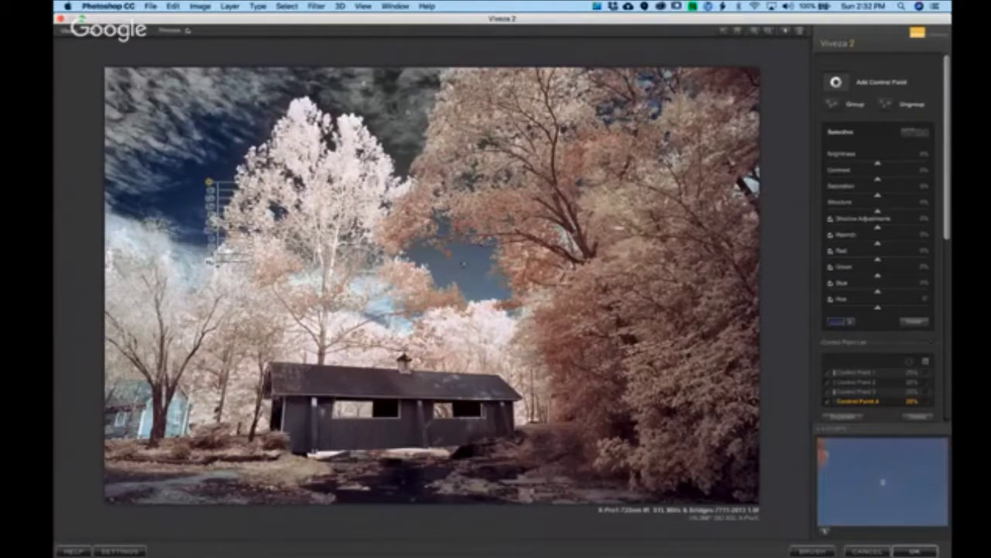
pyautogui.click(467, 266)
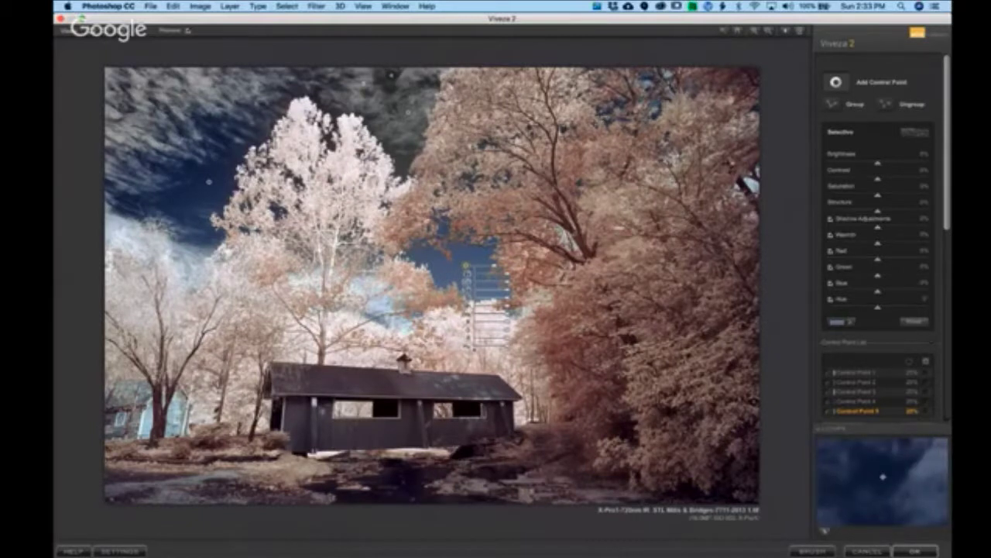
pyautogui.click(392, 76)
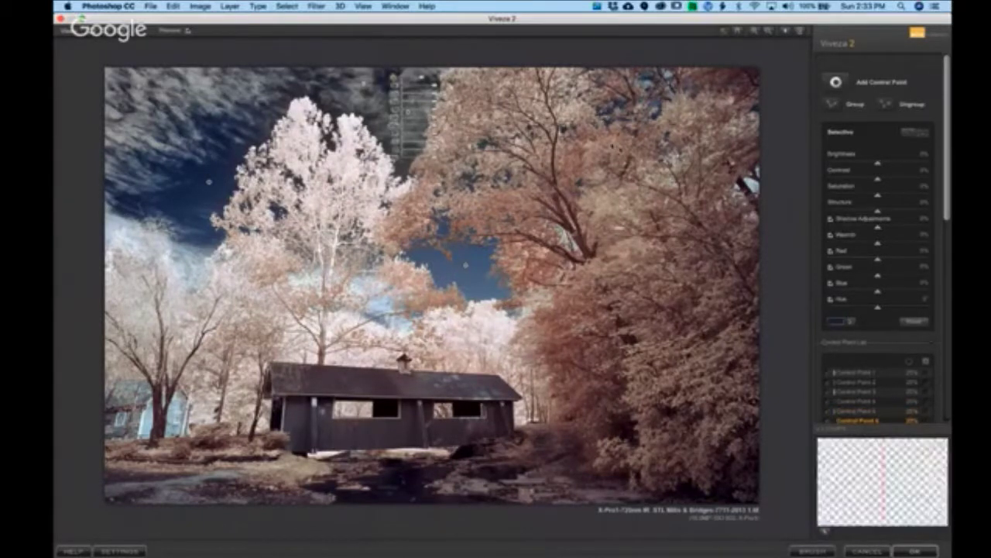
pyautogui.click(835, 83)
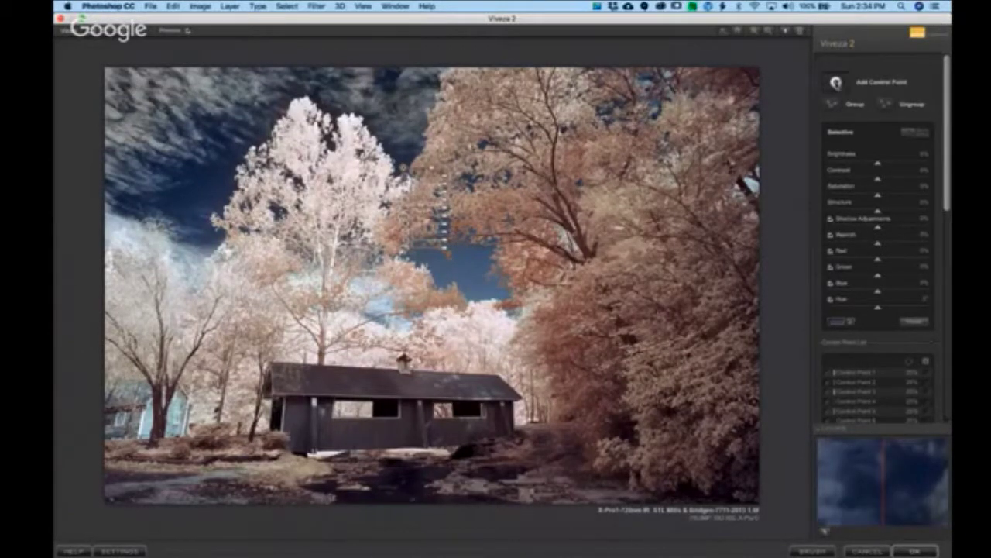
# Add a control point on the tall pale tree, reduce its brightness to -21% and raise its structure to about 24%.
pyautogui.click(835, 83)
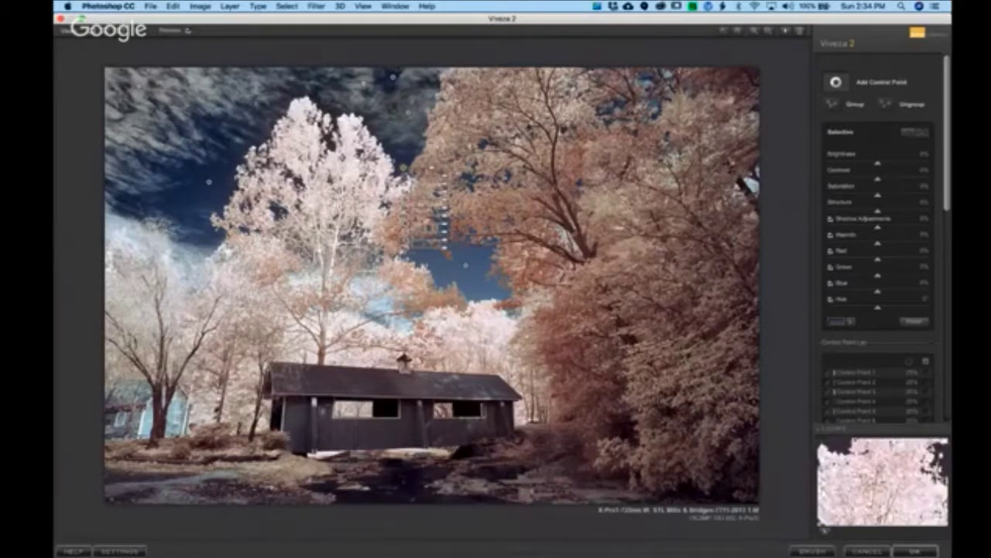
pyautogui.click(344, 159)
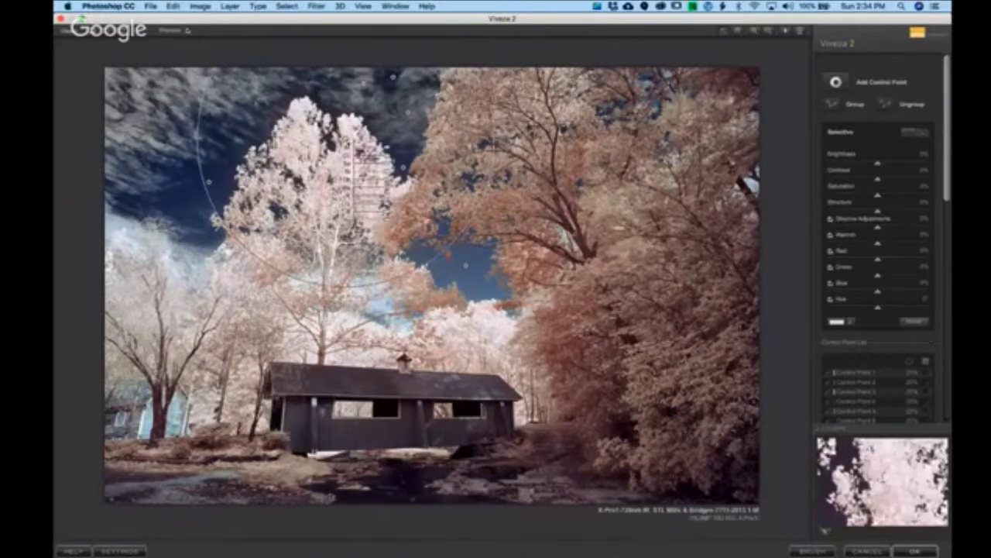
pyautogui.moveTo(375, 154); pyautogui.dragTo(363, 154)
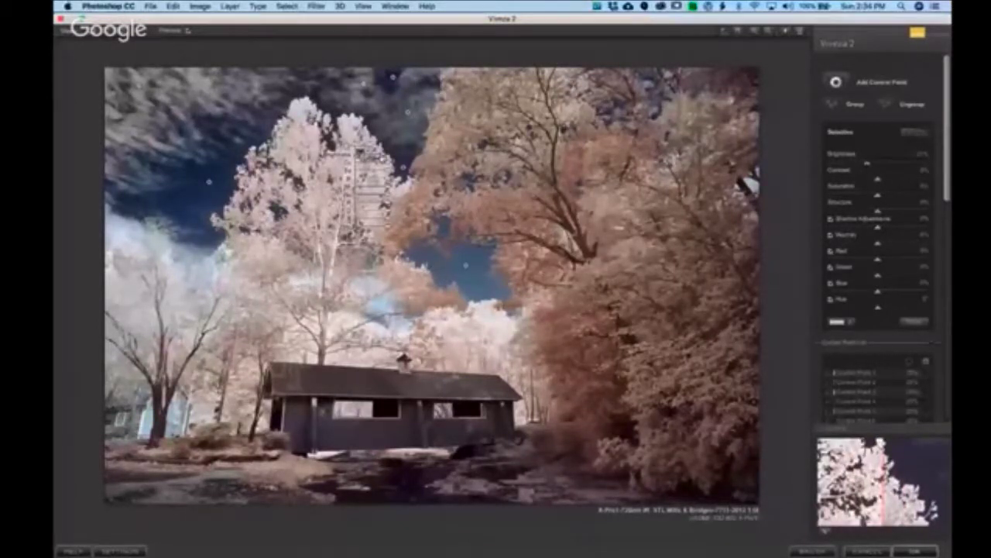
pyautogui.moveTo(375, 180); pyautogui.dragTo(393, 183)
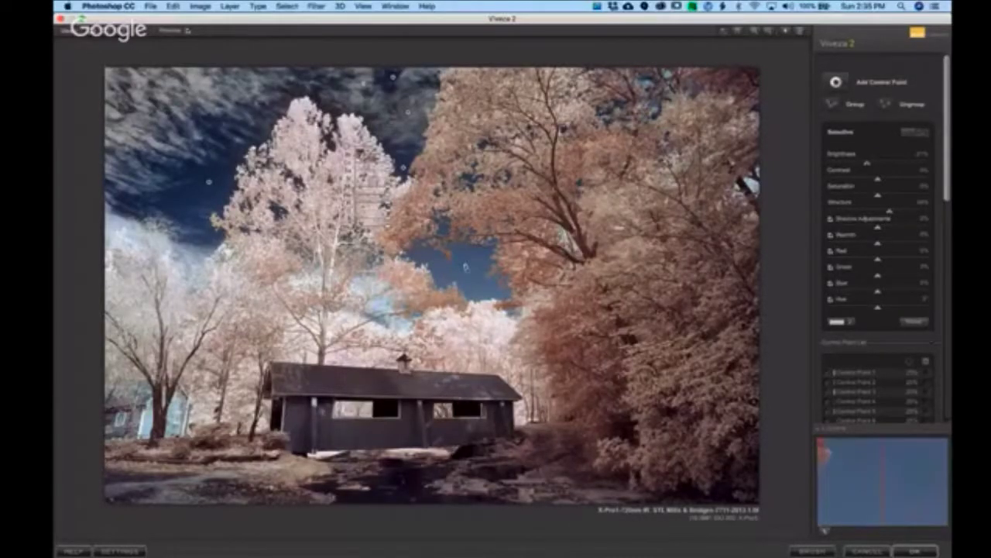
# Collapse and re-expand the adjustment sliders of the control point in the sky gap between the trees.
pyautogui.click(466, 266)
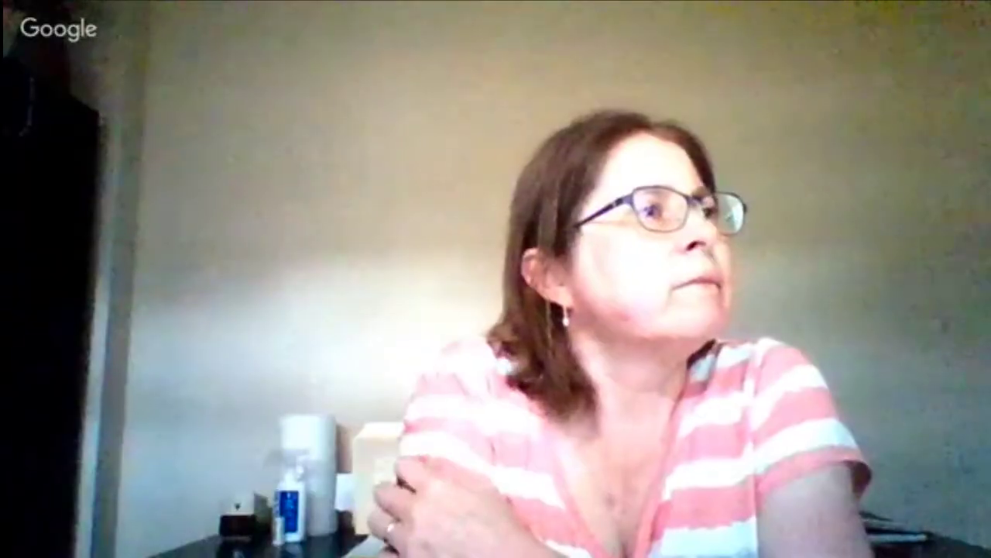
pyautogui.click(474, 352)
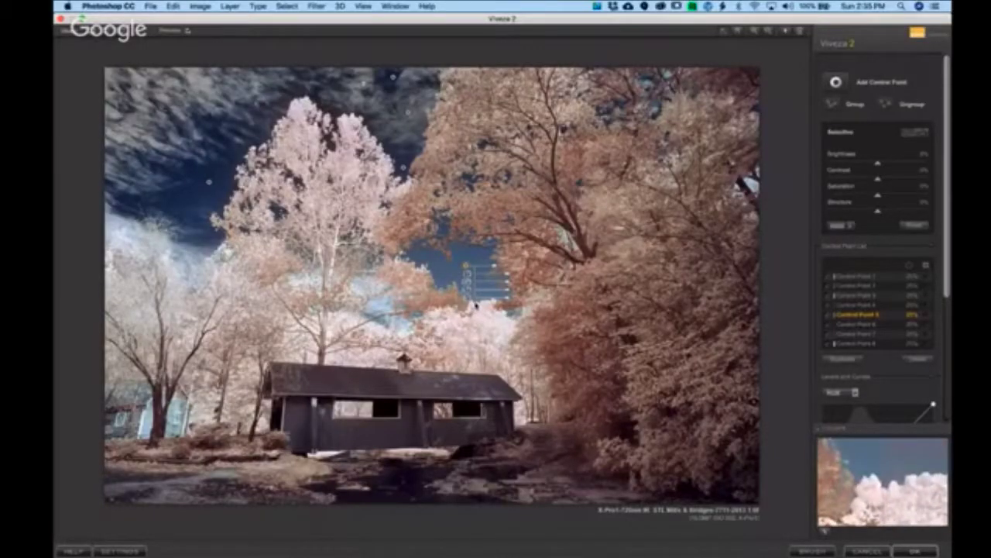
pyautogui.click(476, 304)
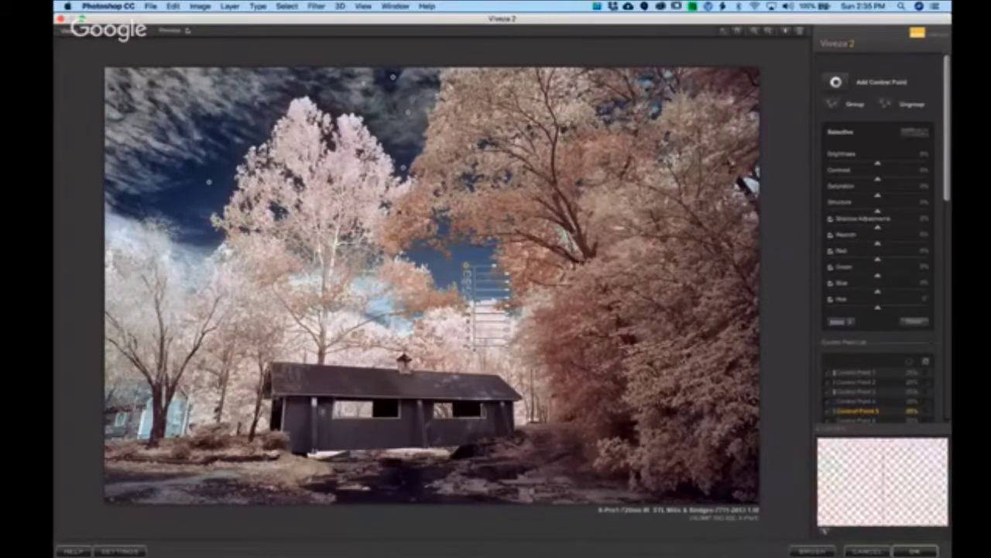
# Increase red to about 23% on the tall pale tree's control point.
pyautogui.click(349, 160)
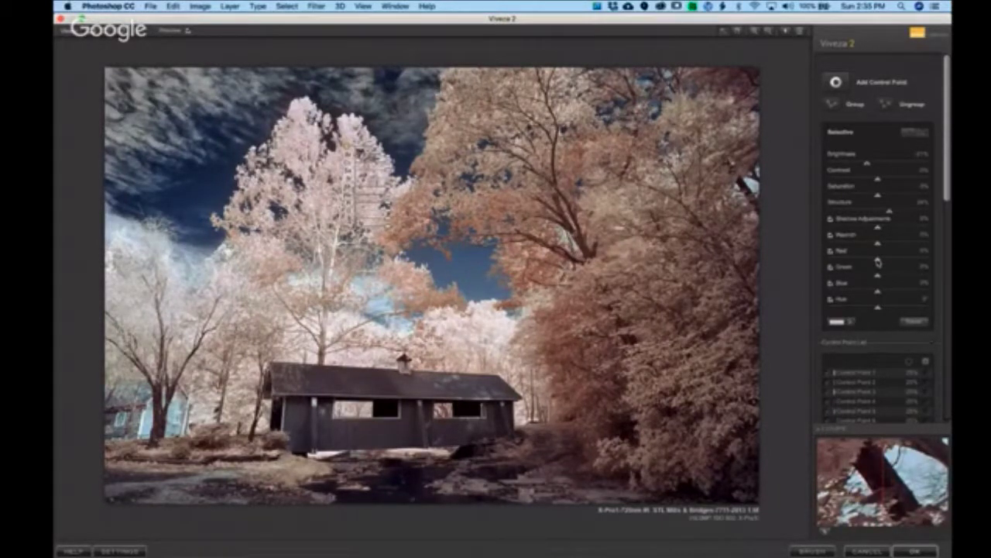
pyautogui.moveTo(878, 262)
pyautogui.mouseDown()
pyautogui.moveTo(890, 262)
pyautogui.moveTo(877, 263)
pyautogui.mouseUp()
pyautogui.moveTo(882, 262); pyautogui.dragTo(890, 263)
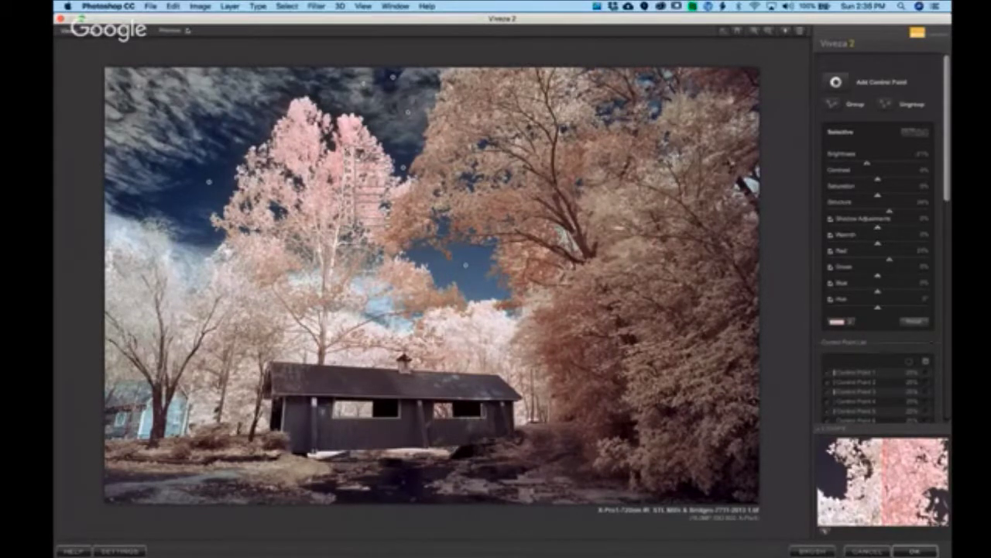
# Duplicate the reddened tree control point onto the lower left foliage, the branches below the sky gap and the foliage above the bridge roof.
pyautogui.moveTo(375, 148); pyautogui.dragTo(289, 187)
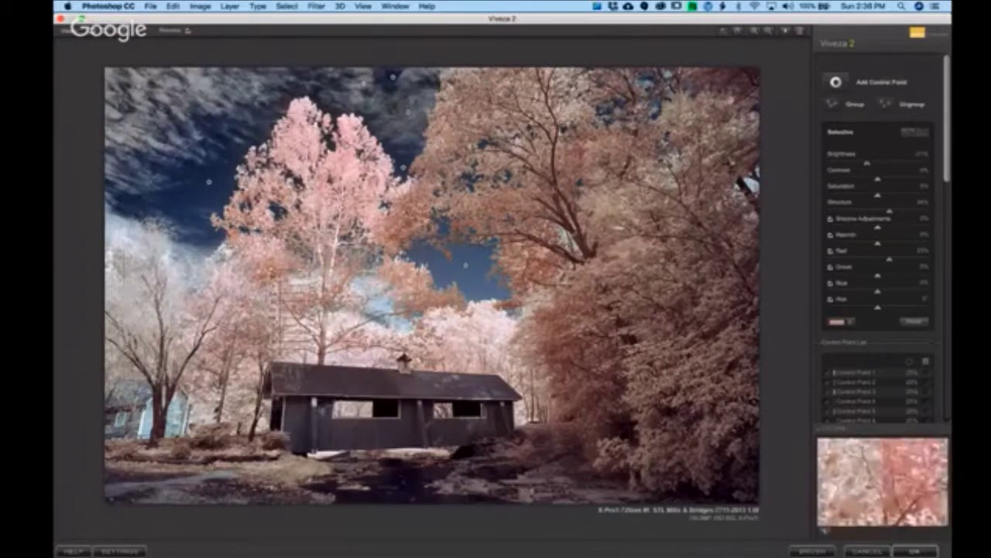
pyautogui.moveTo(275, 269); pyautogui.dragTo(402, 272)
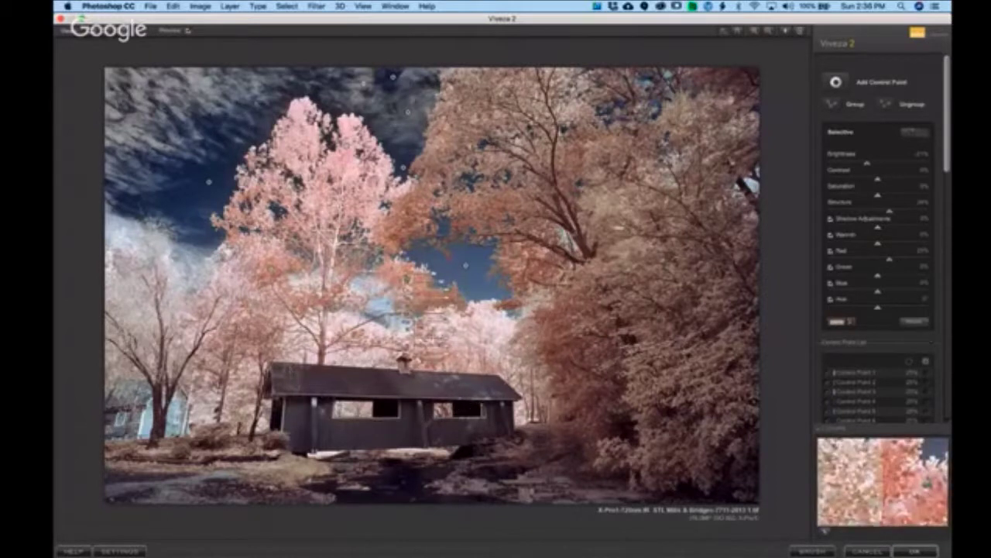
pyautogui.moveTo(402, 273); pyautogui.dragTo(303, 304)
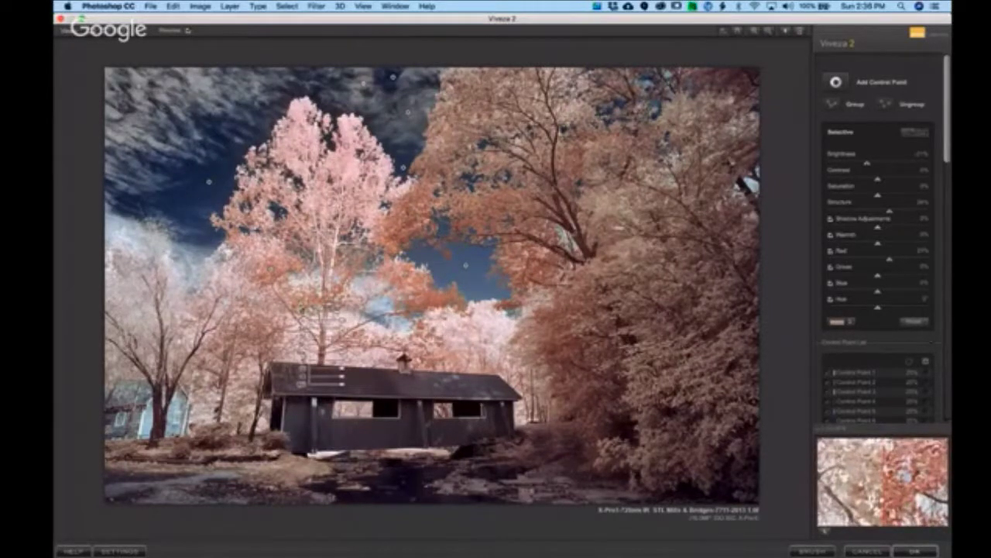
pyautogui.click(421, 270)
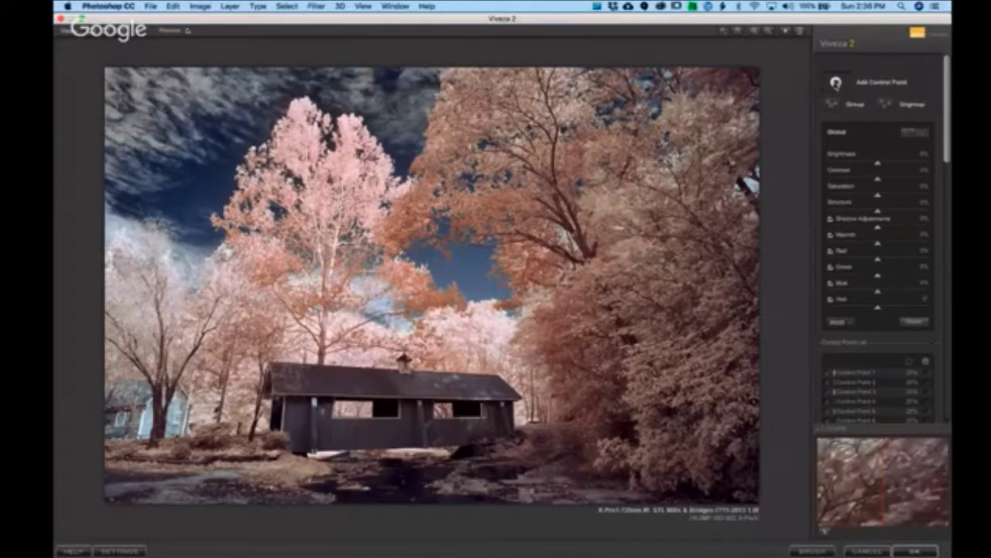
# Add a control point on the pale distant trees above the bridge's right end, trying it on the large tree before returning it there.
pyautogui.click(835, 83)
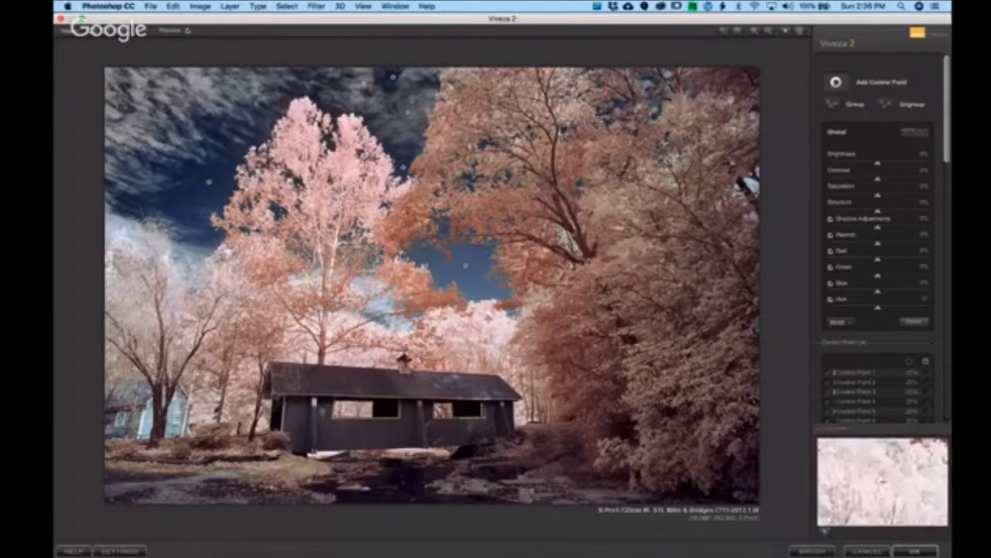
pyautogui.click(483, 329)
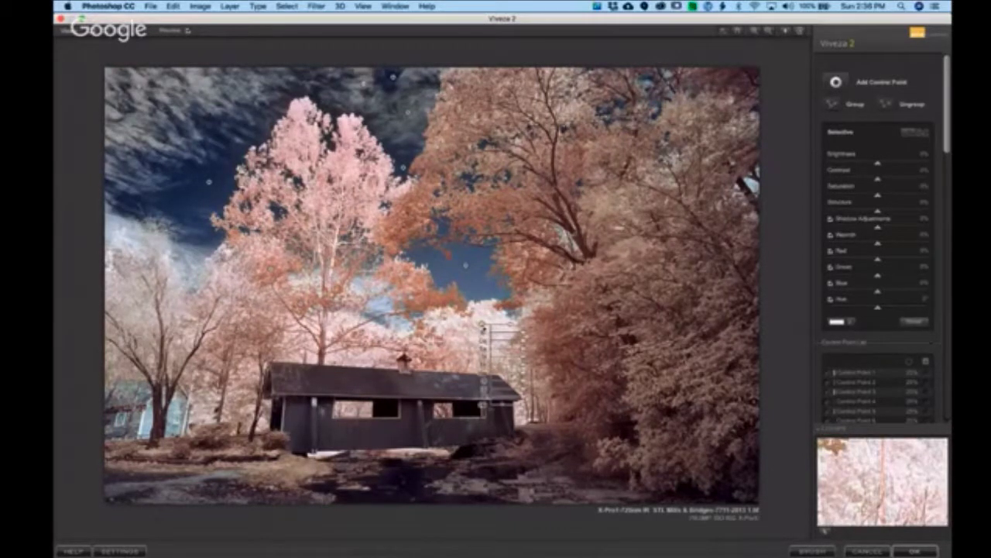
pyautogui.moveTo(483, 329); pyautogui.dragTo(652, 172)
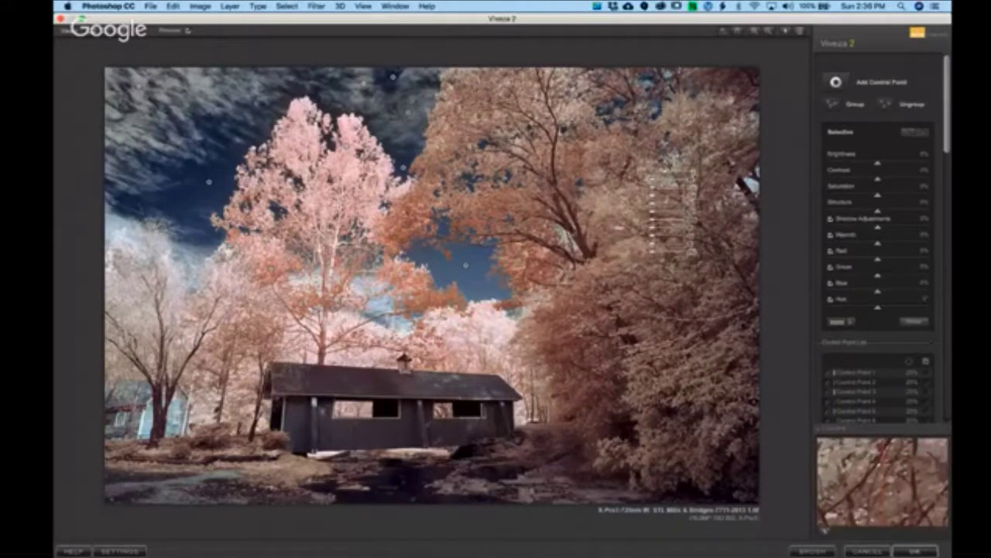
pyautogui.moveTo(652, 171); pyautogui.dragTo(478, 325)
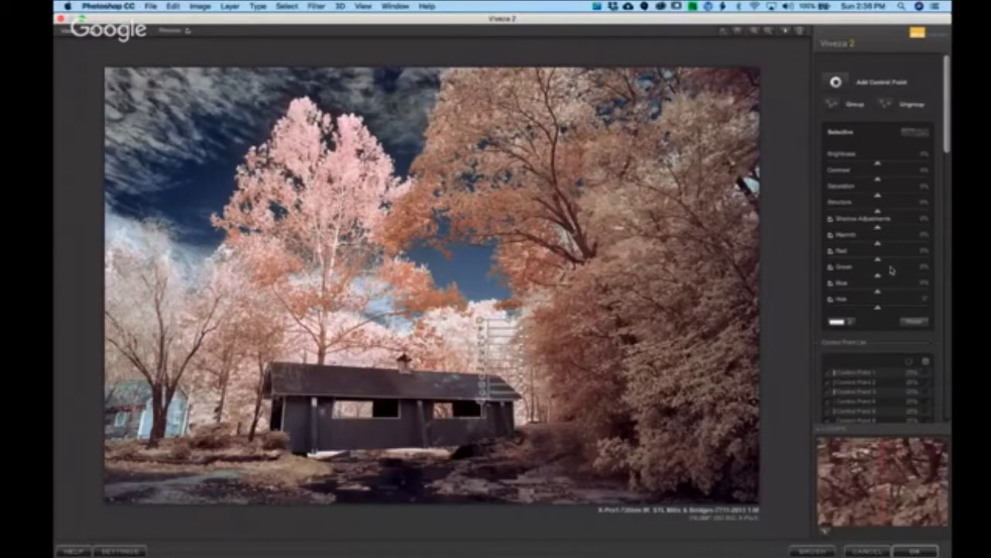
# Set the distant-tree point's red to about 54%, green about 35%, blue about -25%, brightness about -20% and structure about 26%.
pyautogui.moveTo(878, 264); pyautogui.dragTo(906, 265)
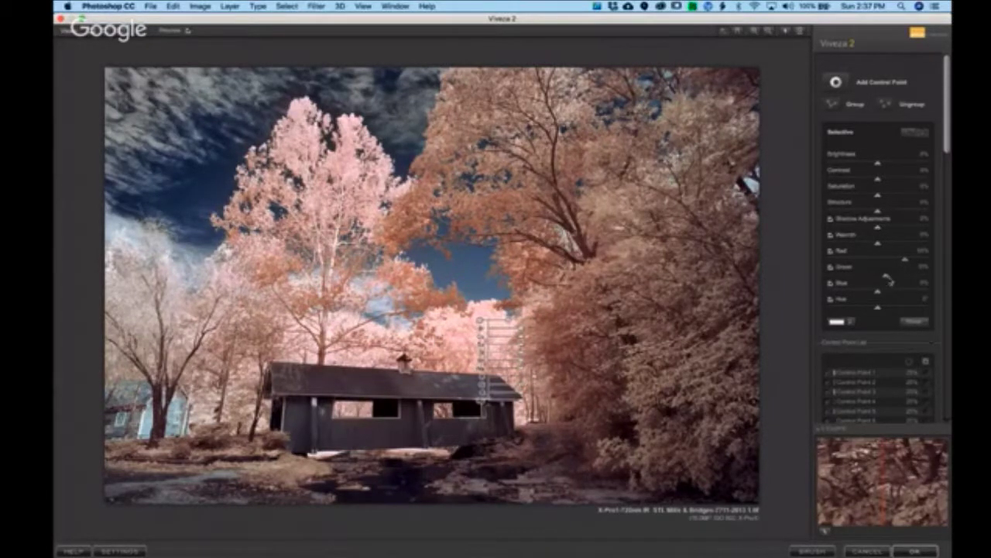
pyautogui.moveTo(888, 279); pyautogui.dragTo(897, 280)
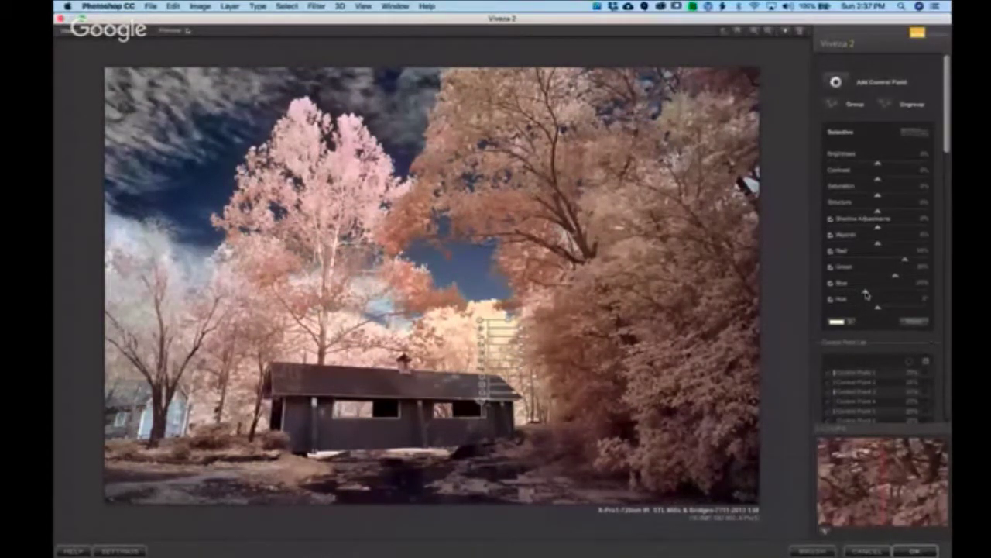
pyautogui.moveTo(878, 165); pyautogui.dragTo(869, 169)
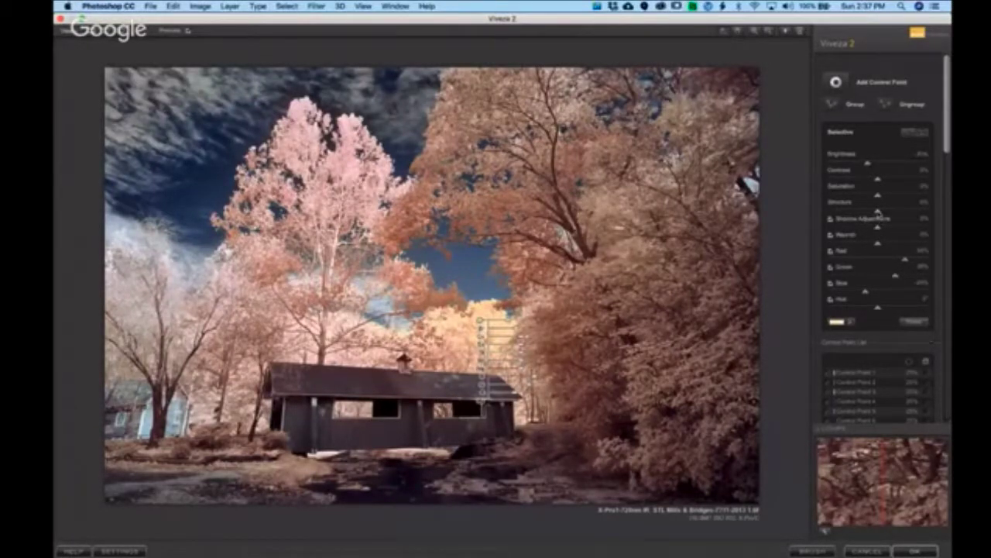
pyautogui.moveTo(879, 212); pyautogui.dragTo(891, 213)
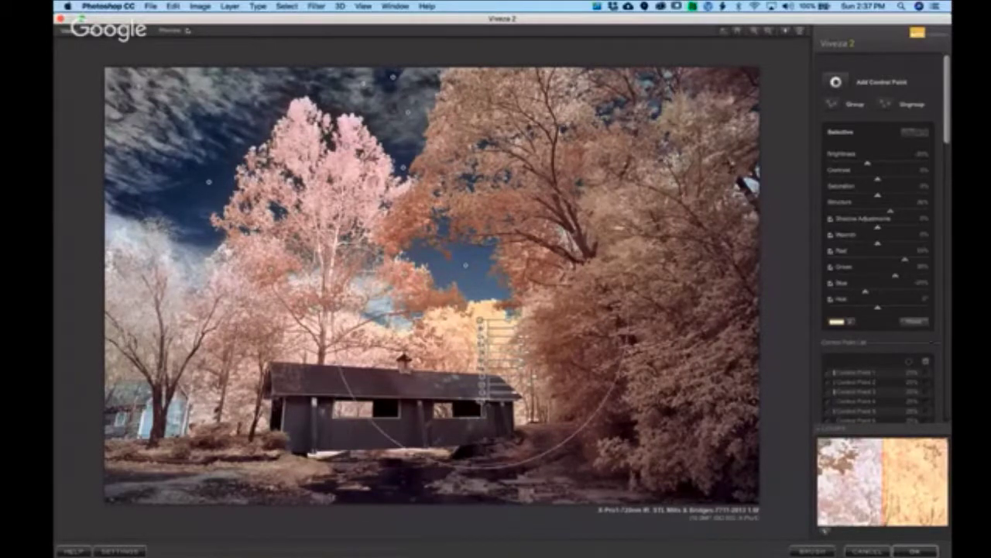
# Duplicate the yellow distant-tree control point onto the foliage above the bridge roof and the lower foliage between the bridge and the house.
pyautogui.moveTo(481, 320); pyautogui.dragTo(379, 331)
pyautogui.moveTo(440, 379); pyautogui.dragTo(332, 373)
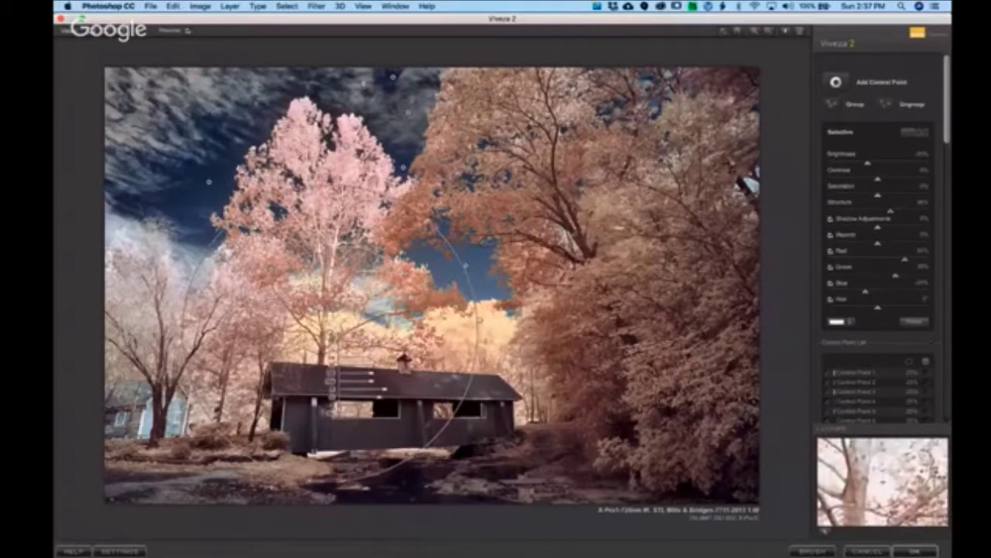
pyautogui.moveTo(333, 337); pyautogui.dragTo(209, 398)
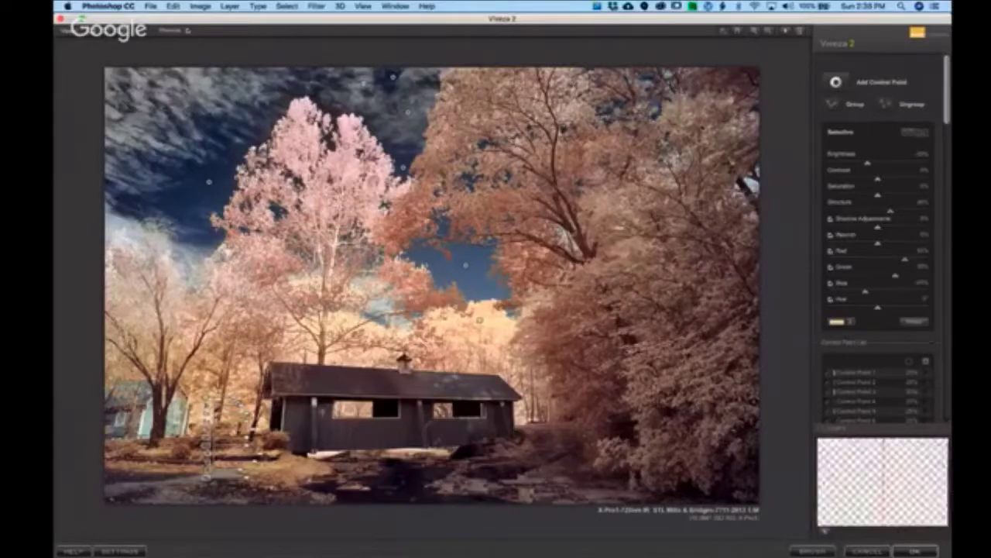
# Add a control point on the large right-hand tree with red about 55%, green about 25%, blue about -25% and structure about 34%.
pyautogui.click(835, 83)
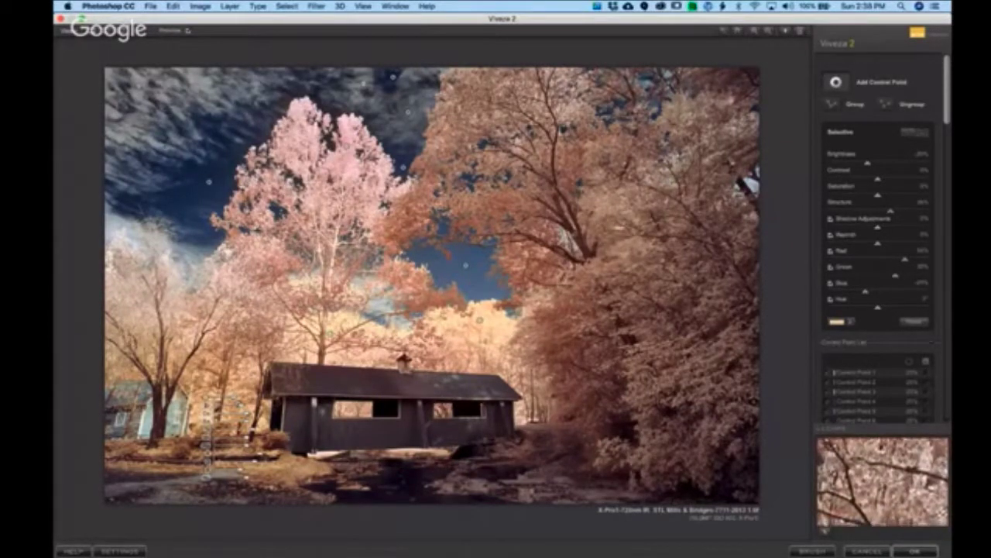
pyautogui.click(565, 128)
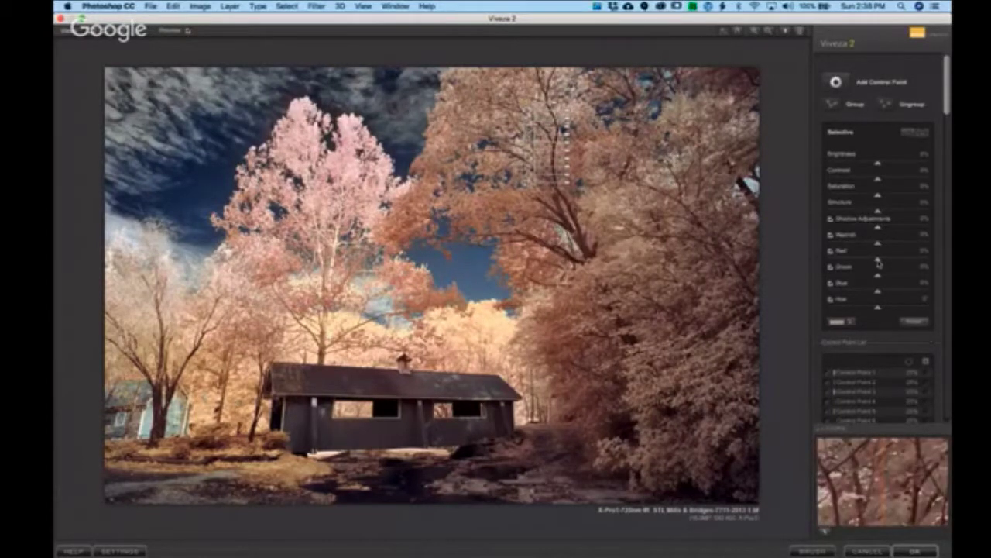
pyautogui.moveTo(878, 263); pyautogui.dragTo(894, 281)
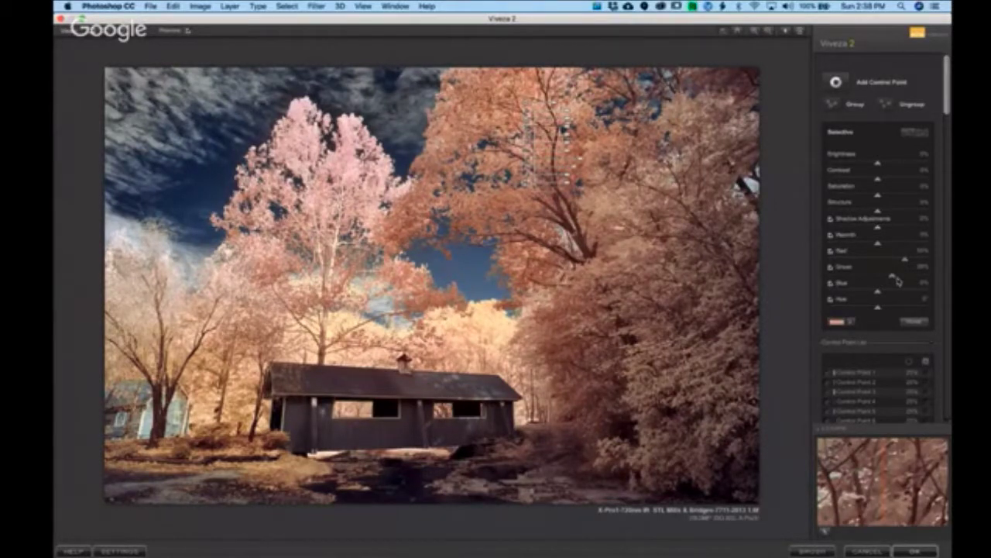
pyautogui.moveTo(890, 281)
pyautogui.mouseDown()
pyautogui.moveTo(851, 285)
pyautogui.moveTo(893, 285)
pyautogui.mouseUp()
pyautogui.moveTo(879, 294); pyautogui.dragTo(859, 298)
pyautogui.moveTo(880, 217); pyautogui.dragTo(897, 218)
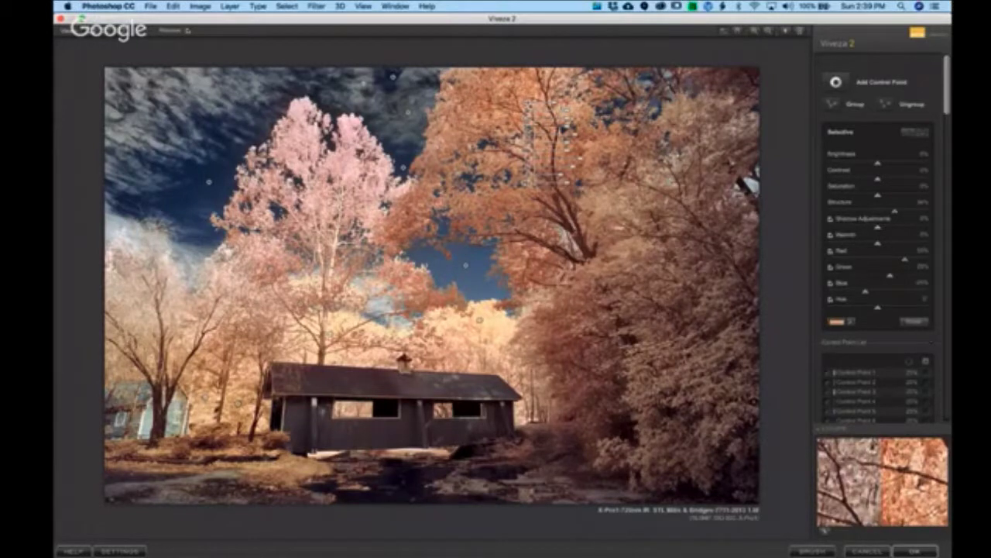
# Duplicate the orange tree point across the right-hand foliage, lowering brightness to about -21% on the copies beside the bridge.
pyautogui.moveTo(529, 101); pyautogui.dragTo(595, 375)
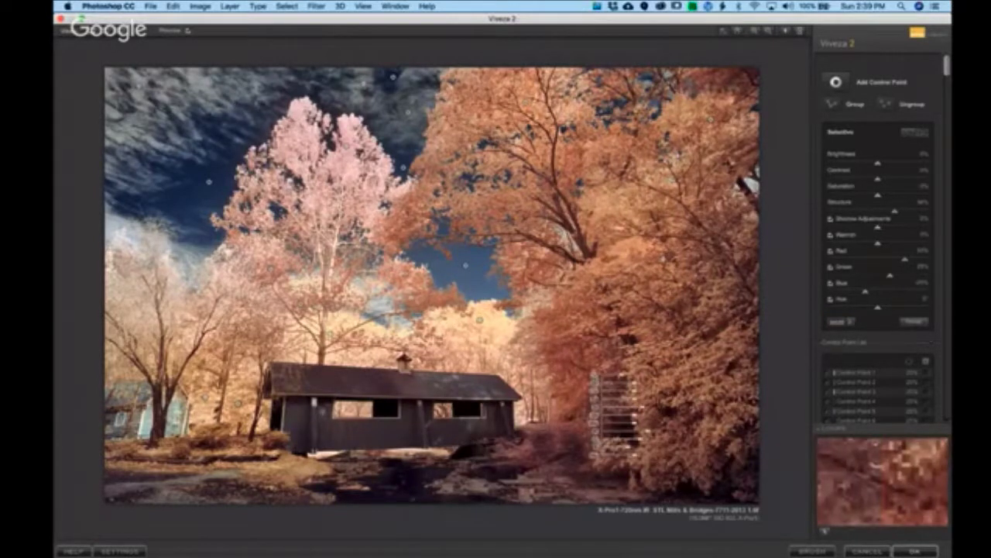
pyautogui.click(663, 324)
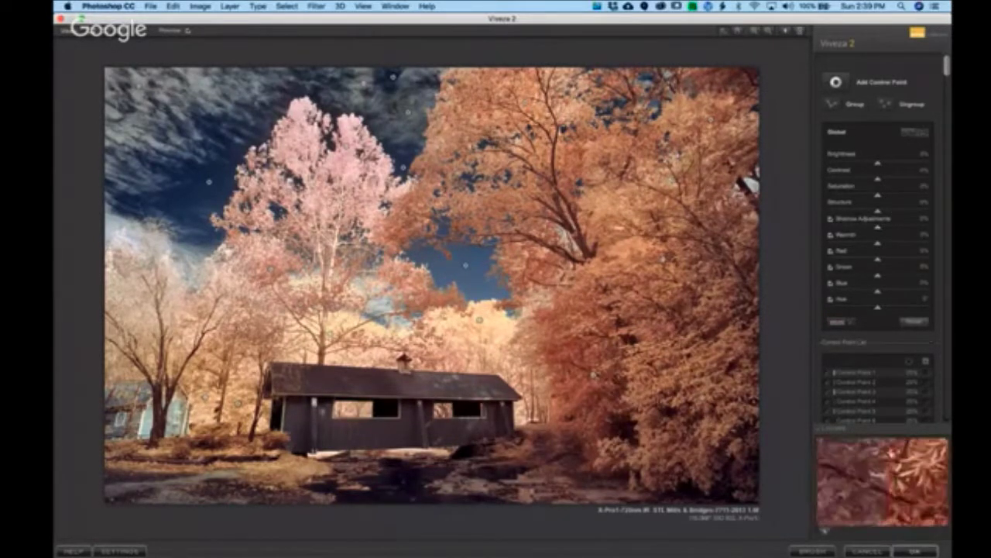
pyautogui.click(595, 375)
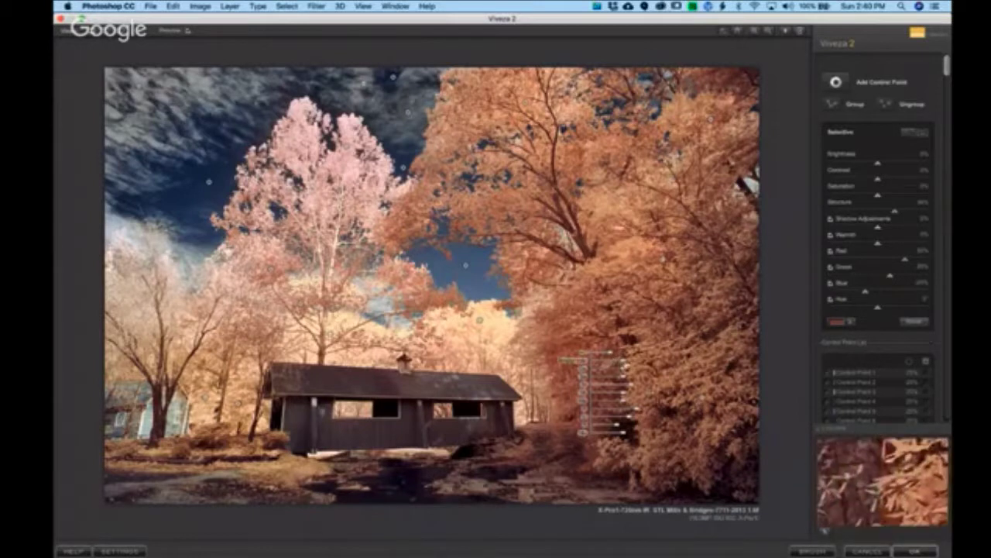
pyautogui.moveTo(625, 361); pyautogui.dragTo(622, 365)
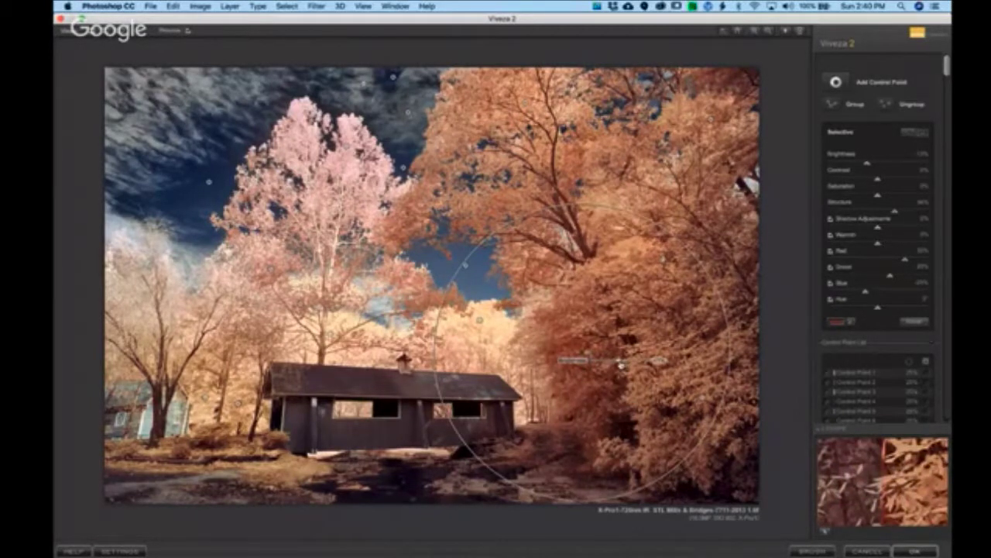
pyautogui.moveTo(621, 364); pyautogui.dragTo(577, 320)
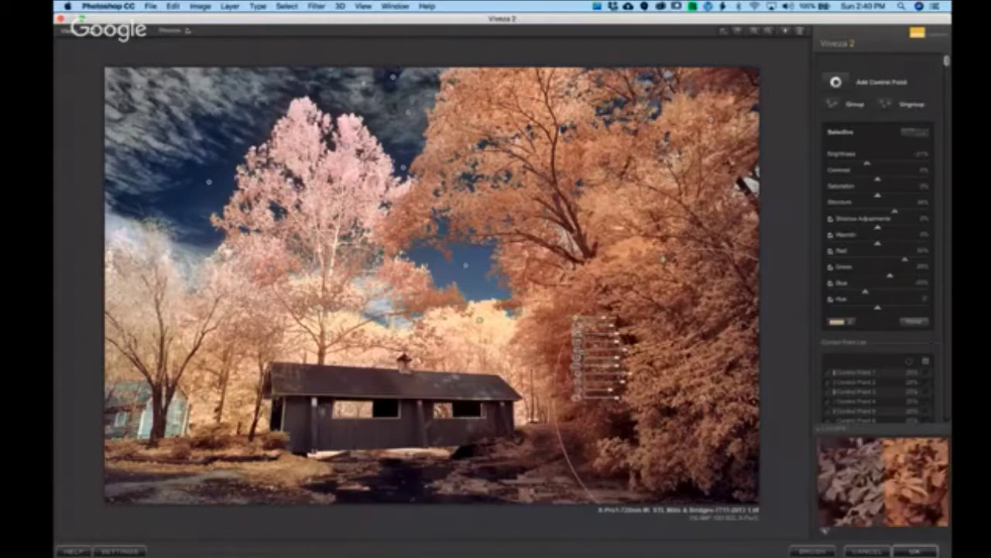
# Copy the orange points further over the right-hand trees, with brightness about 33% on the upper foliage and 28% on the lower foliage.
pyautogui.moveTo(702, 403); pyautogui.dragTo(694, 140)
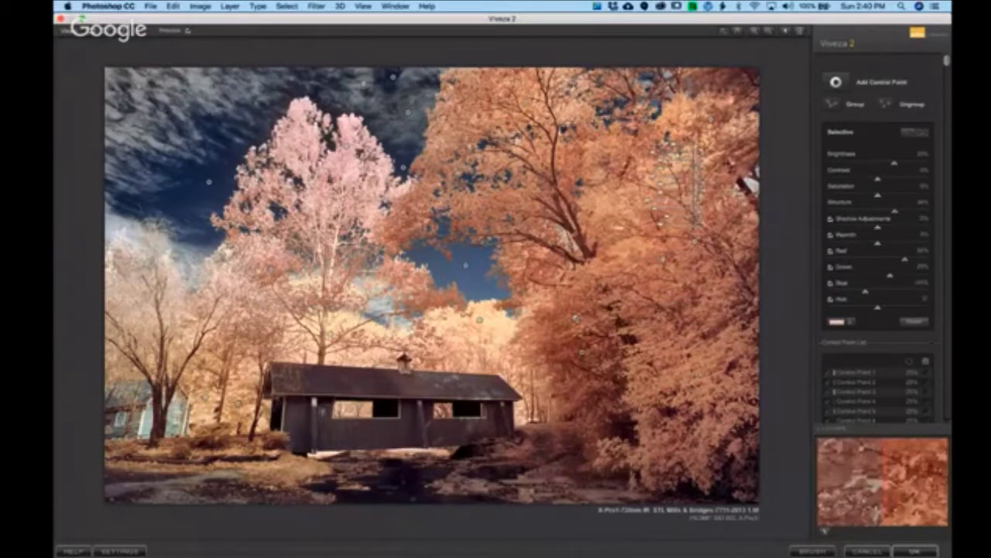
pyautogui.moveTo(575, 317); pyautogui.dragTo(543, 270)
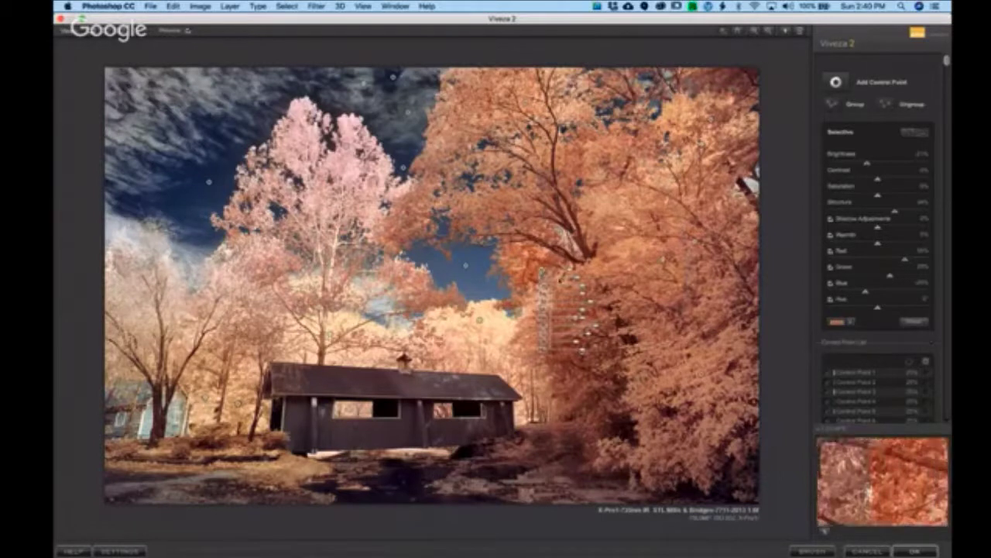
pyautogui.click(652, 378)
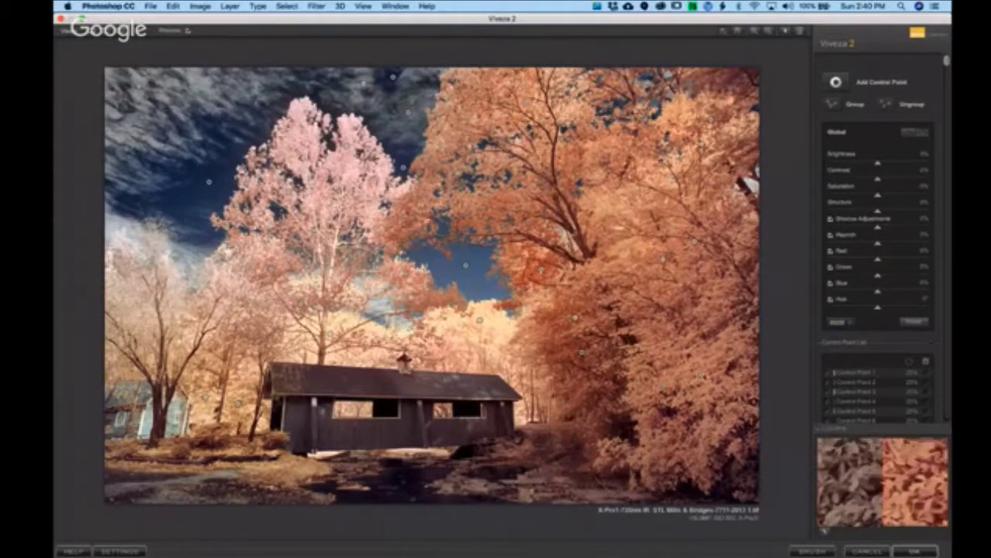
pyautogui.click(657, 384)
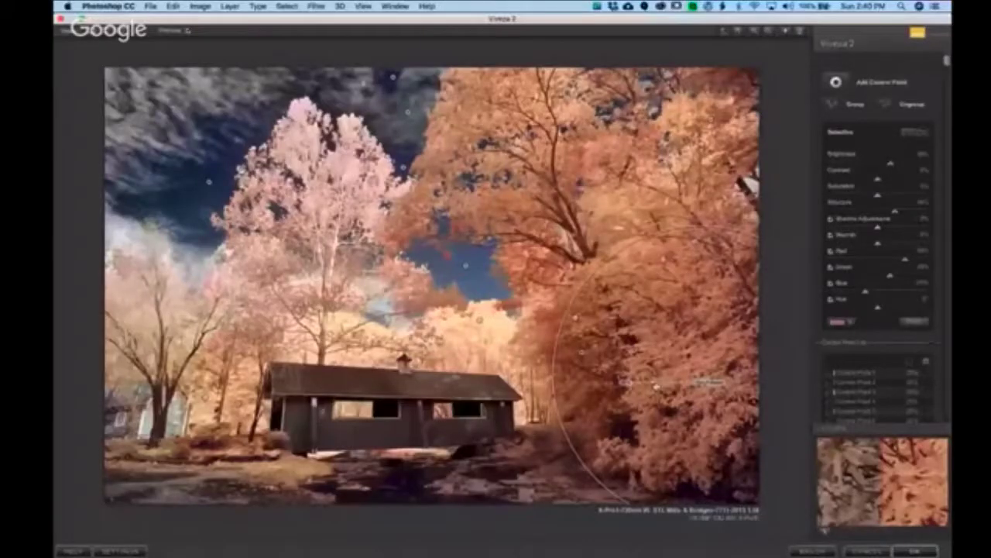
pyautogui.moveTo(657, 386); pyautogui.dragTo(659, 386)
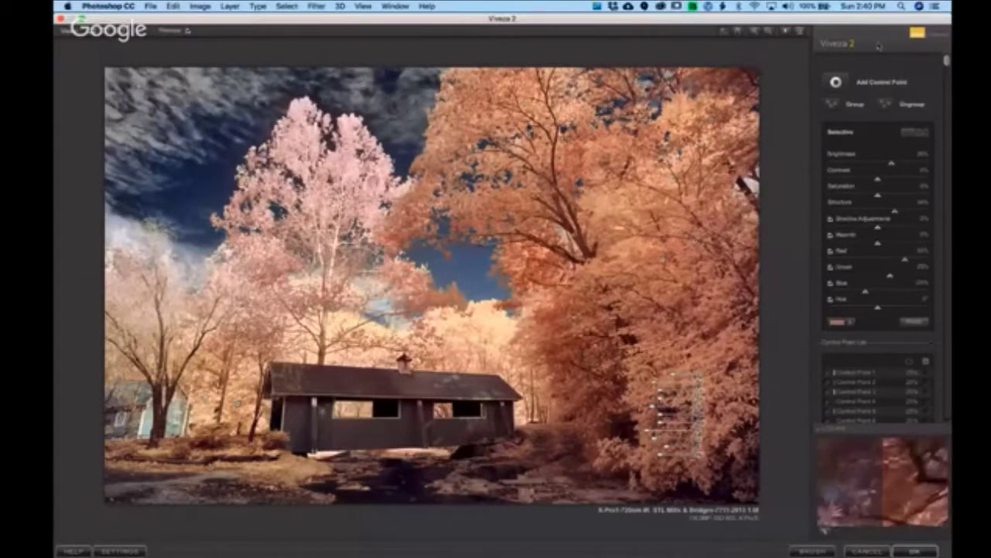
# Add a control point on the pale bare tree with brightness about 18%, and duplicate the darker orange point onto the foliage beside the bridge.
pyautogui.click(837, 86)
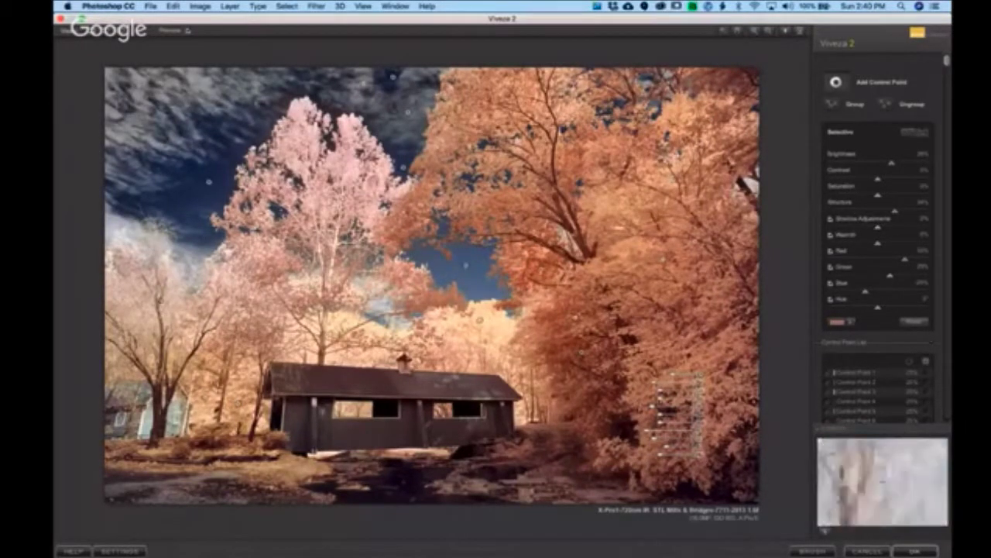
pyautogui.click(149, 317)
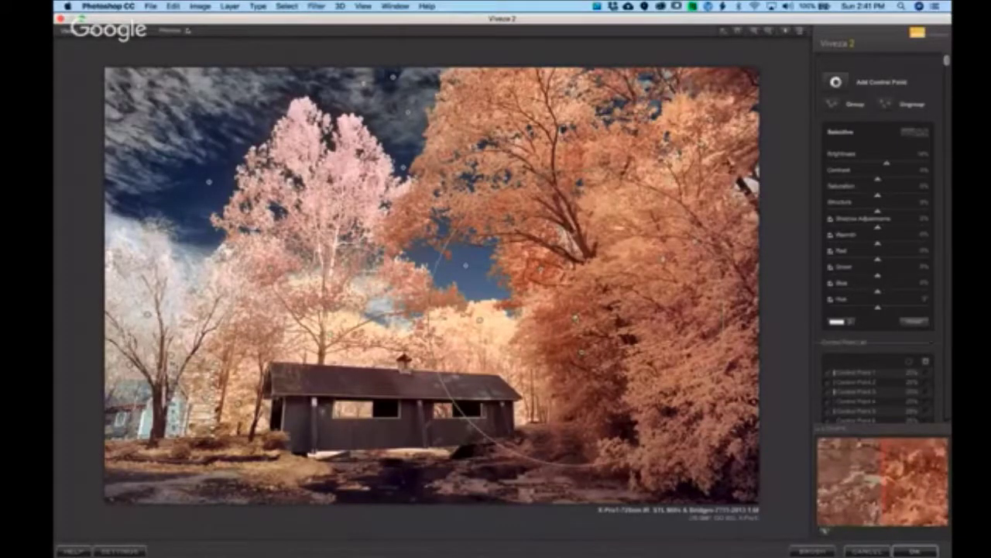
pyautogui.moveTo(576, 318); pyautogui.dragTo(251, 405)
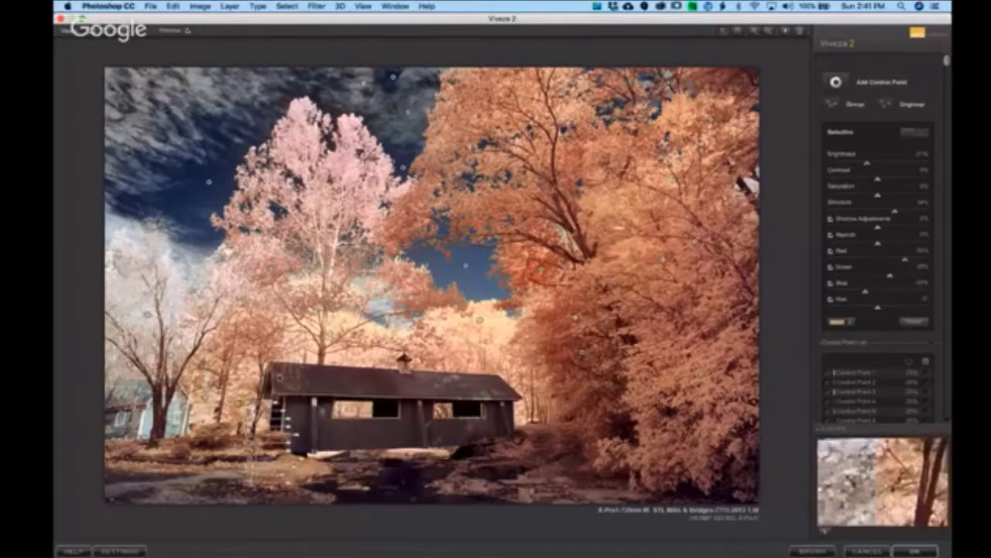
# Duplicate the neutral sky control point onto the blue sky left of the pink tree and the sky gap between the trees.
pyautogui.click(781, 245)
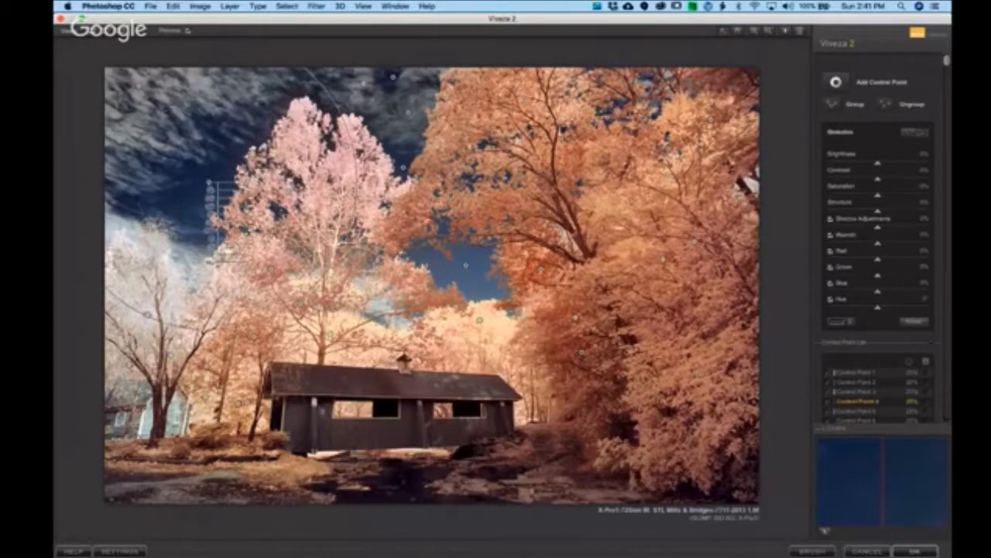
pyautogui.click(193, 210)
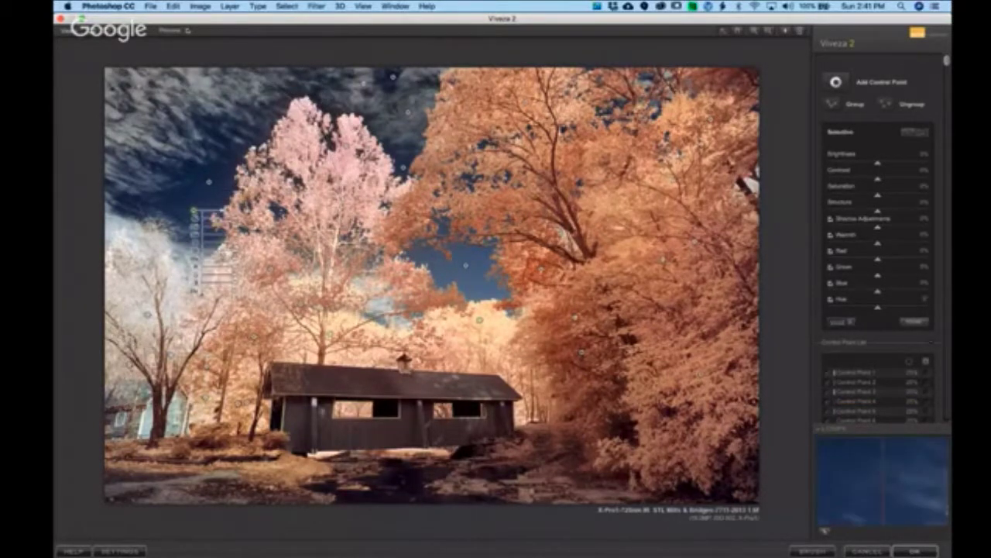
pyautogui.click(467, 285)
pyautogui.moveTo(466, 286); pyautogui.dragTo(472, 288)
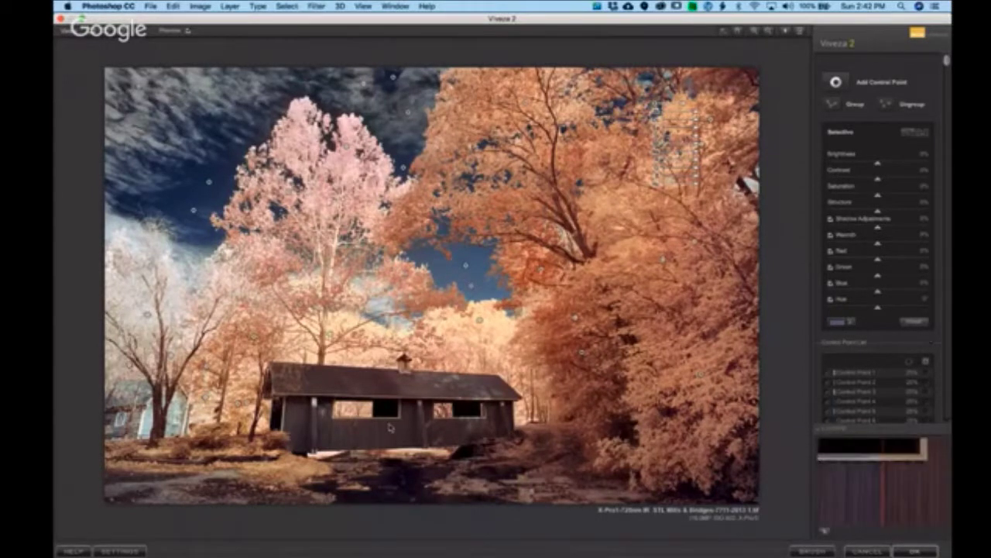
# Add a bridge-roof control point with saturation -100% and structure about 77%, and duplicate it across the roof and walls.
pyautogui.click(837, 83)
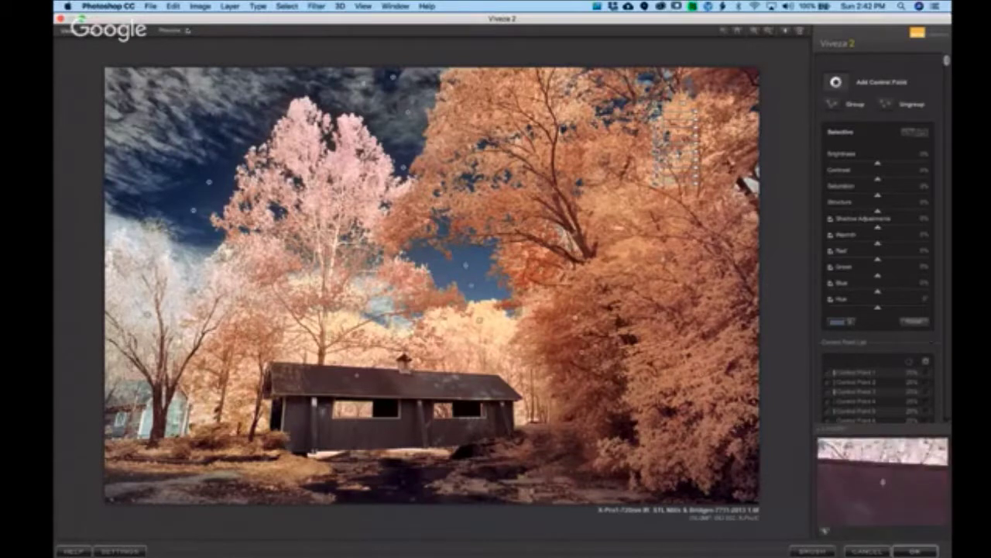
pyautogui.click(362, 384)
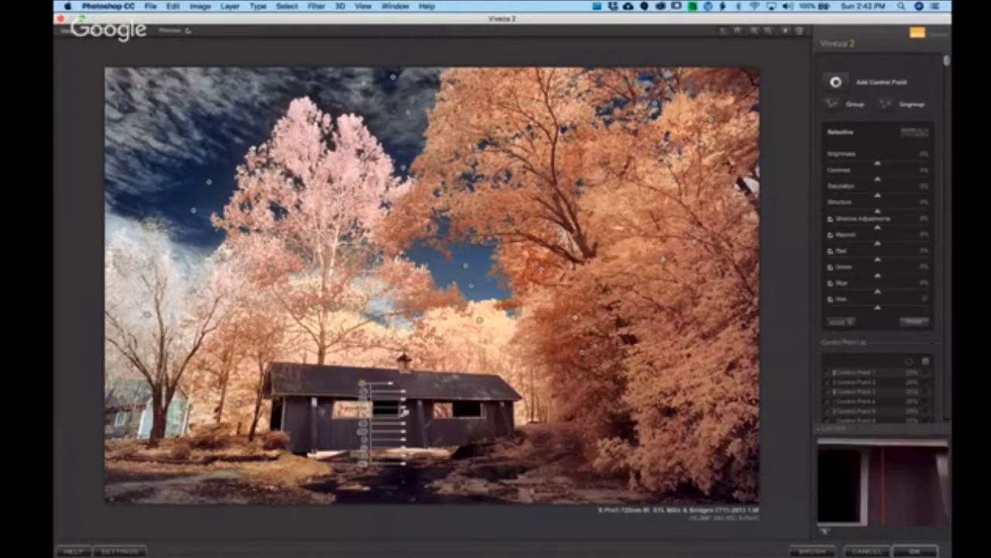
pyautogui.moveTo(405, 413); pyautogui.dragTo(367, 413)
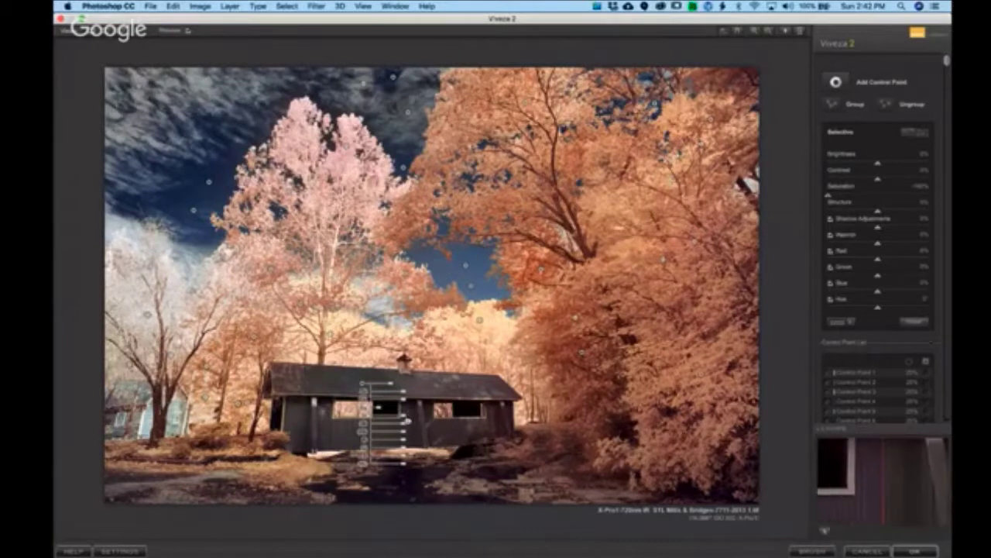
pyautogui.moveTo(405, 419); pyautogui.dragTo(424, 421)
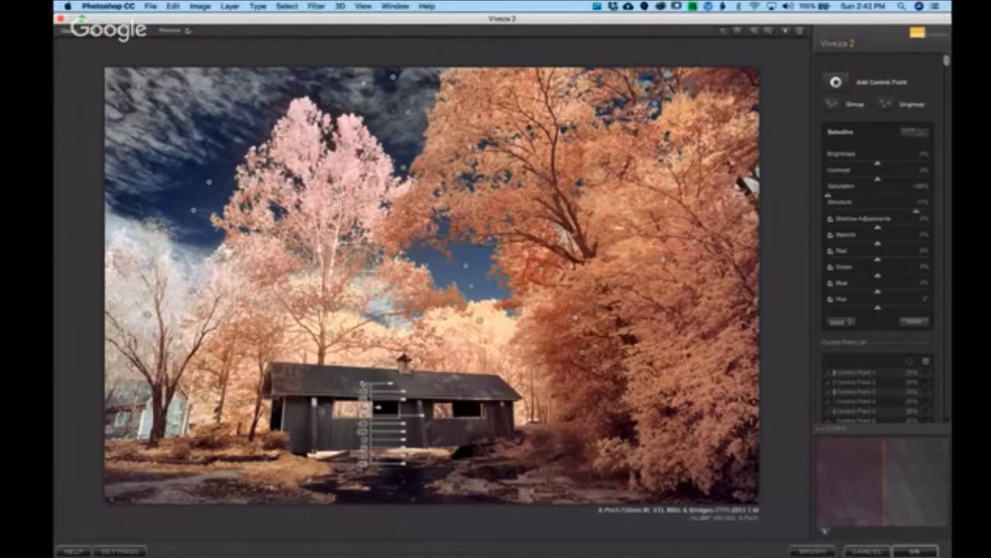
pyautogui.moveTo(362, 384); pyautogui.dragTo(326, 392)
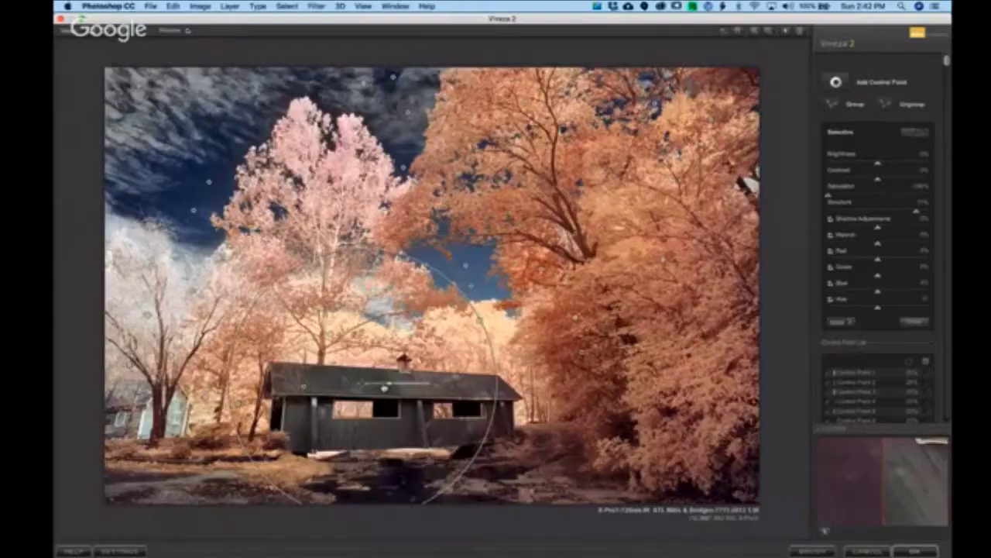
pyautogui.moveTo(385, 387); pyautogui.dragTo(426, 385)
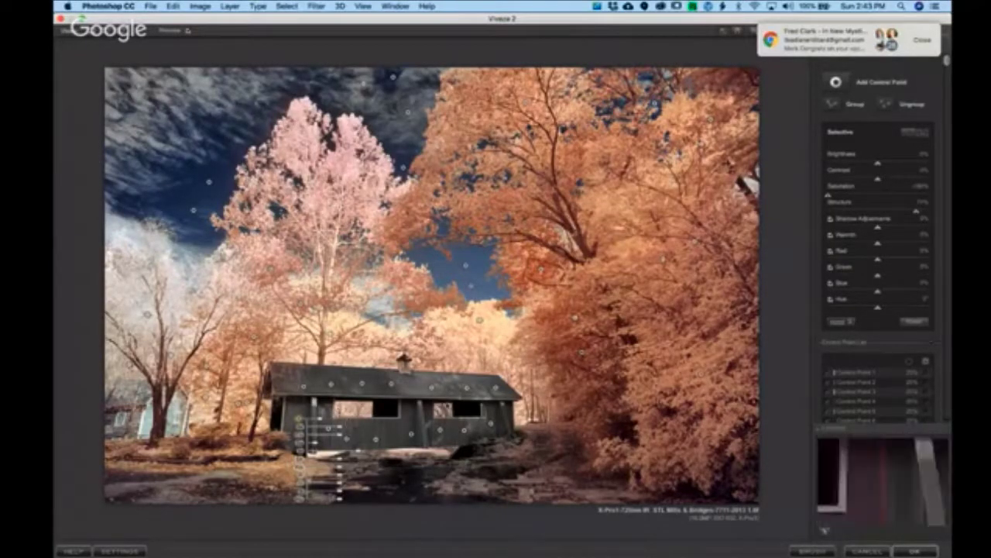
# Add a neutral control point in the bridge's left window opening and duplicate it into the right opening.
pyautogui.click(838, 83)
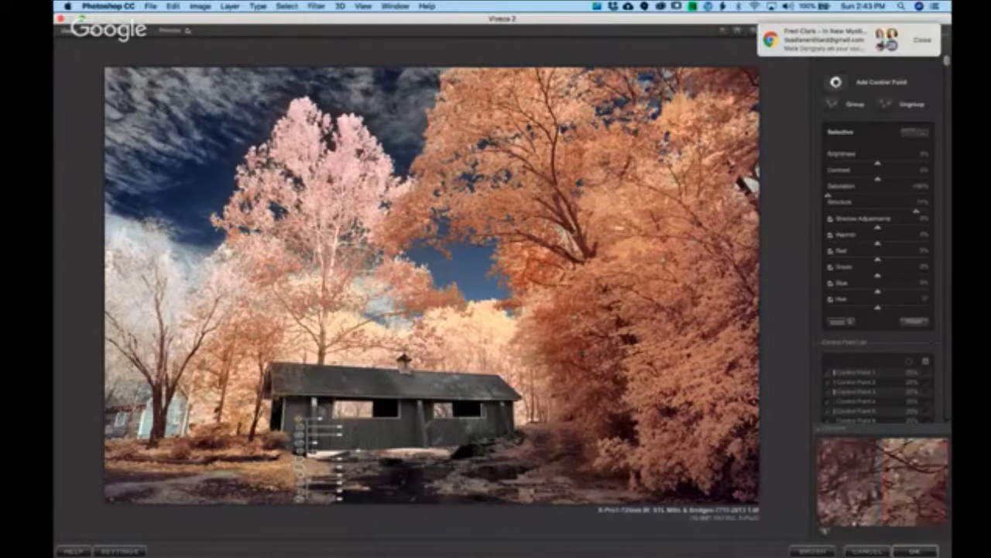
pyautogui.click(355, 419)
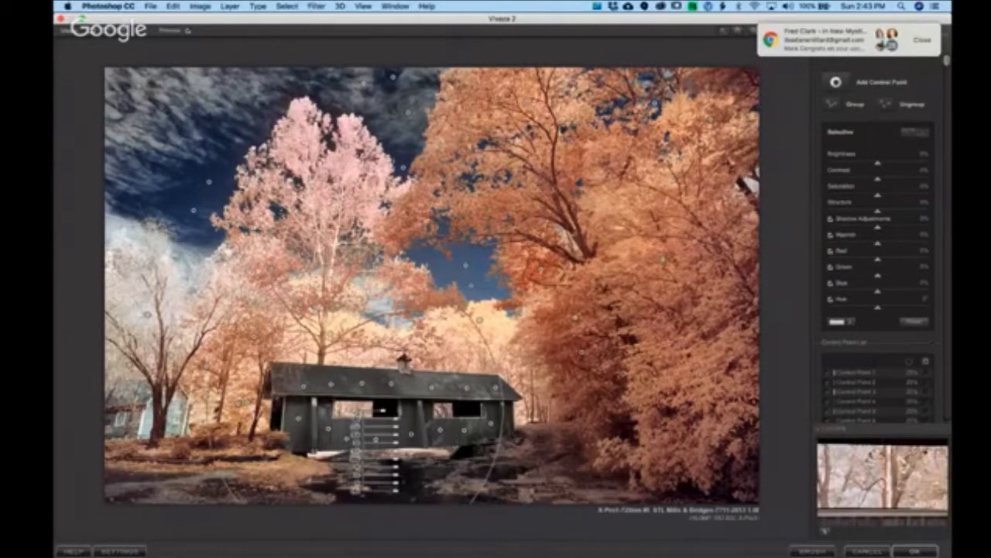
pyautogui.moveTo(355, 418); pyautogui.dragTo(445, 422)
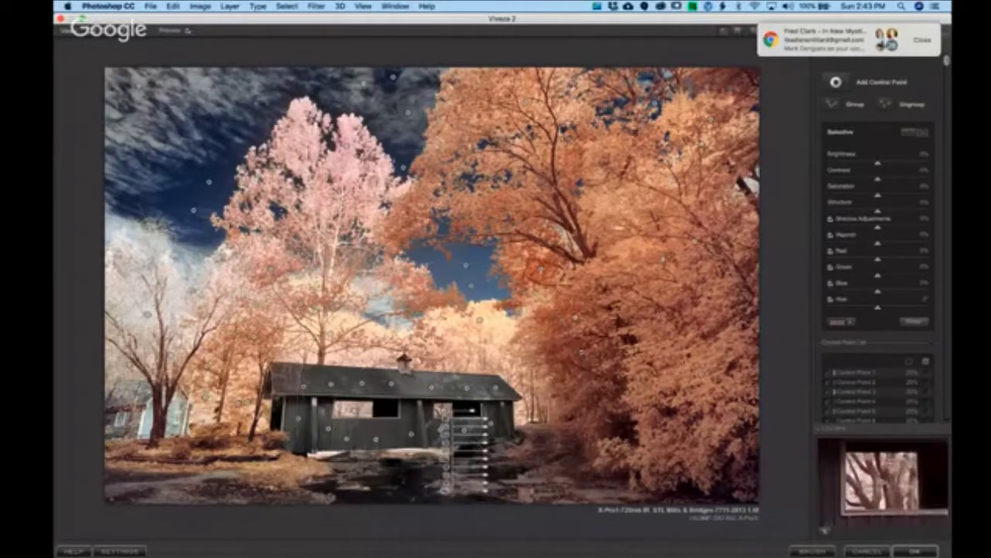
# Duplicate the desaturated bridge control point onto the blue house behind the bare tree.
pyautogui.click(302, 385)
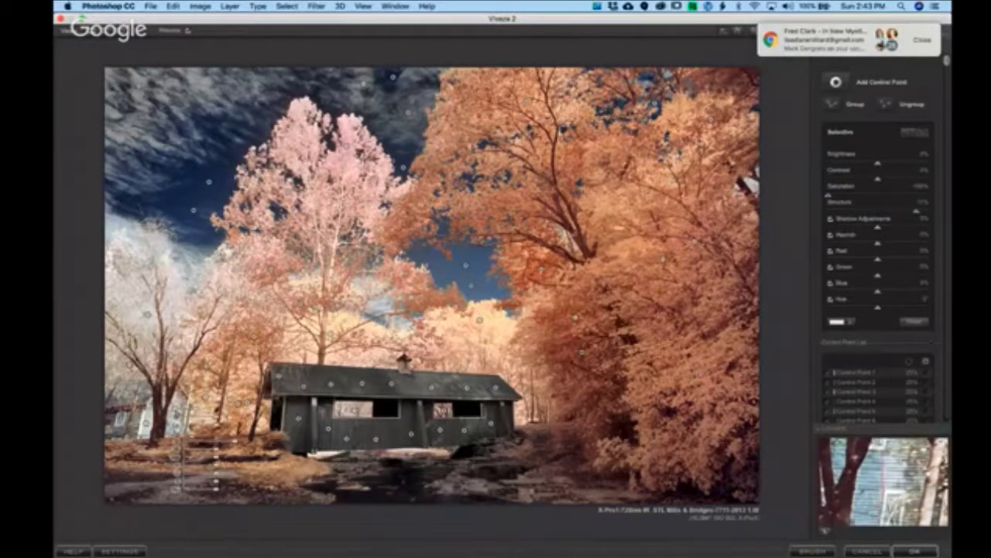
pyautogui.moveTo(177, 412); pyautogui.dragTo(146, 424)
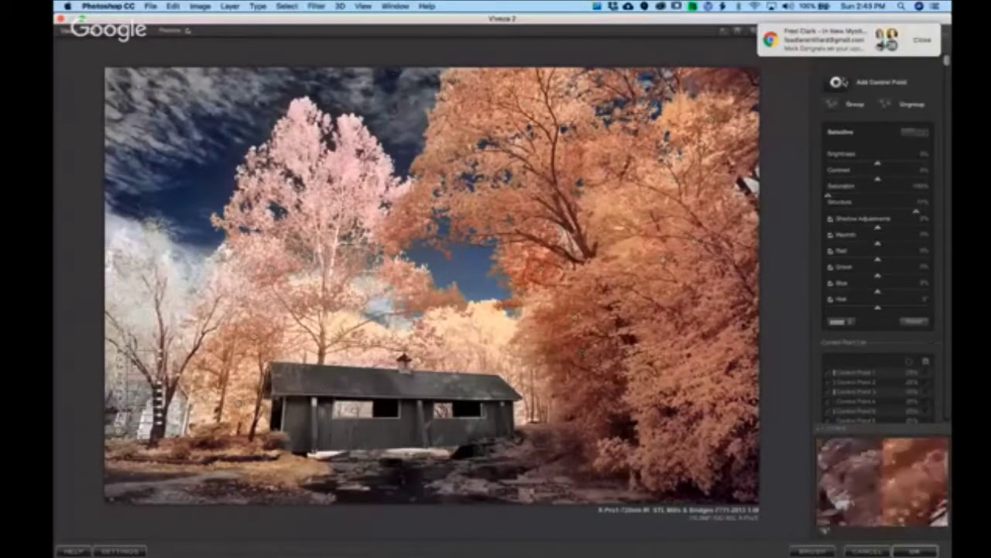
# Add a control point in the dark water below the bridge with brightness about 35% and structure about 57%.
pyautogui.click(838, 82)
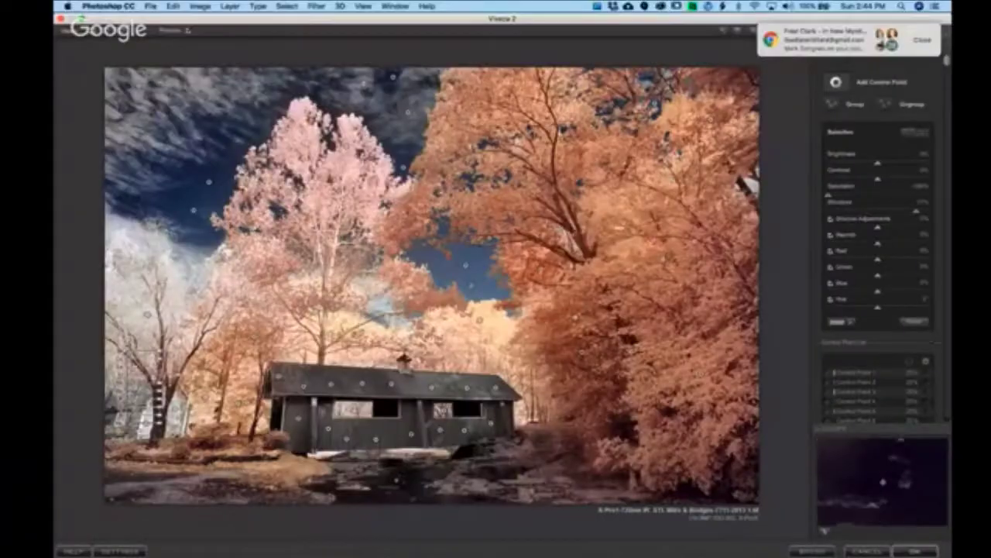
pyautogui.click(413, 471)
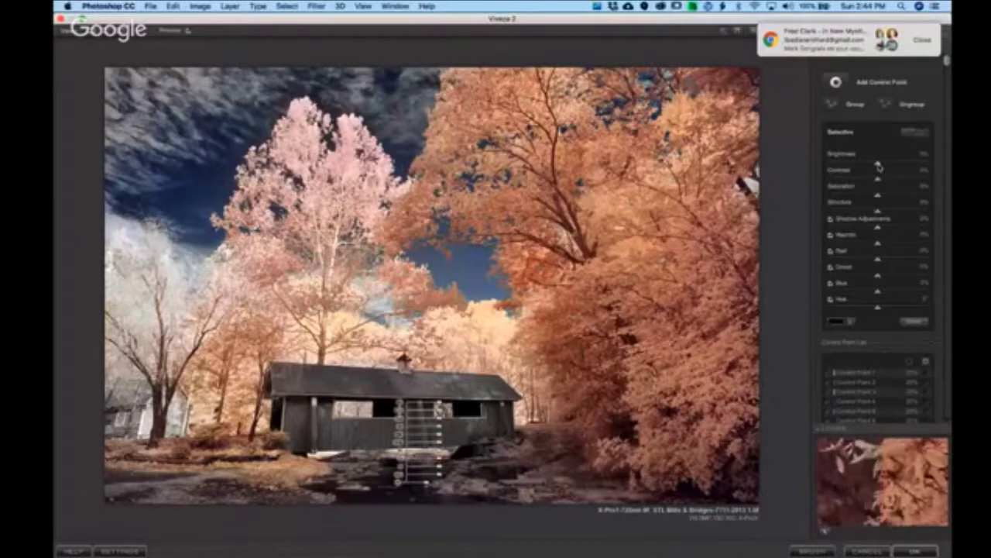
pyautogui.moveTo(877, 165); pyautogui.dragTo(895, 168)
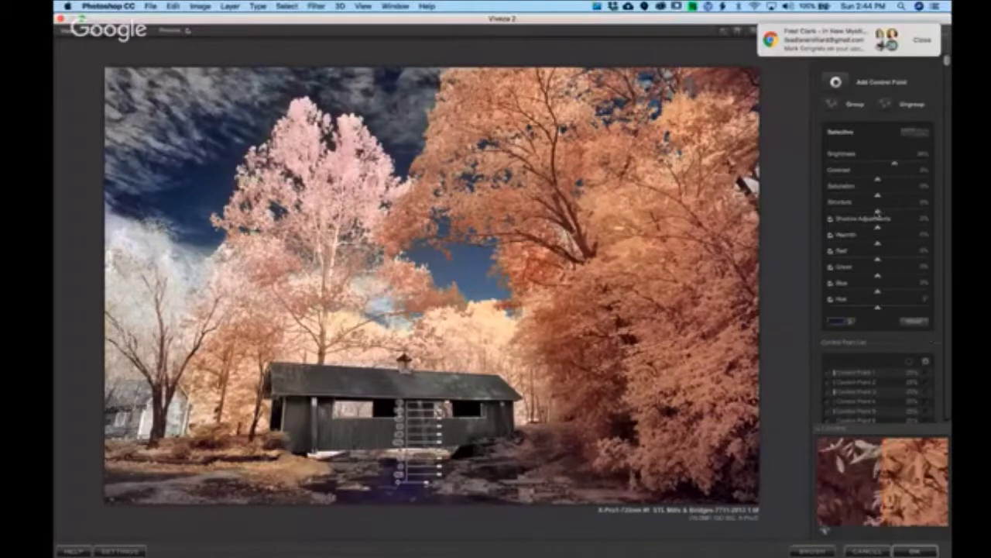
pyautogui.moveTo(877, 211); pyautogui.dragTo(906, 218)
# Tint the water control point a vivid blue-violet, with brightness about 19%, saturation about -55% and red about -76%.
pyautogui.click(836, 325)
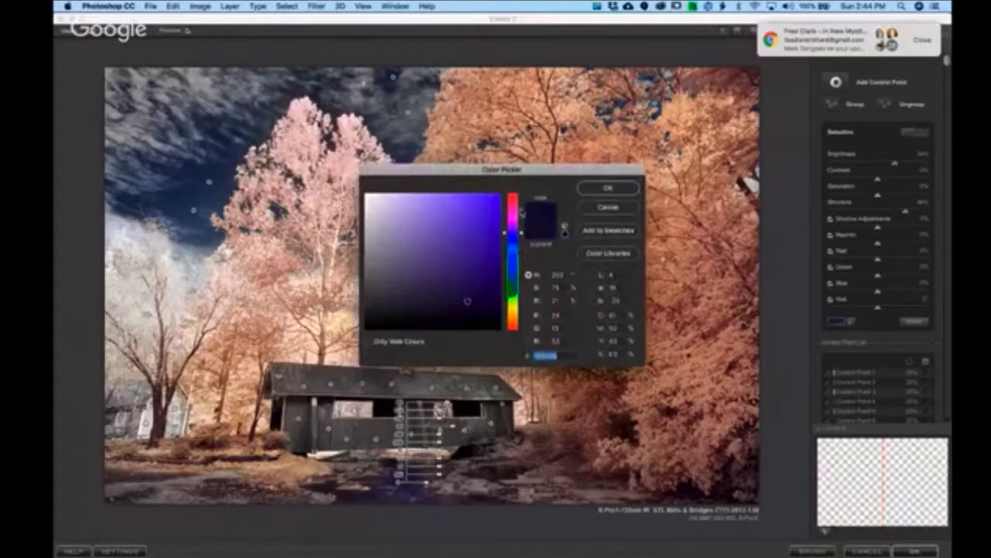
pyautogui.click(501, 197)
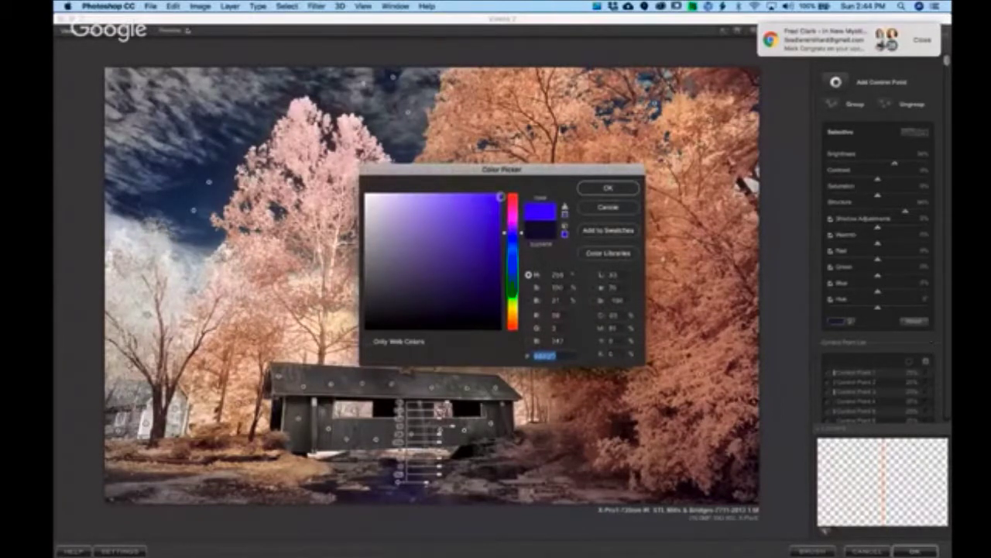
pyautogui.click(609, 188)
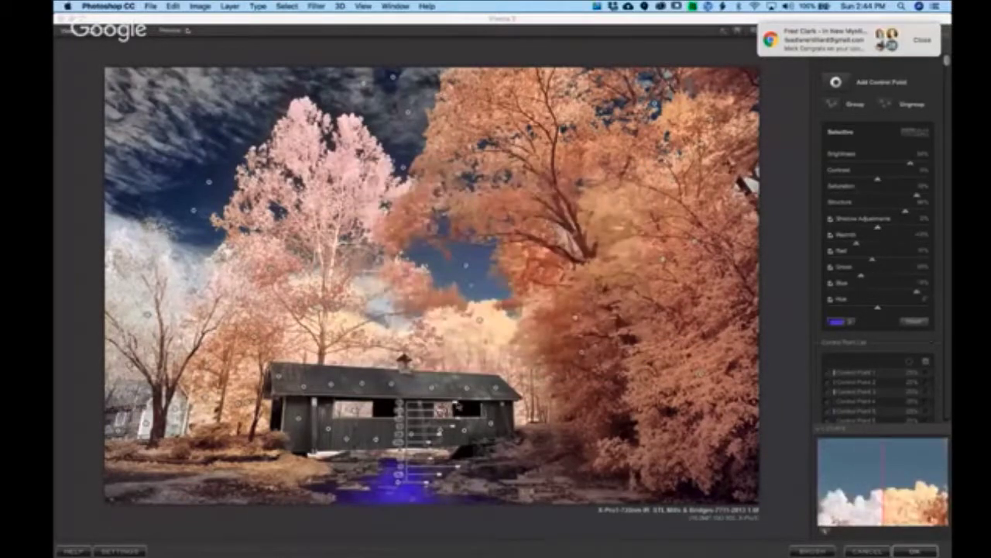
pyautogui.moveTo(459, 406); pyautogui.dragTo(446, 405)
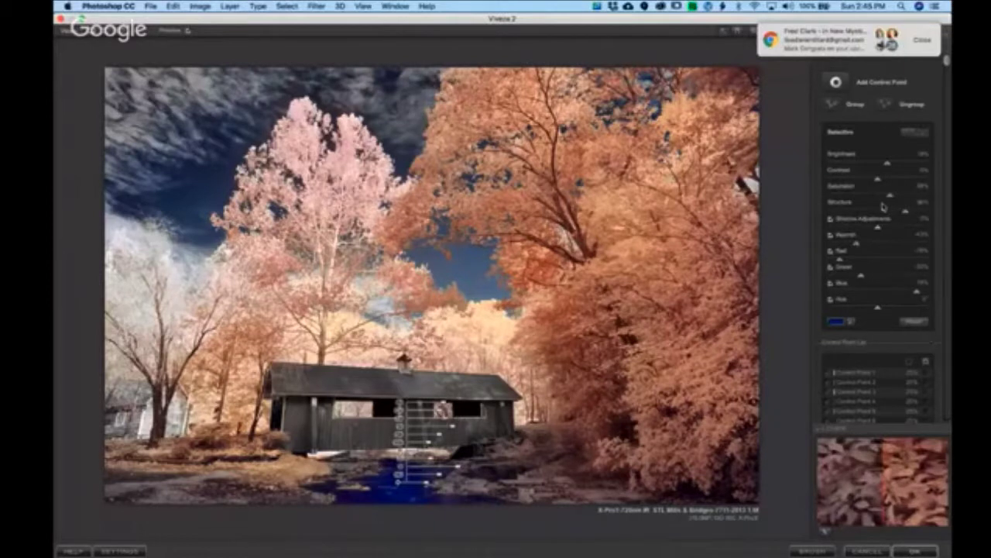
pyautogui.moveTo(882, 204); pyautogui.dragTo(850, 208)
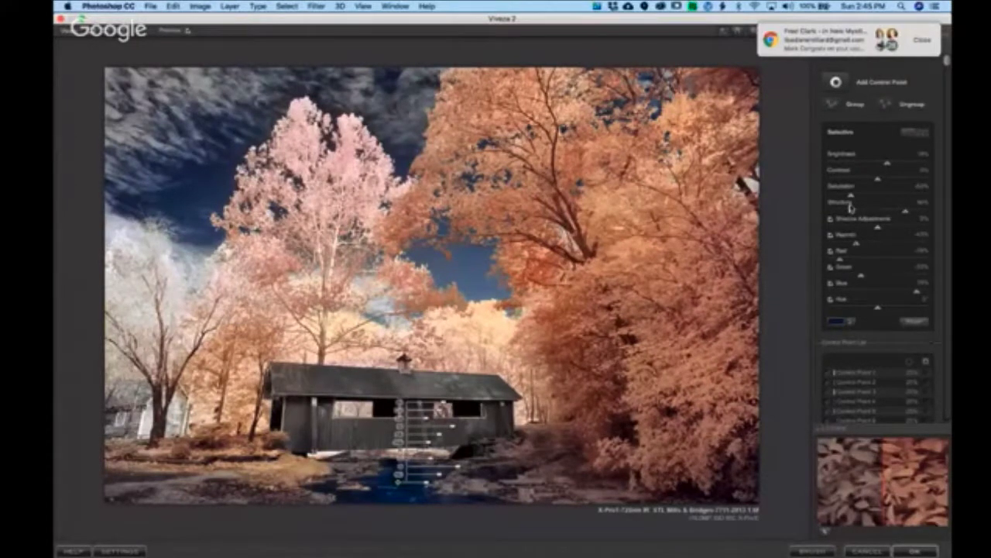
# Duplicate the blue water control point to the photo's lower edge and to the water beyond the bridge's right end.
pyautogui.click(397, 481)
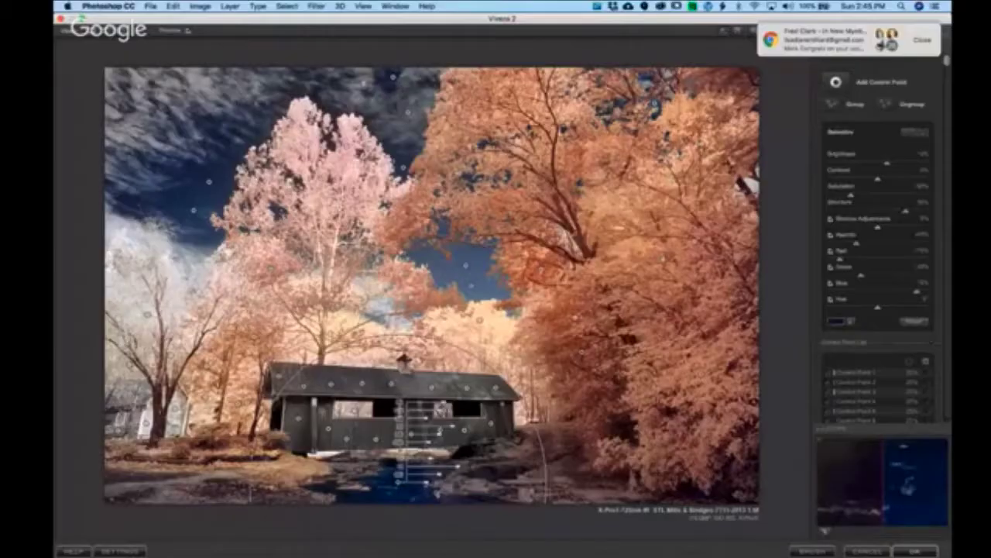
pyautogui.click(450, 426)
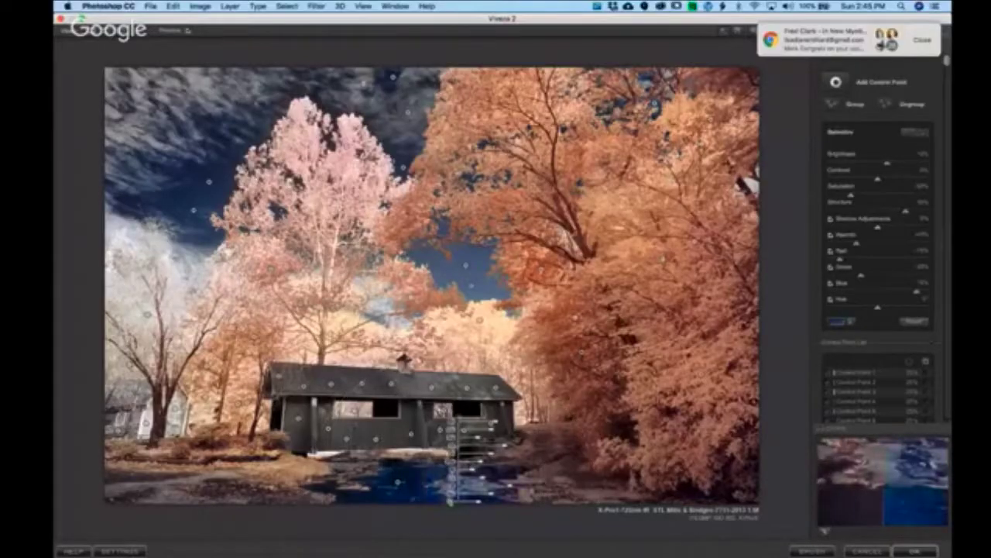
pyautogui.moveTo(450, 501); pyautogui.dragTo(500, 472)
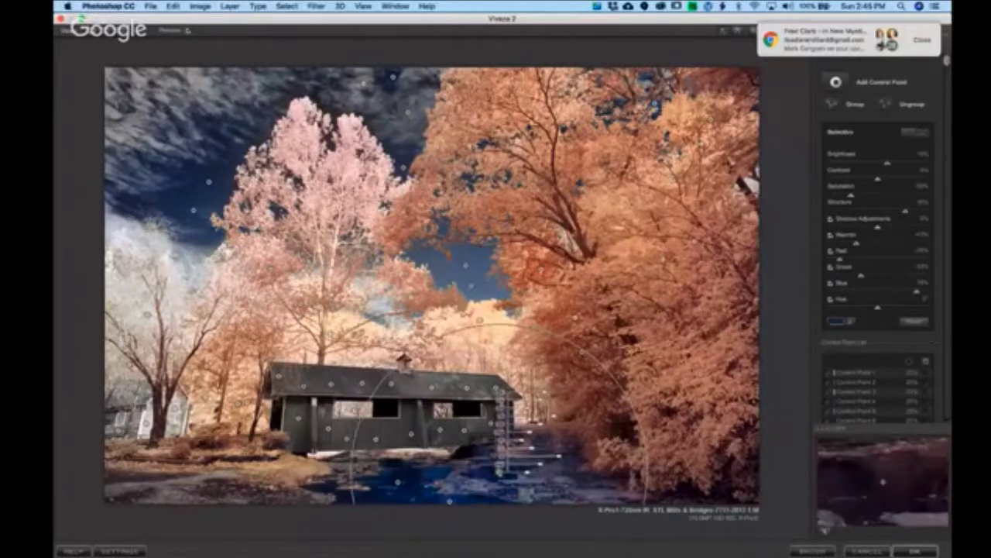
pyautogui.click(588, 509)
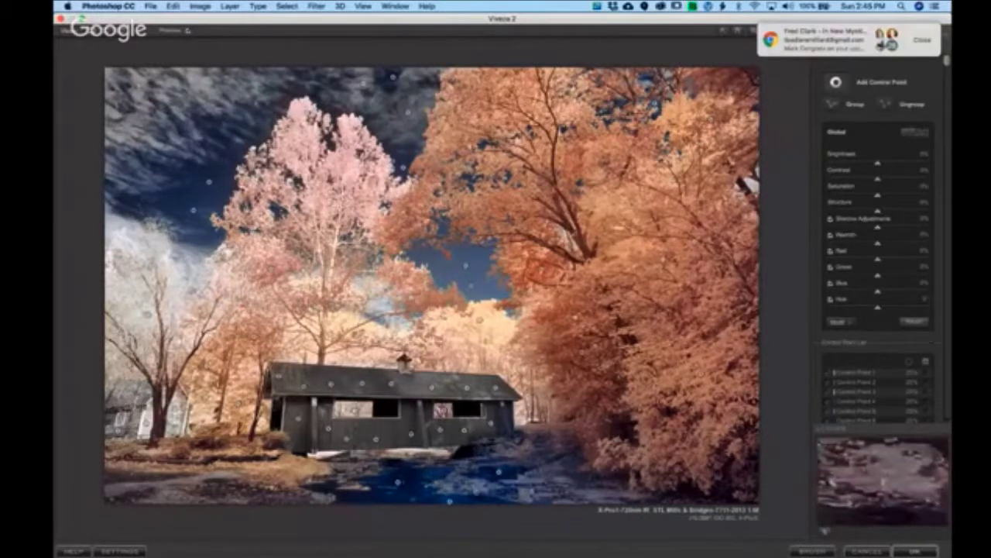
# Add a control point on the rocks in the water with saturation -100%, brightness about 15% and structure about 55%, and duplicate it across the foreground.
pyautogui.click(474, 489)
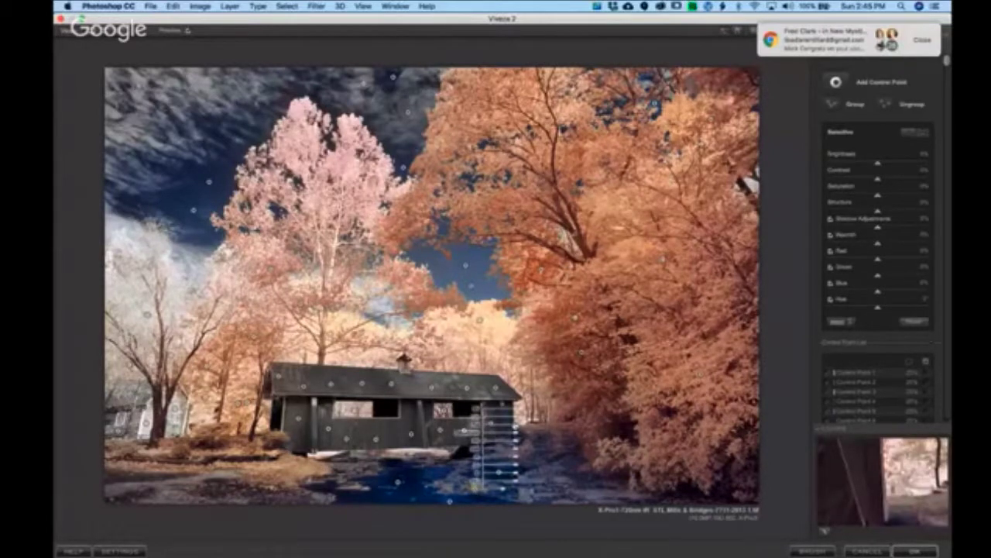
pyautogui.moveTo(518, 430); pyautogui.dragTo(469, 427)
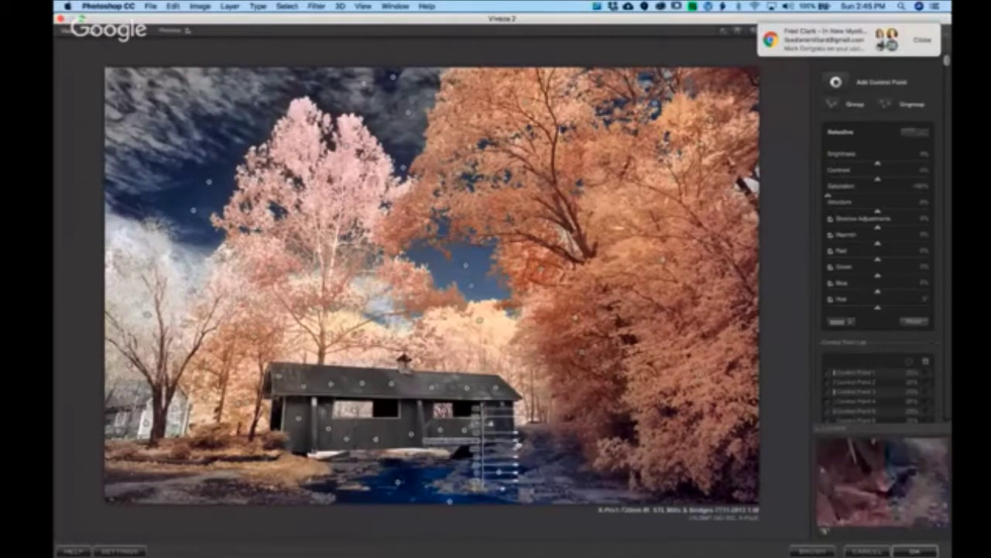
pyautogui.moveTo(517, 439)
pyautogui.mouseDown()
pyautogui.moveTo(531, 438)
pyautogui.moveTo(521, 413)
pyautogui.mouseUp()
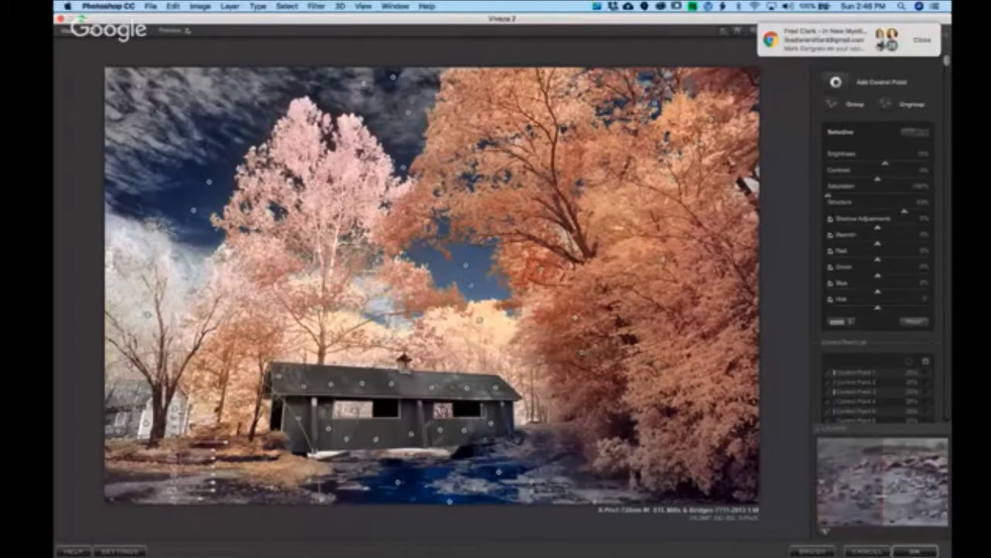
pyautogui.click(372, 463)
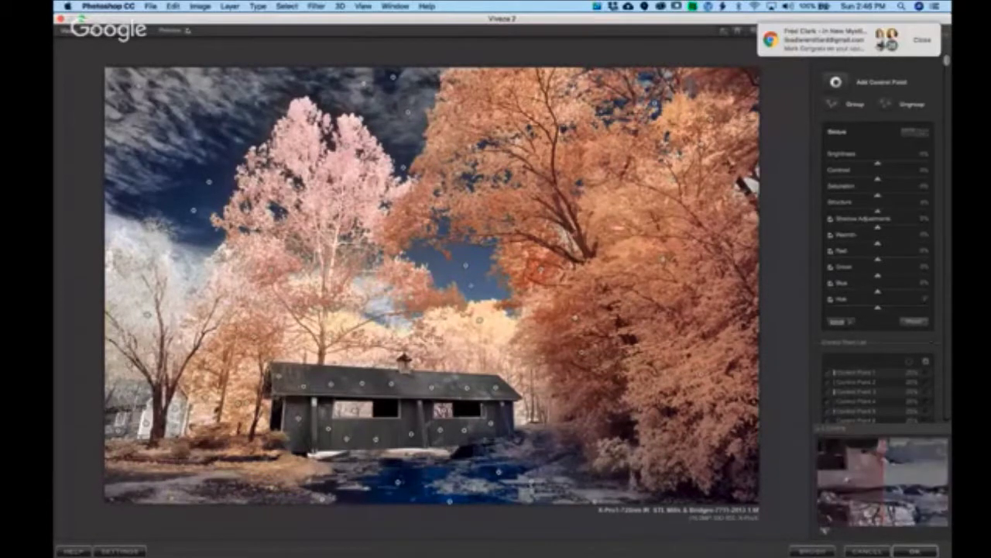
pyautogui.click(835, 83)
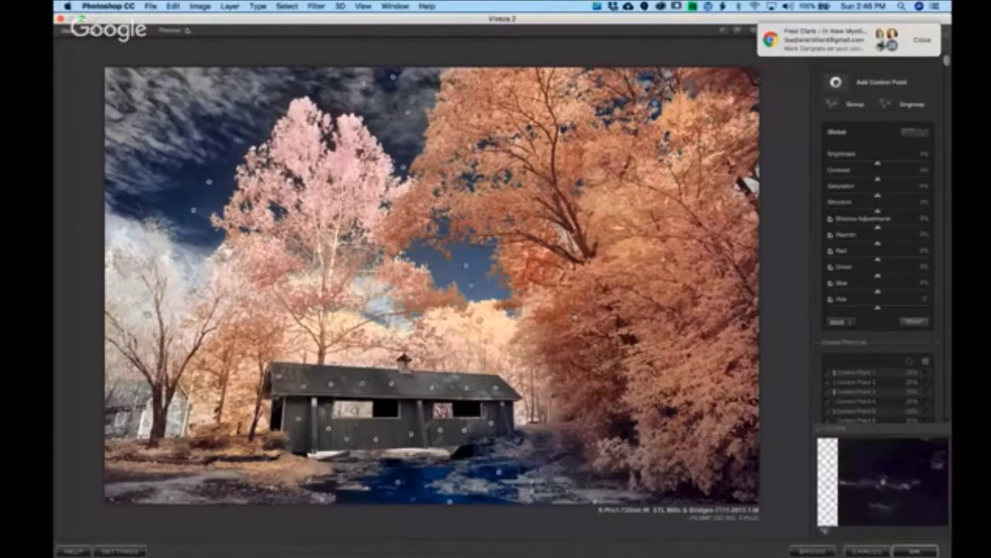
pyautogui.click(285, 467)
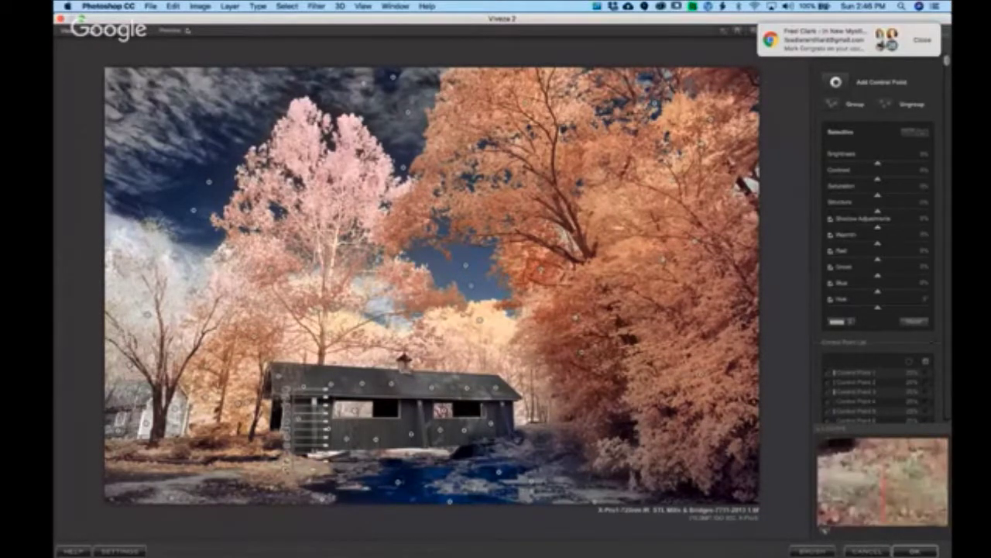
pyautogui.click(260, 466)
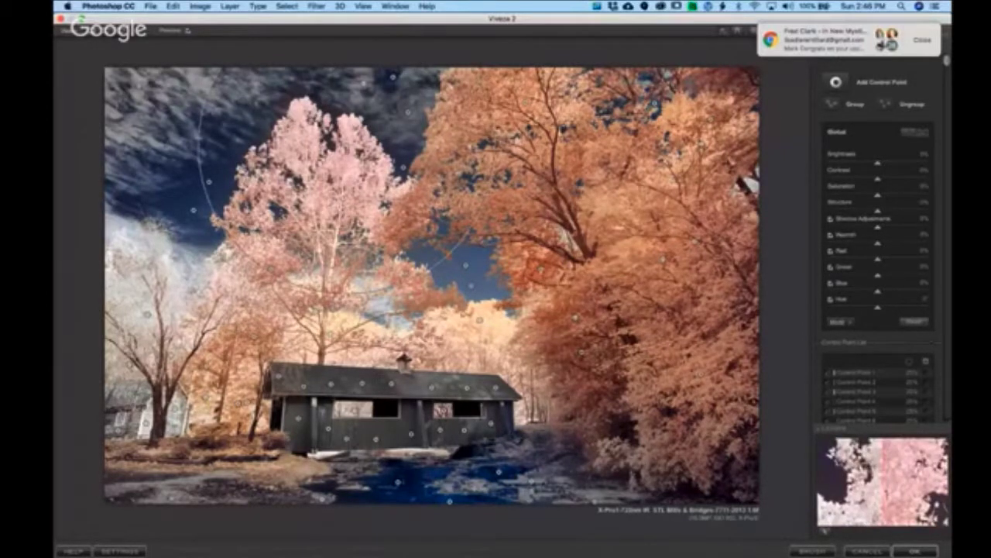
# Duplicate the pink tree's control point and place the copy on the bank just right of the bridge.
pyautogui.click(350, 153)
pyautogui.click(298, 418)
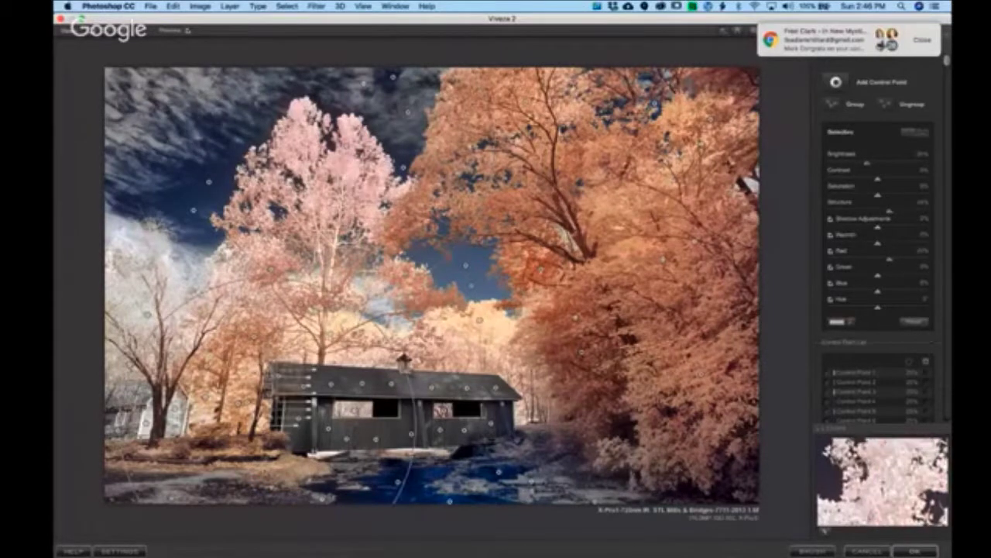
pyautogui.moveTo(270, 429); pyautogui.dragTo(293, 452)
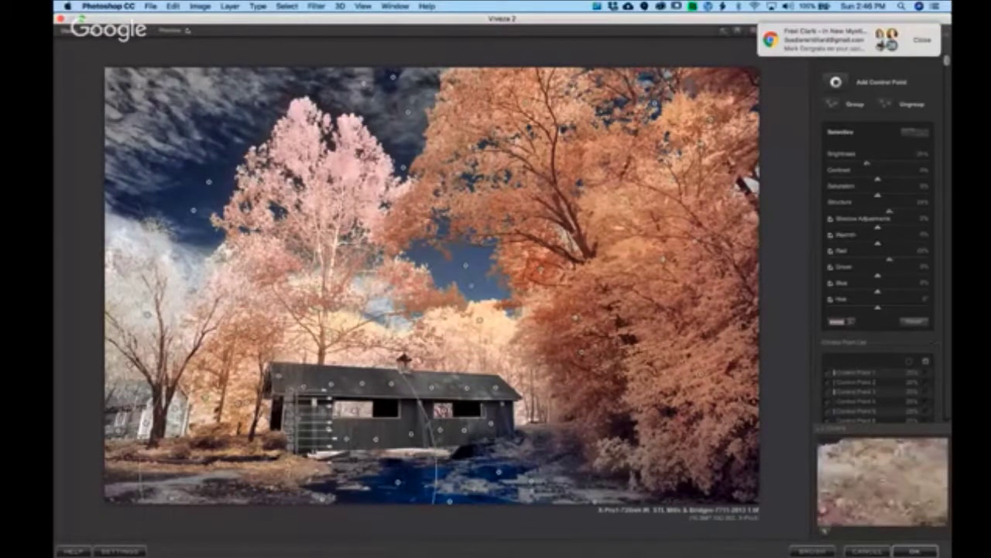
pyautogui.click(455, 447)
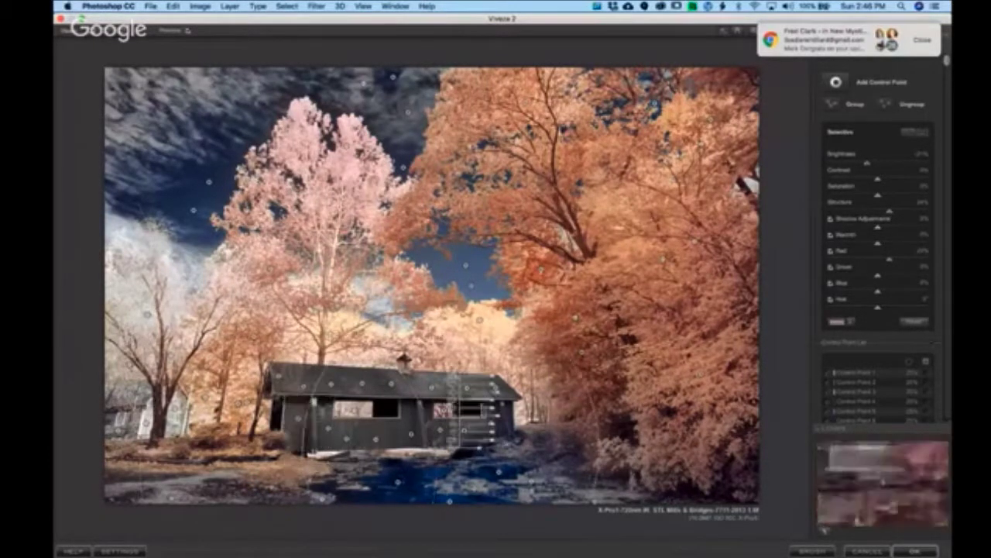
pyautogui.moveTo(456, 447); pyautogui.dragTo(531, 442)
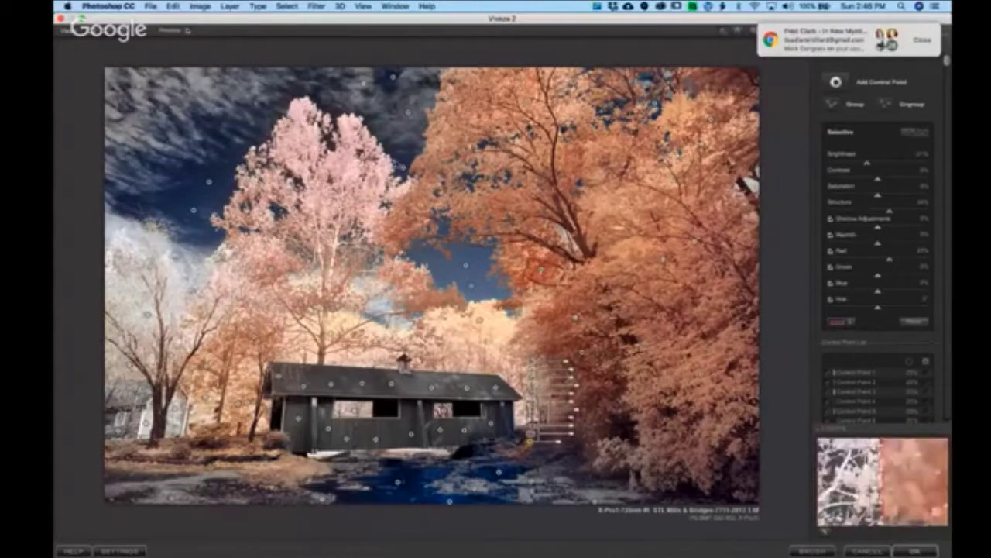
# Raise the brightness of the desaturated cloud control point between the pink and orange trees to about 34%.
pyautogui.click(409, 113)
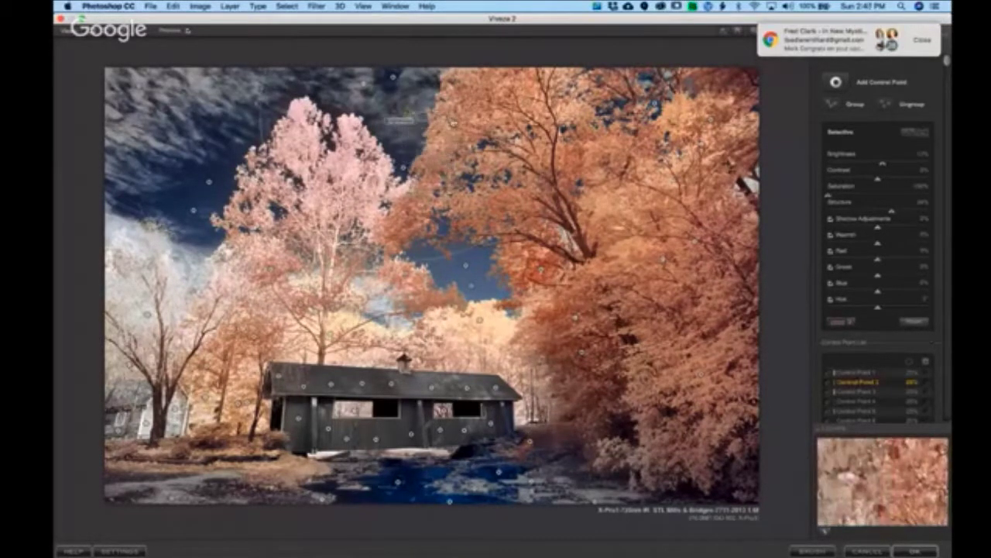
pyautogui.moveTo(411, 121); pyautogui.dragTo(461, 124)
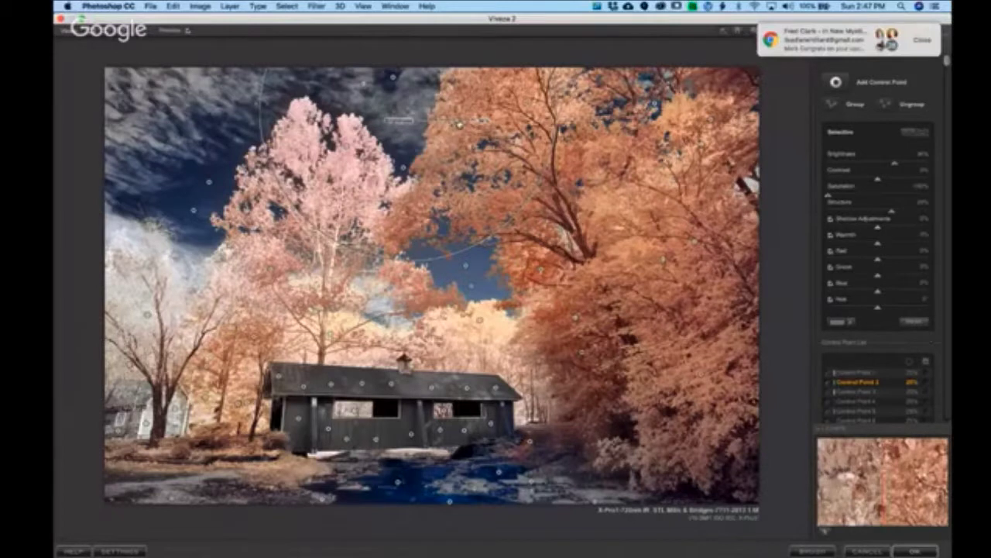
pyautogui.moveTo(460, 125); pyautogui.dragTo(459, 125)
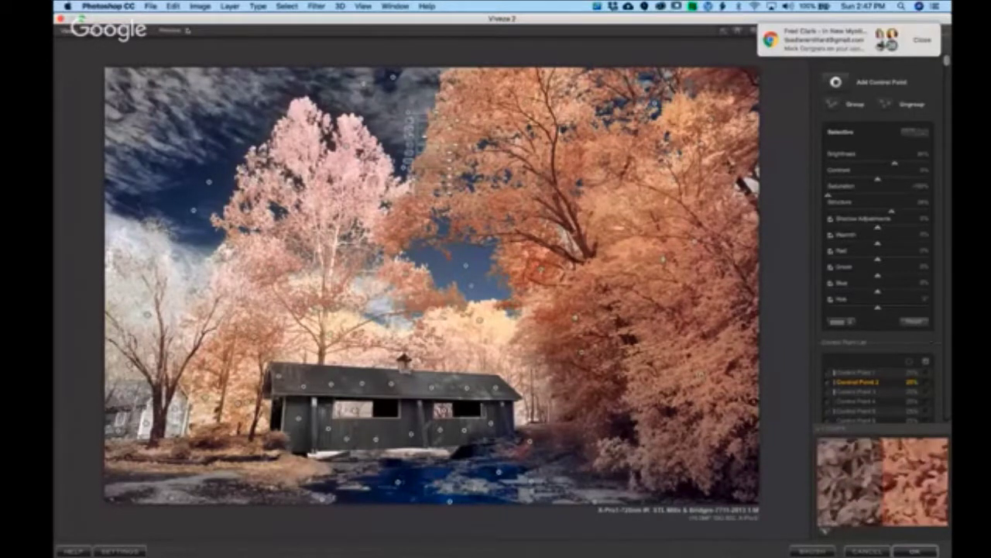
# Duplicate the orange tree's control point onto the low foliage at the water's edge.
pyautogui.click(611, 457)
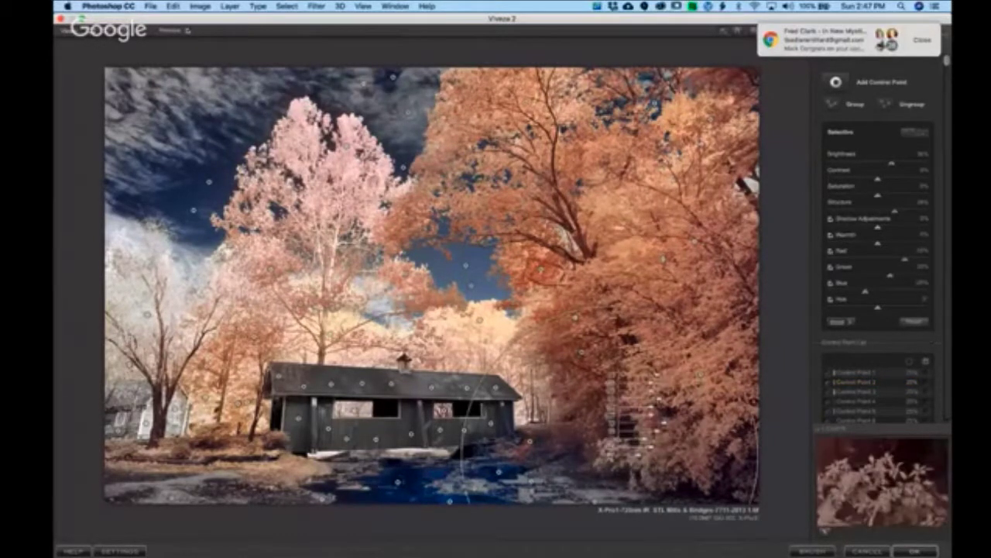
pyautogui.moveTo(612, 457); pyautogui.dragTo(617, 453)
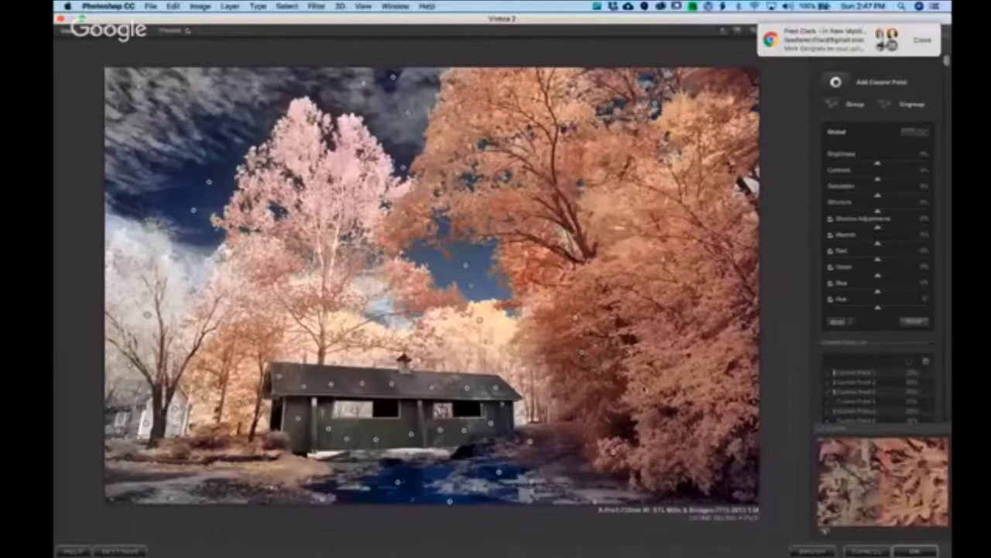
pyautogui.click(839, 84)
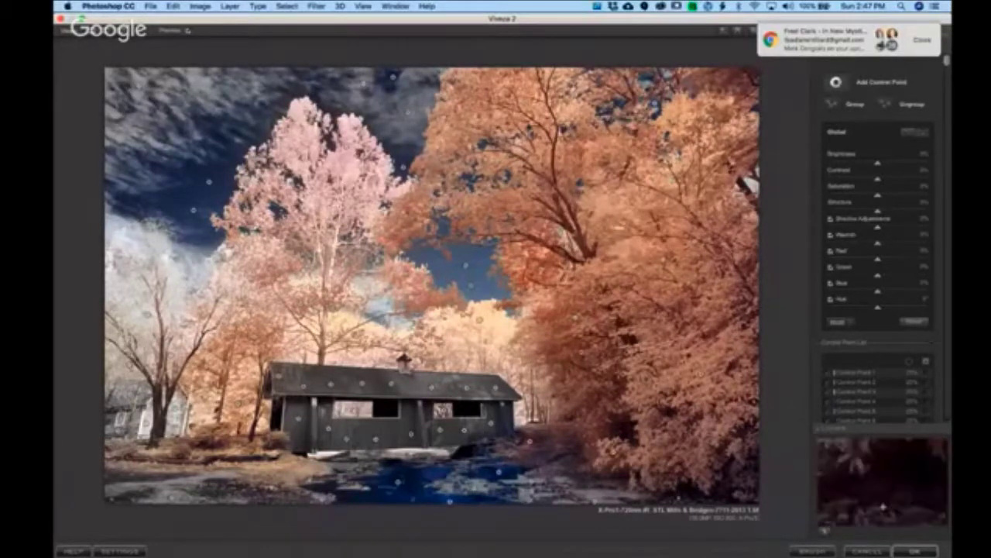
pyautogui.click(645, 423)
pyautogui.moveTo(682, 502); pyautogui.dragTo(593, 479)
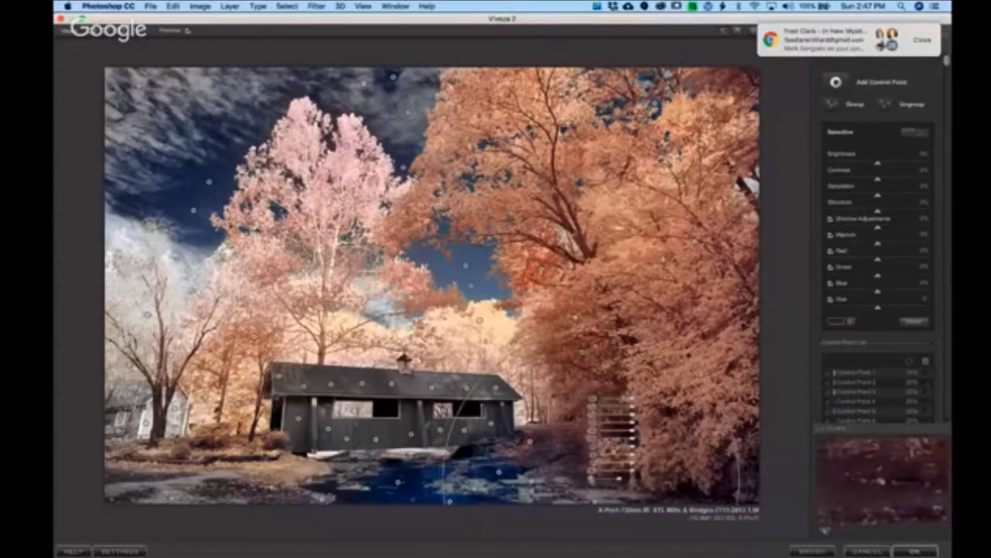
pyautogui.press('Delete')
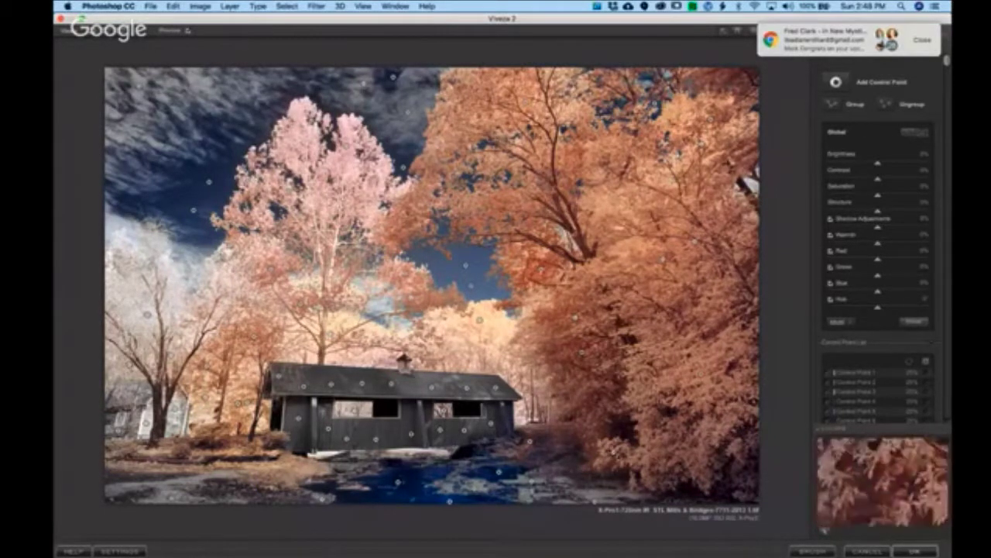
# Set the control point in the sky gap between the trees to saturation about 32% and brightness about -19%.
pyautogui.click(616, 449)
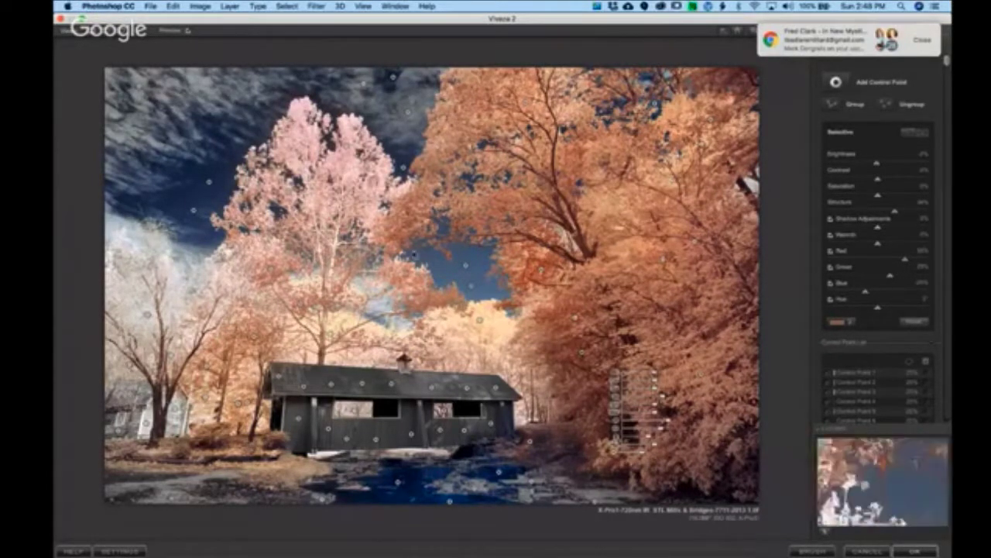
pyautogui.click(472, 288)
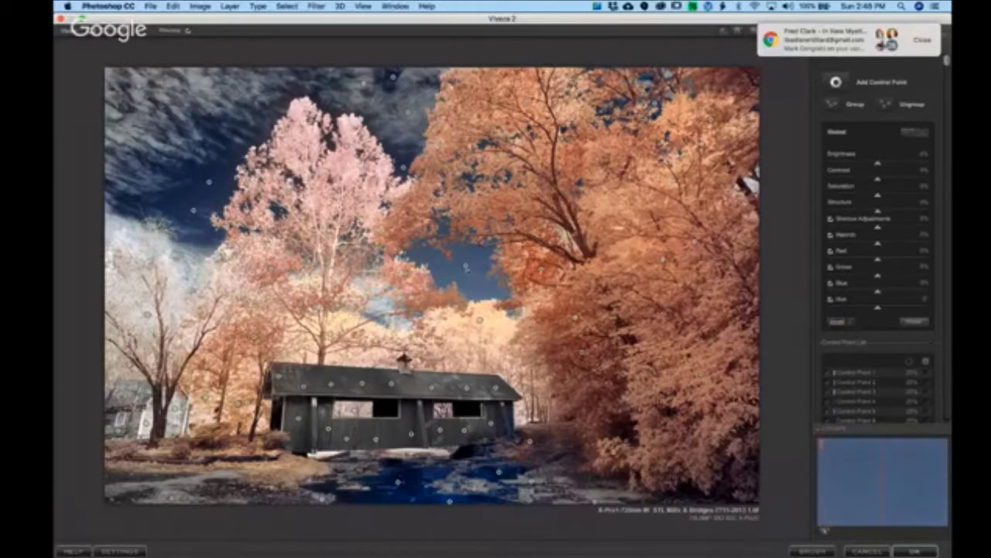
pyautogui.click(466, 268)
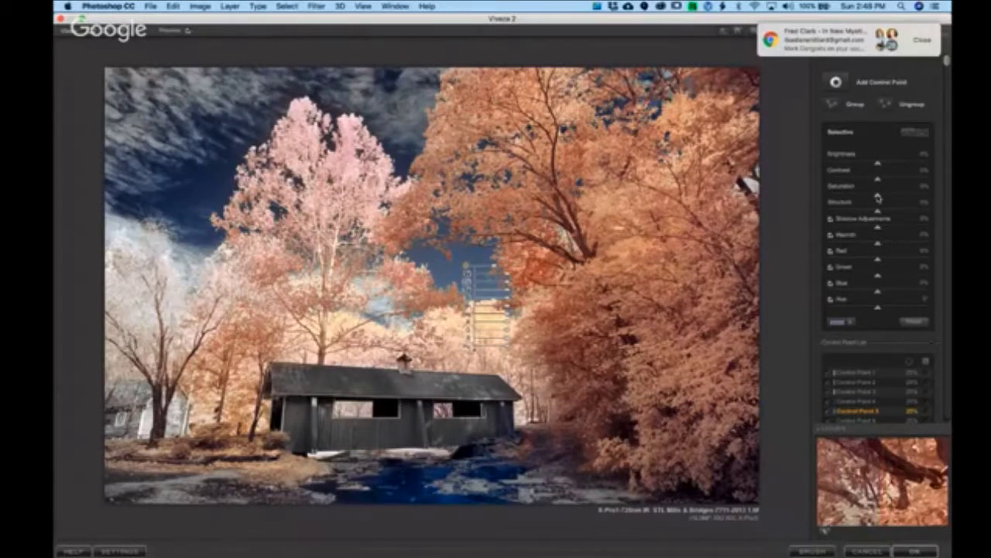
pyautogui.moveTo(878, 197)
pyautogui.mouseDown()
pyautogui.moveTo(912, 198)
pyautogui.moveTo(893, 198)
pyautogui.mouseUp()
pyautogui.moveTo(877, 165); pyautogui.dragTo(868, 165)
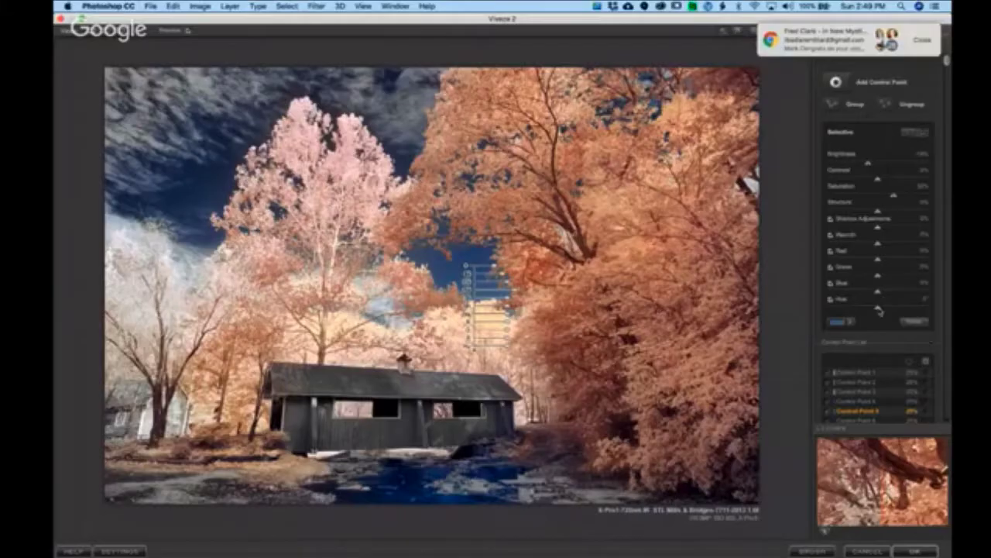
# Fine-tune the hue and blue of the sky-gap control point, apply the Viveza 2 adjustments and collapse the FalseColour layer group.
pyautogui.moveTo(879, 310)
pyautogui.mouseDown()
pyautogui.moveTo(858, 309)
pyautogui.moveTo(880, 314)
pyautogui.mouseUp()
pyautogui.moveTo(879, 295)
pyautogui.mouseDown()
pyautogui.moveTo(913, 295)
pyautogui.moveTo(865, 298)
pyautogui.moveTo(880, 294)
pyautogui.mouseUp()
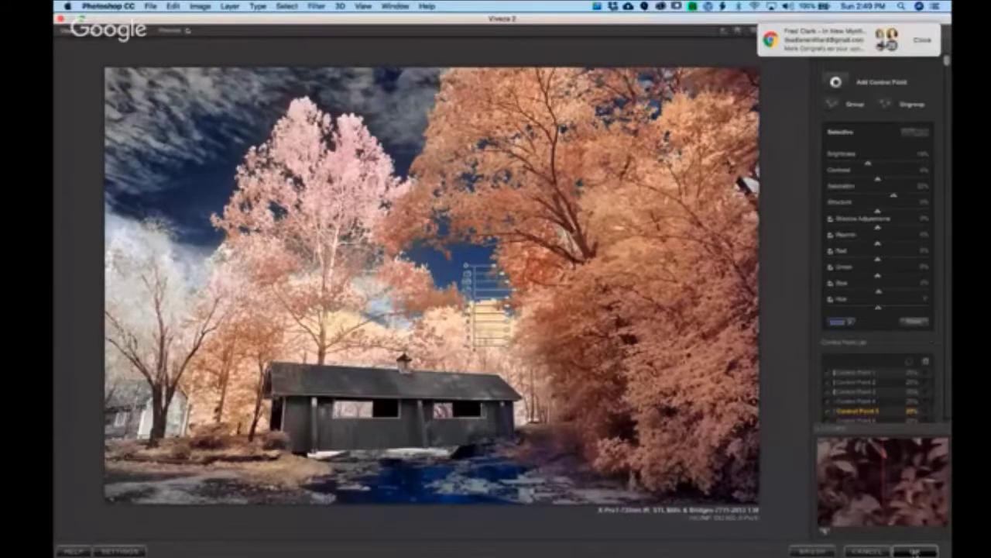
pyautogui.click(914, 551)
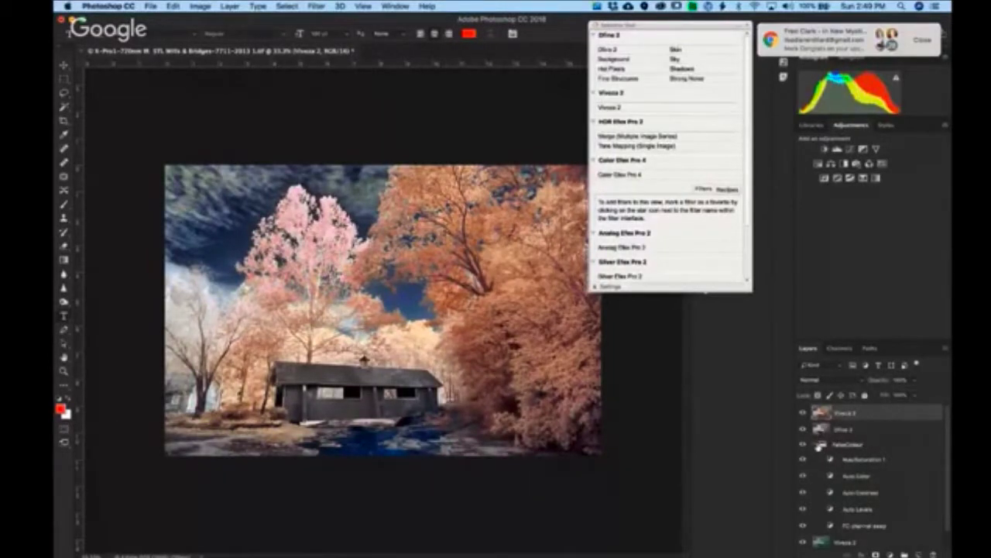
pyautogui.click(816, 445)
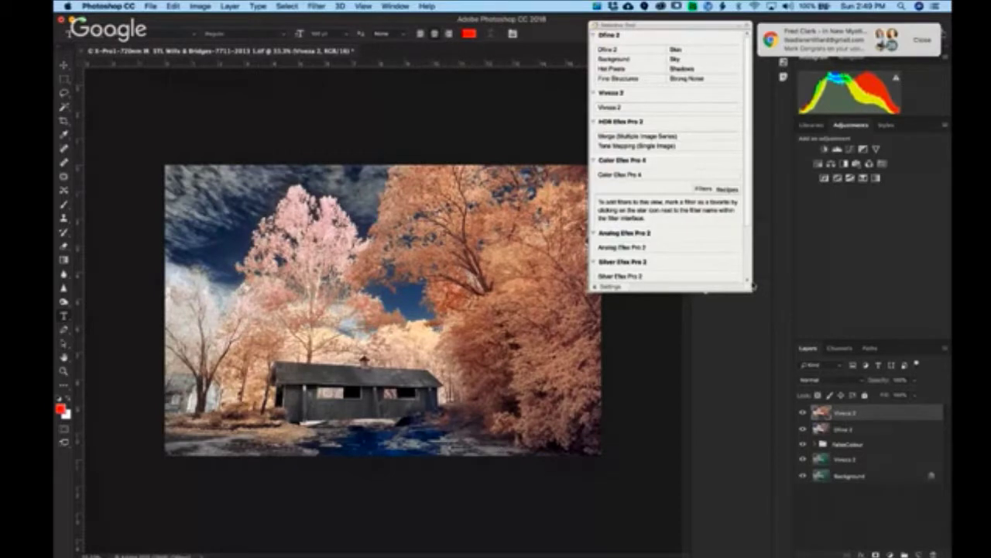
# Open the image in Color Efex Pro 4 and adjust the highlights and midtones of the Tonal Contrast filter.
pyautogui.click(626, 177)
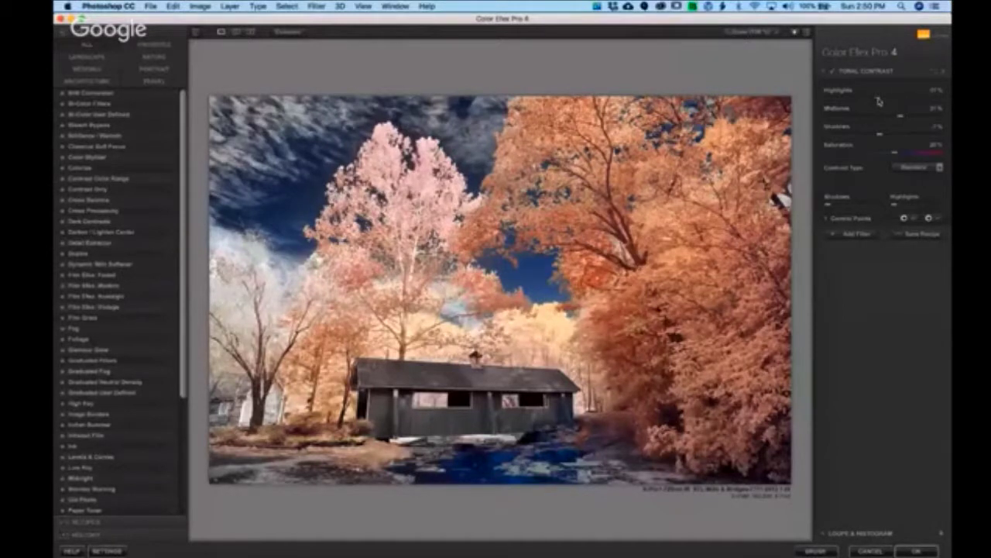
pyautogui.moveTo(879, 100); pyautogui.dragTo(950, 104)
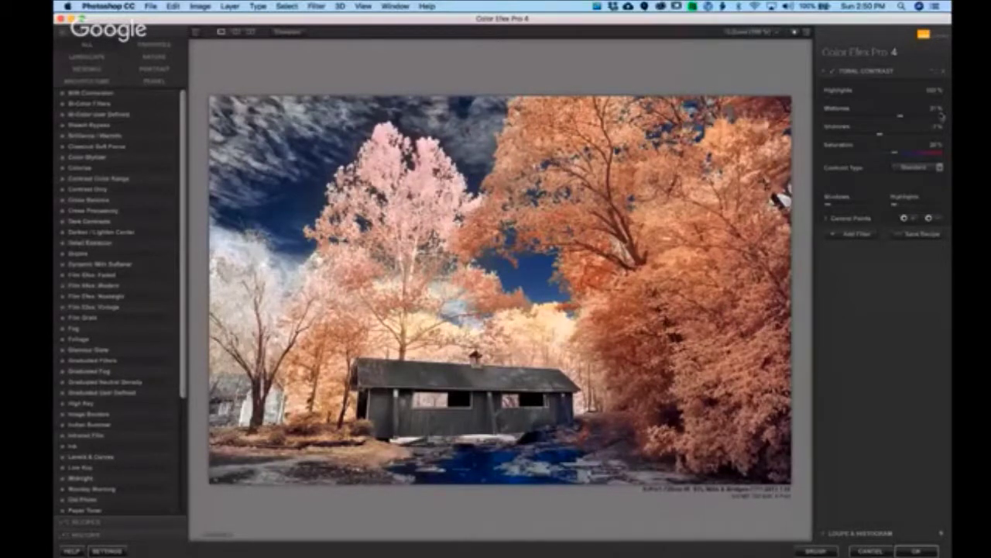
pyautogui.moveTo(942, 116); pyautogui.dragTo(938, 116)
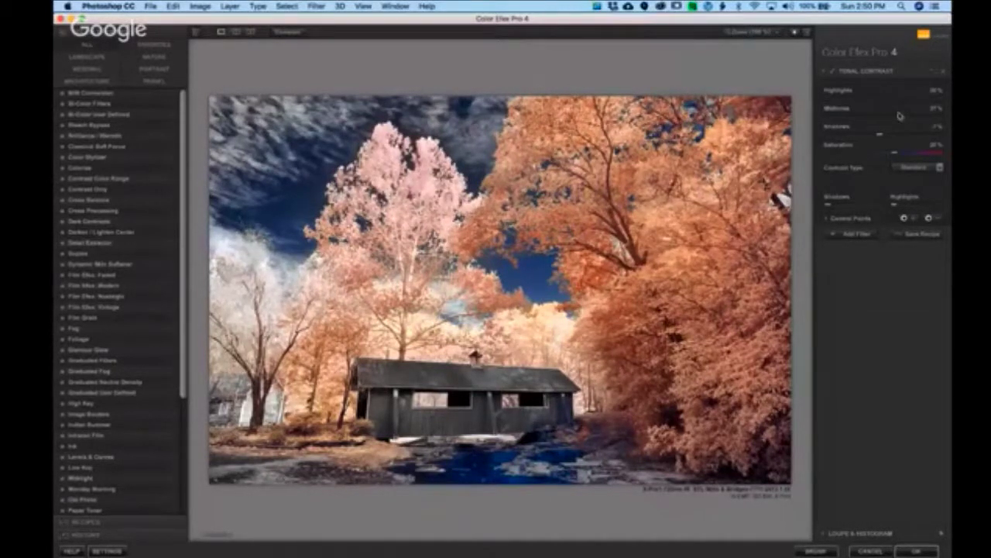
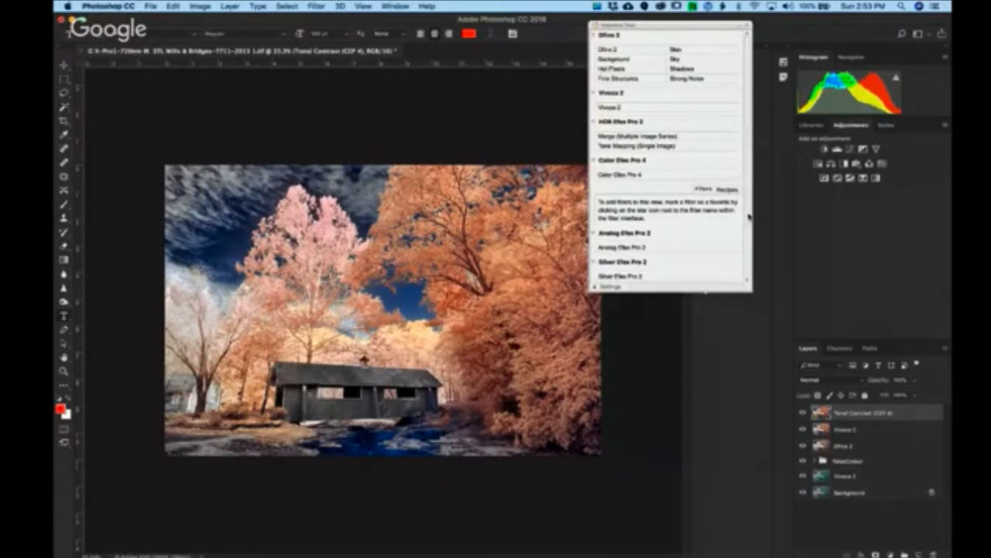
# Open the tonal-contrast result in Silver Efex Pro 2 and try the High Structure (harsh) and High Structure (smooth) presets.
pyautogui.scroll(-3, 747, 232)
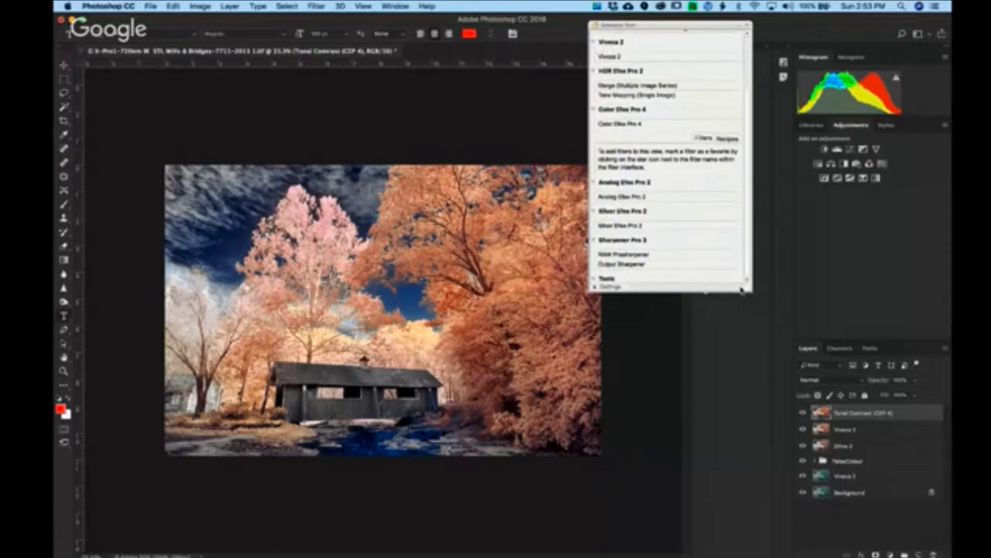
pyautogui.click(632, 226)
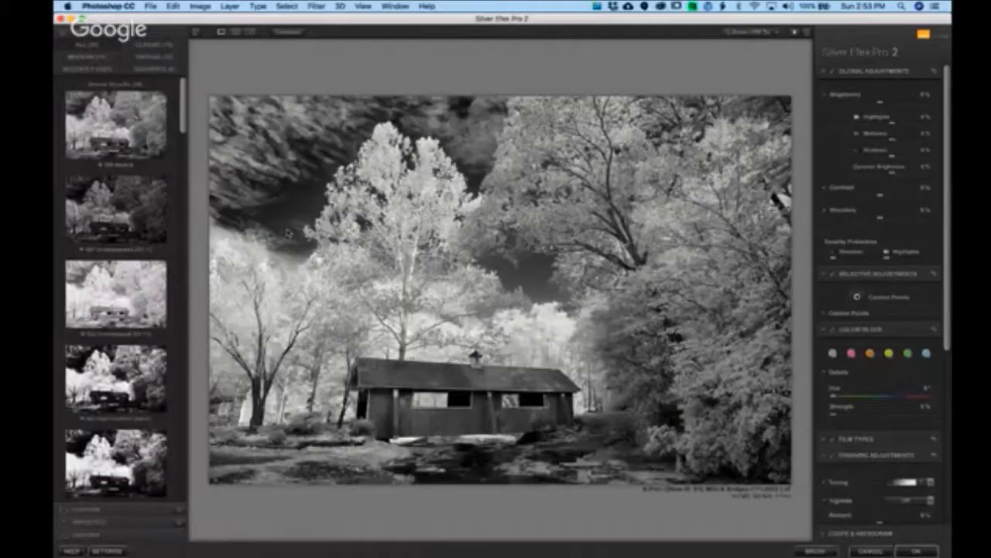
pyautogui.scroll(-3, 179, 354)
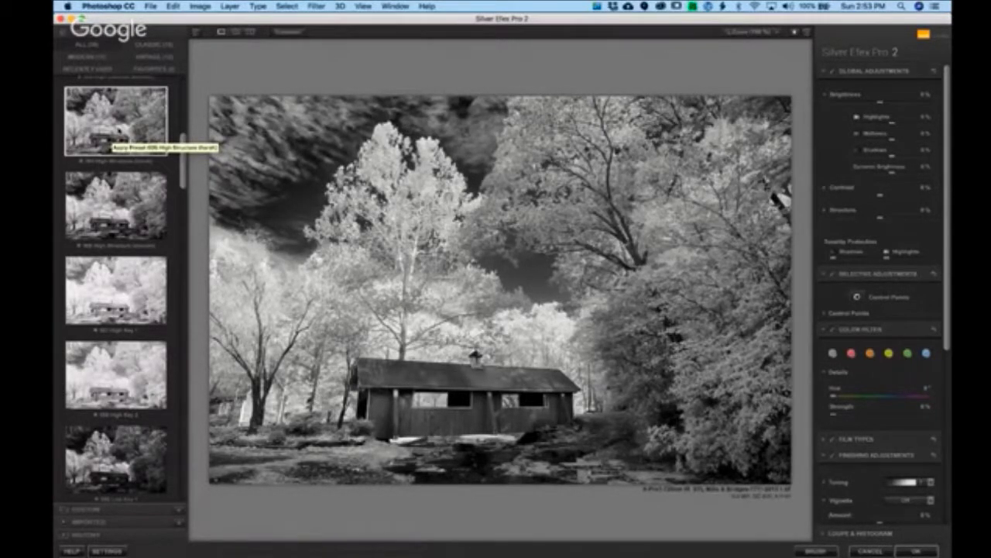
pyautogui.click(112, 139)
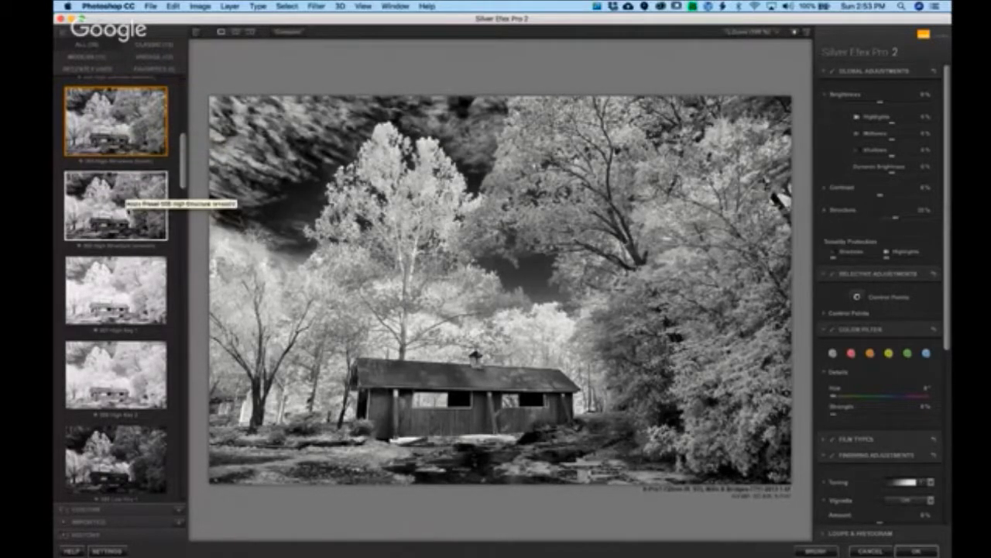
pyautogui.click(126, 203)
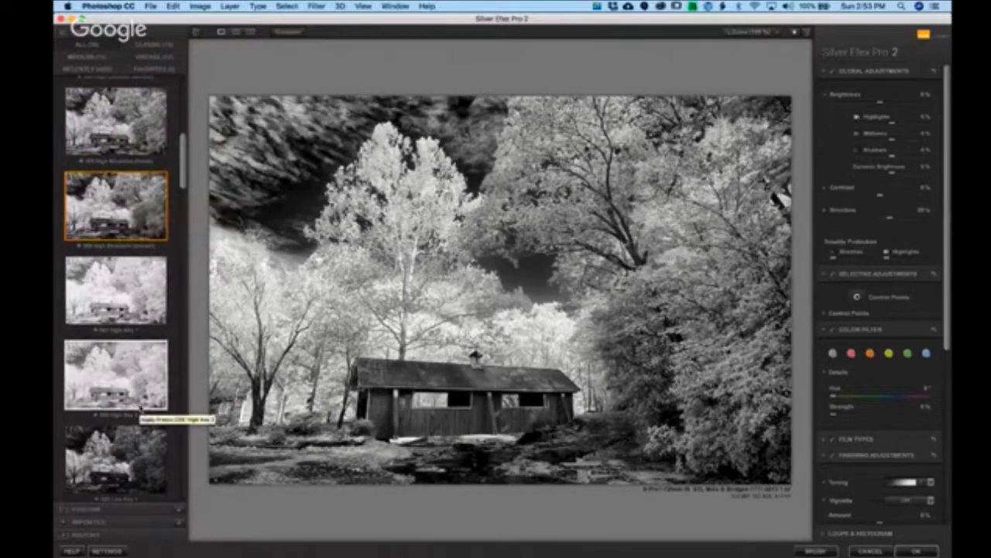
# Try the Grad ND (EV -1), Full Dynamic harsh and smooth, Full Spectrum, Full Spectrum inverse and Fine Art Process presets.
pyautogui.scroll(-5, 185, 466)
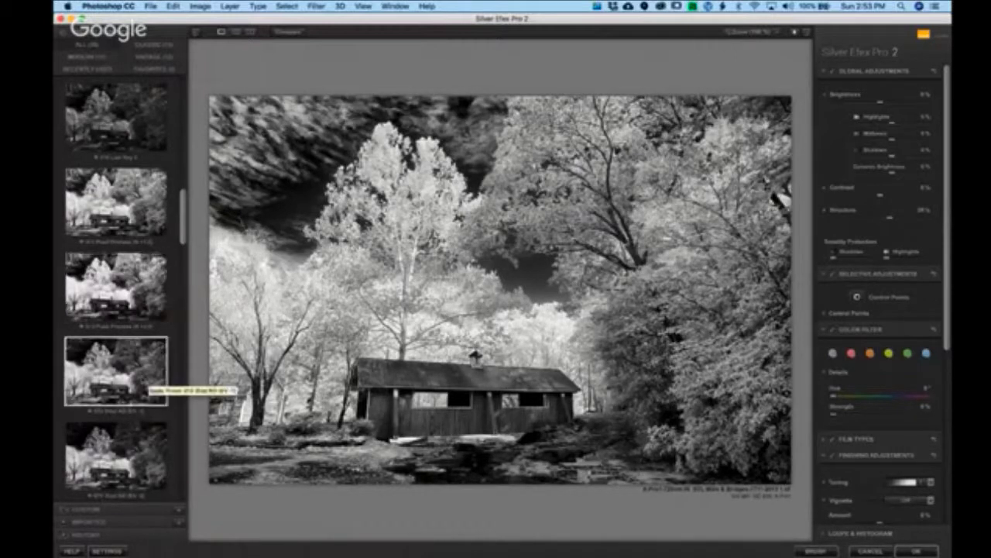
pyautogui.click(139, 383)
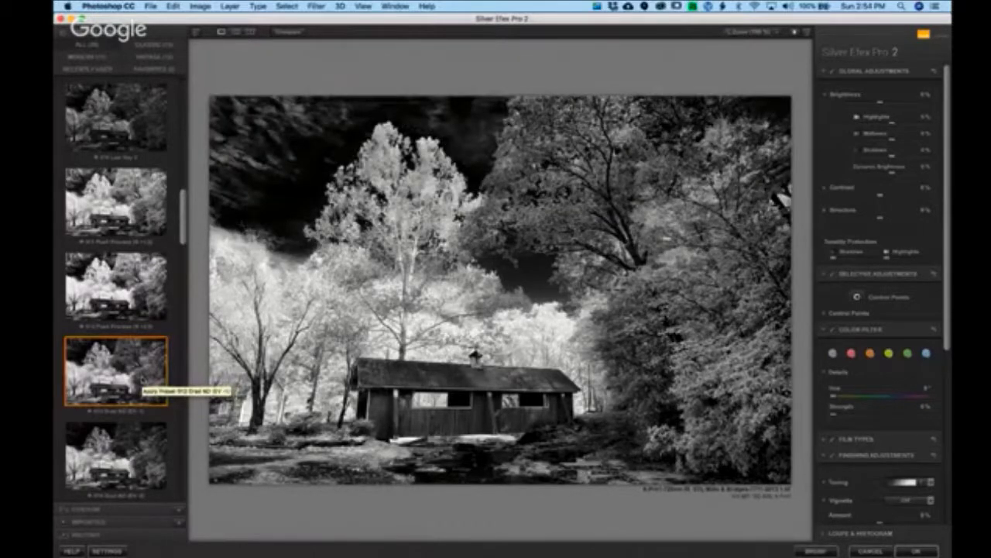
pyautogui.scroll(-5, 142, 391)
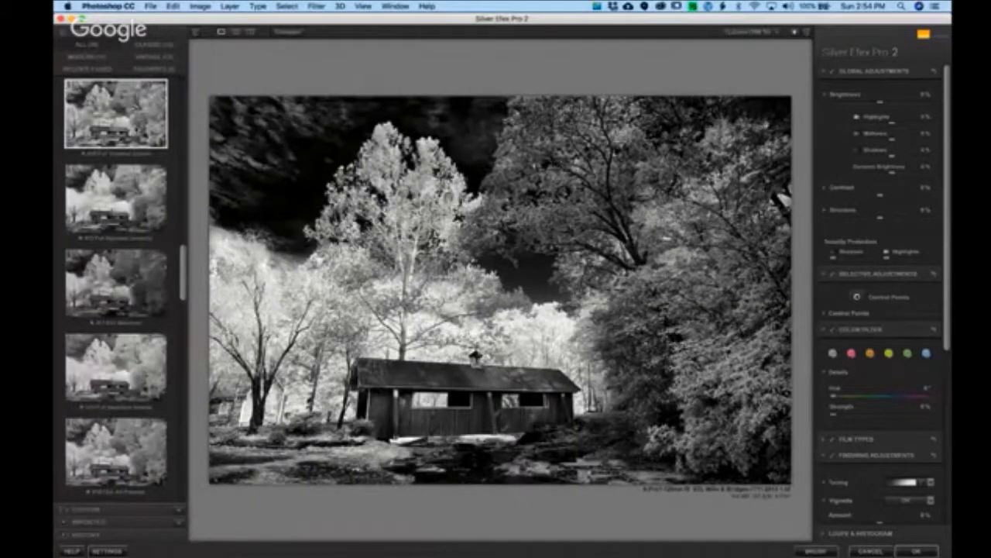
pyautogui.click(116, 114)
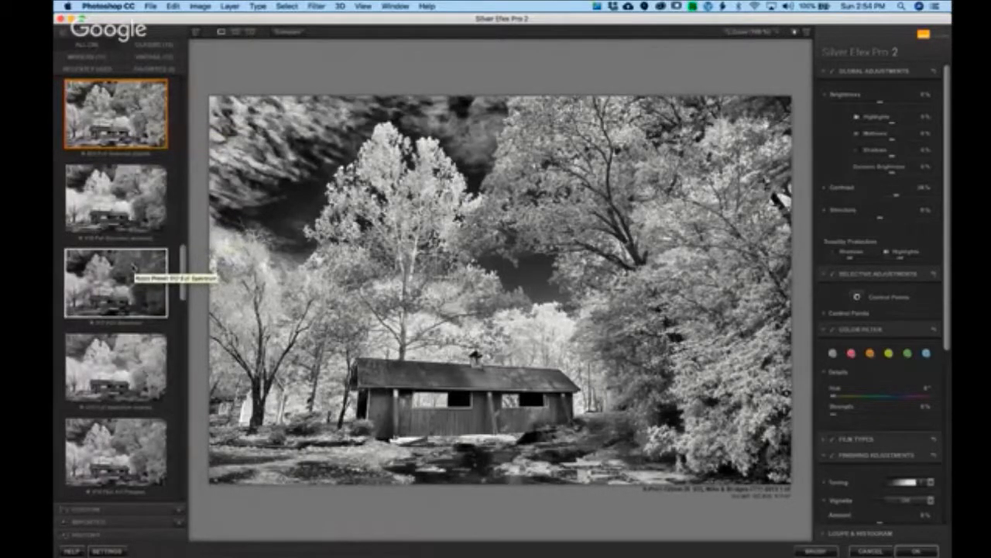
pyautogui.click(133, 231)
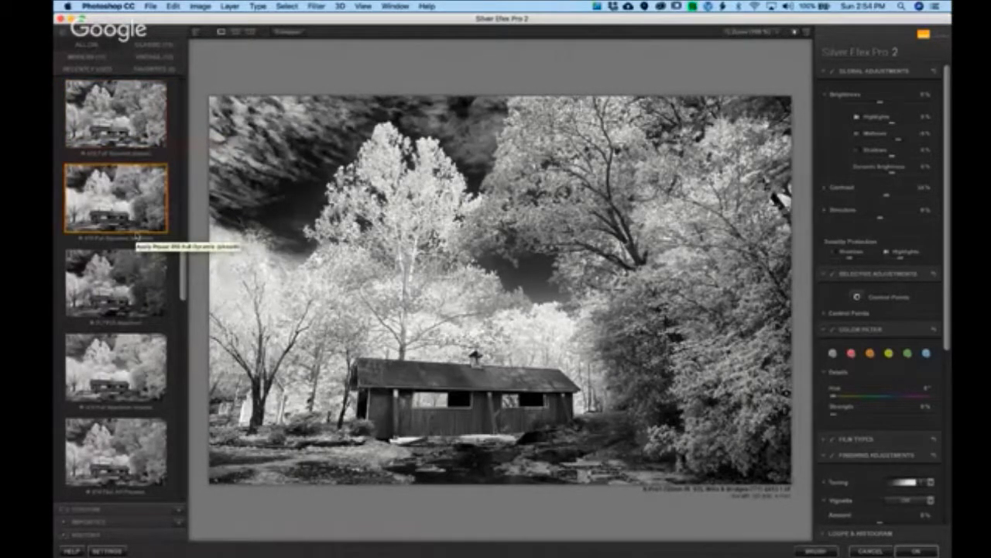
pyautogui.click(133, 288)
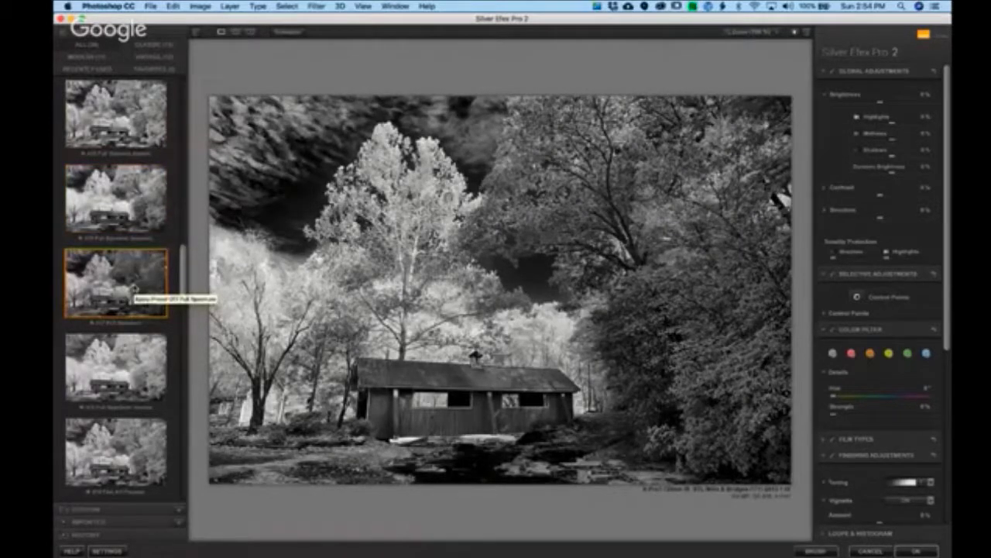
pyautogui.click(126, 377)
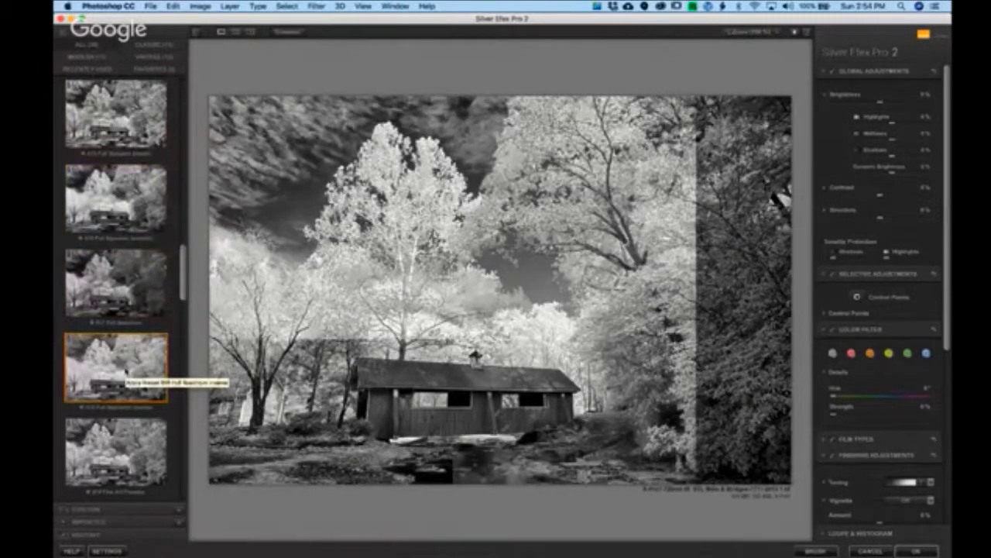
pyautogui.click(130, 455)
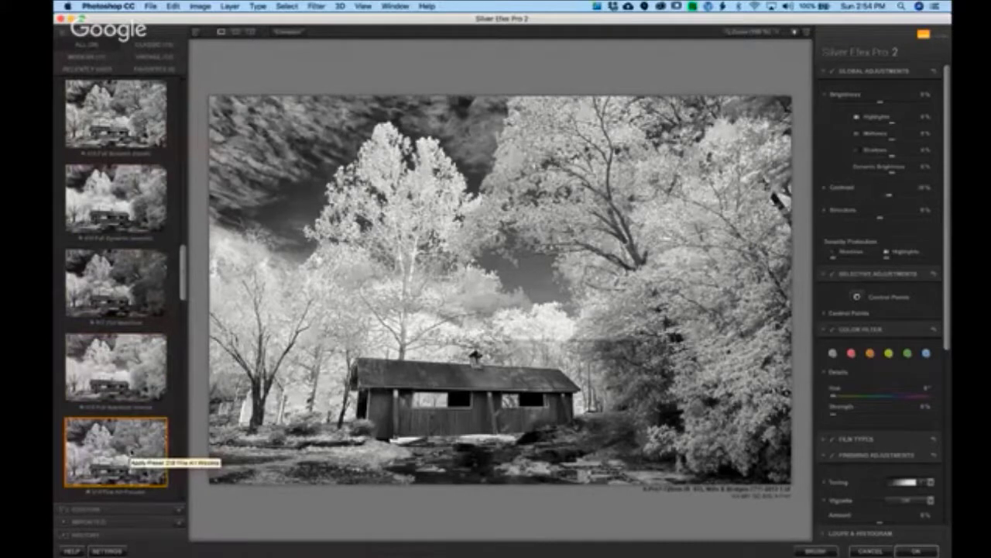
# Try the High Structure (harsh) preset again and return the image to the Neutral preset.
pyautogui.moveTo(183, 272); pyautogui.dragTo(194, 131)
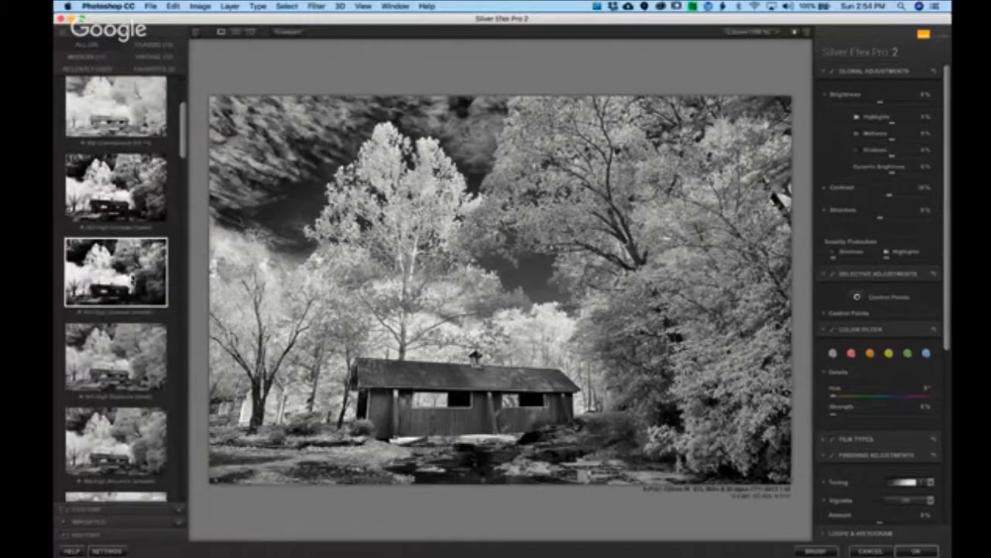
pyautogui.click(129, 343)
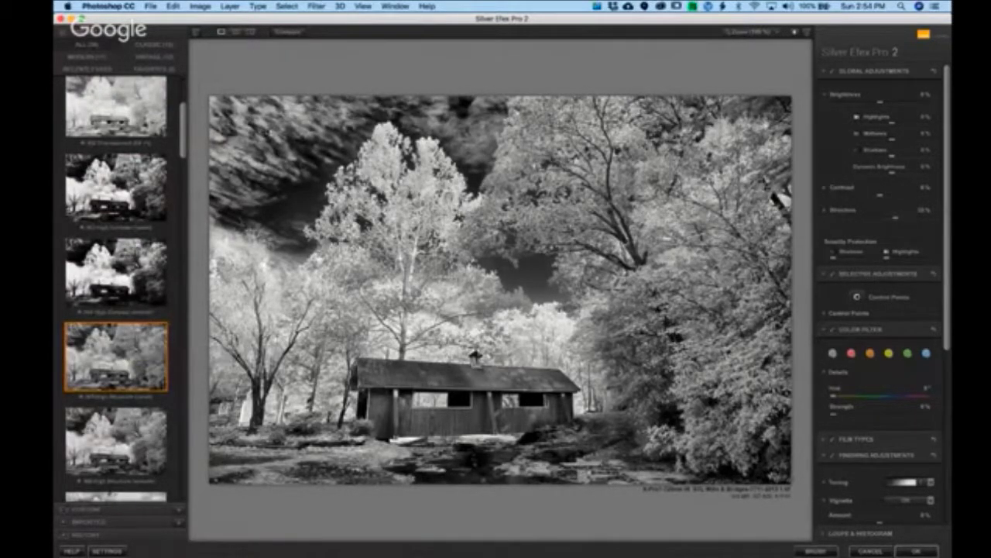
pyautogui.scroll(5, 117, 232)
pyautogui.click(119, 121)
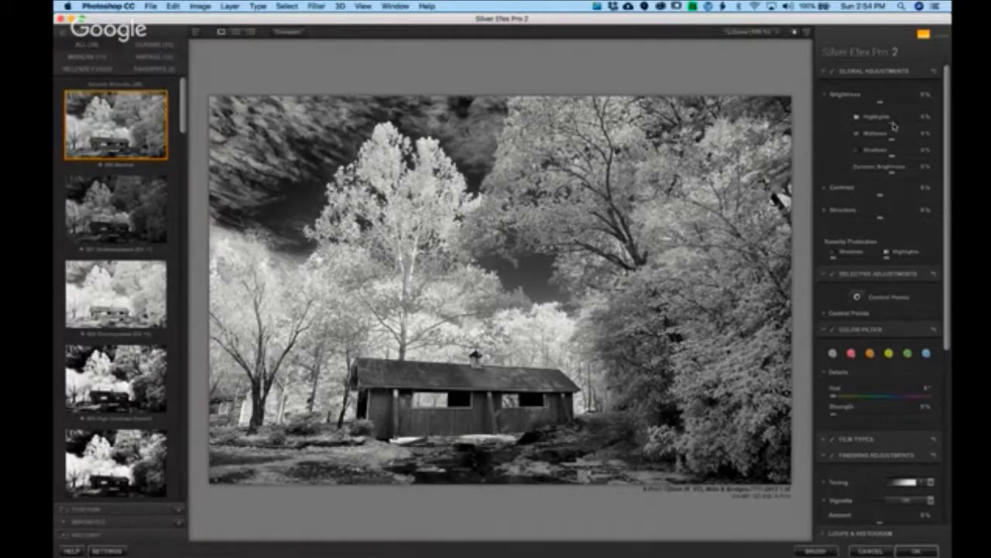
# Raise the highlights brightness of the Neutral conversion and lower its shadows slightly.
pyautogui.moveTo(893, 126); pyautogui.dragTo(888, 148)
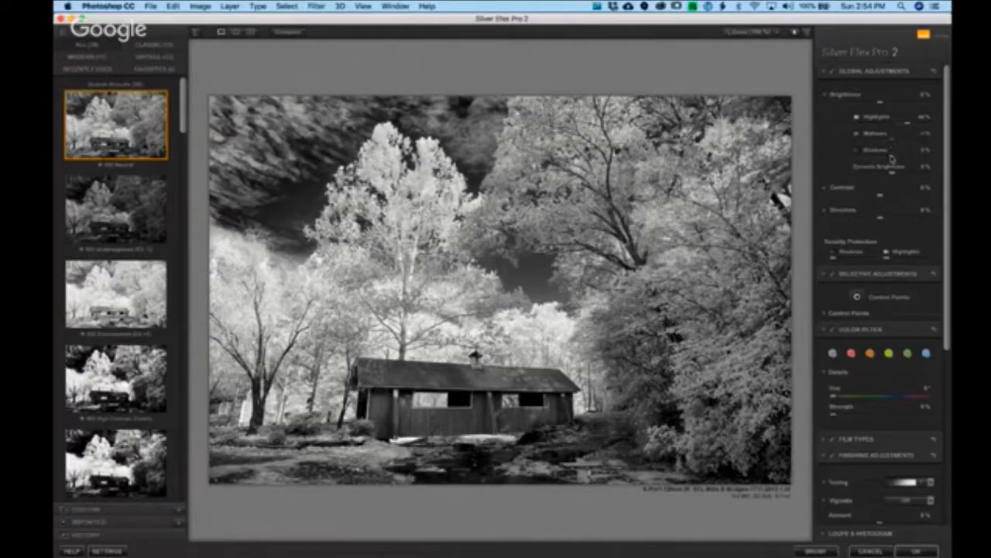
pyautogui.moveTo(891, 157)
pyautogui.mouseDown()
pyautogui.moveTo(865, 159)
pyautogui.moveTo(888, 162)
pyautogui.mouseUp()
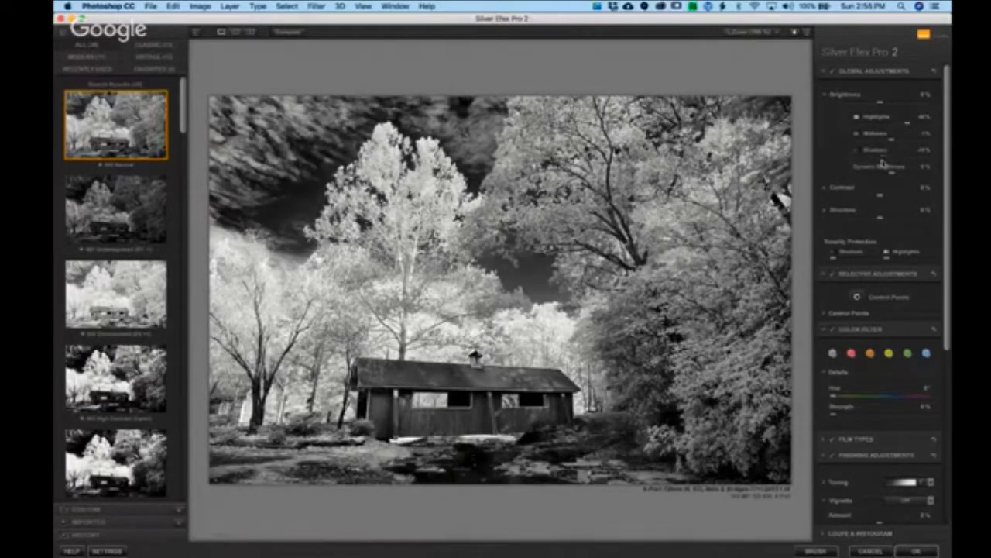
pyautogui.moveTo(880, 161); pyautogui.dragTo(895, 164)
pyautogui.moveTo(893, 159); pyautogui.dragTo(888, 159)
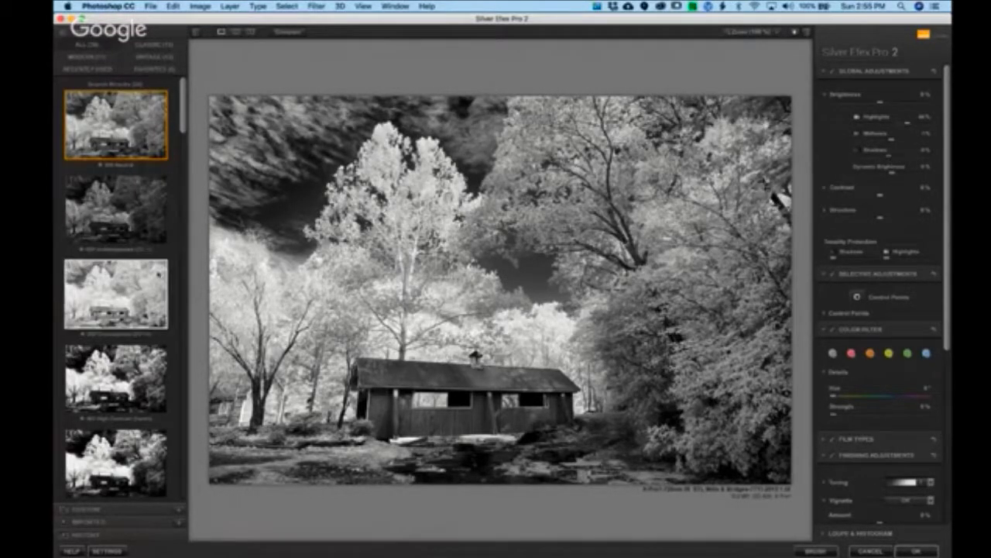
# Use the High Structure (harsh) preset for the black-and-white conversion and apply it to the image as a new layer.
pyautogui.scroll(-1, 156, 414)
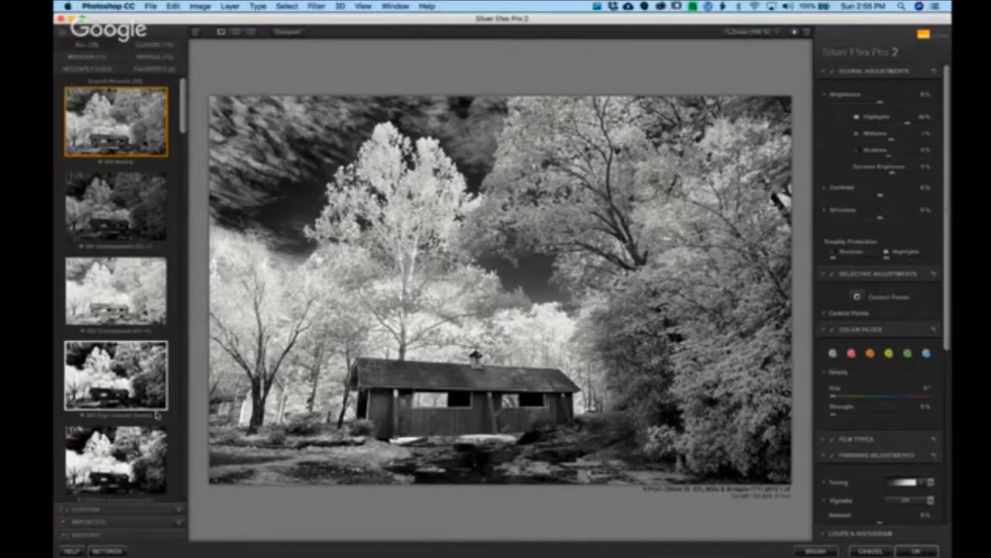
pyautogui.scroll(-5, 157, 414)
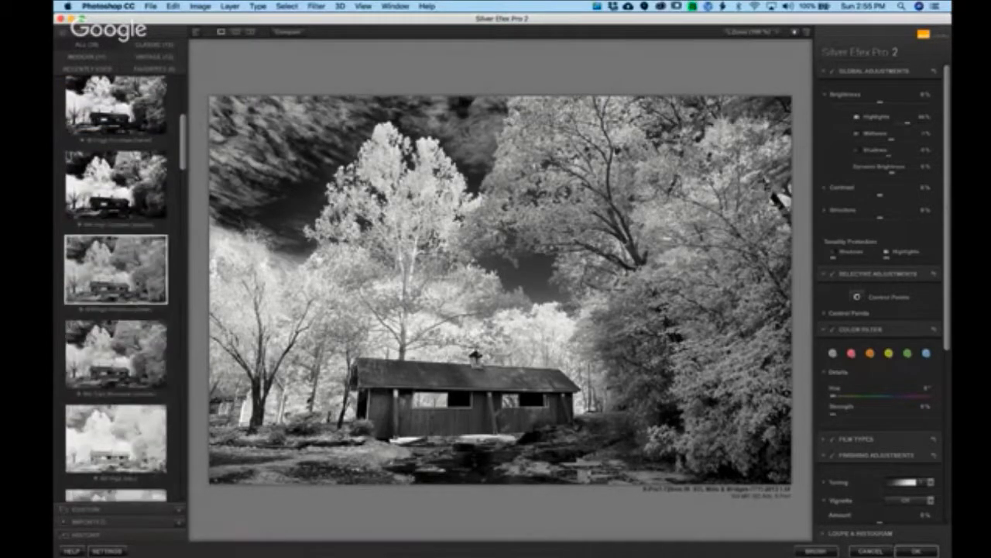
pyautogui.click(117, 269)
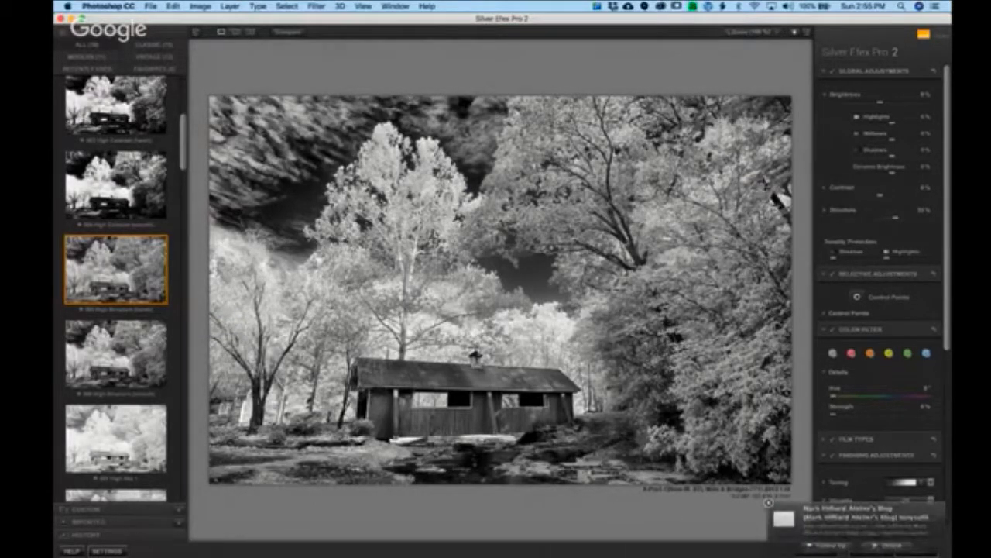
pyautogui.click(768, 502)
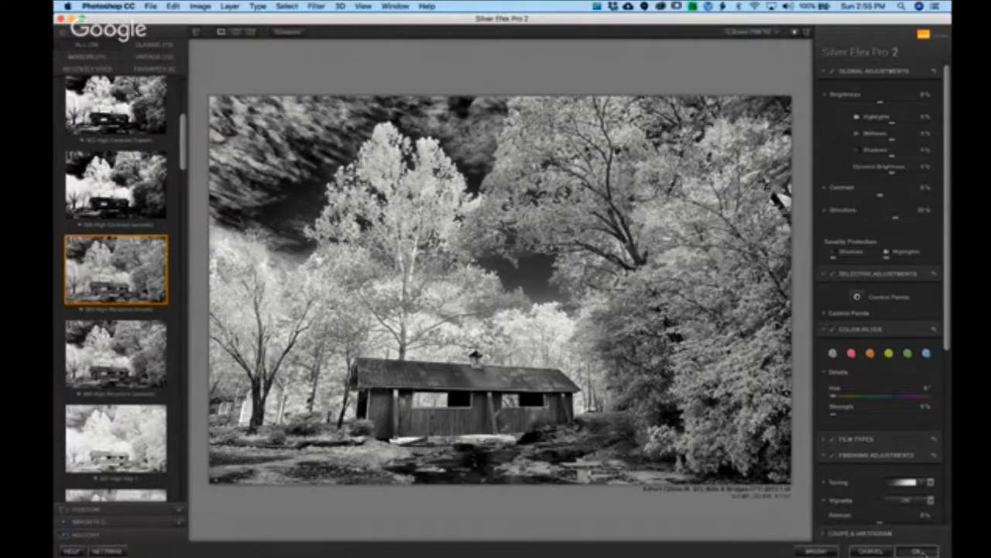
pyautogui.click(918, 550)
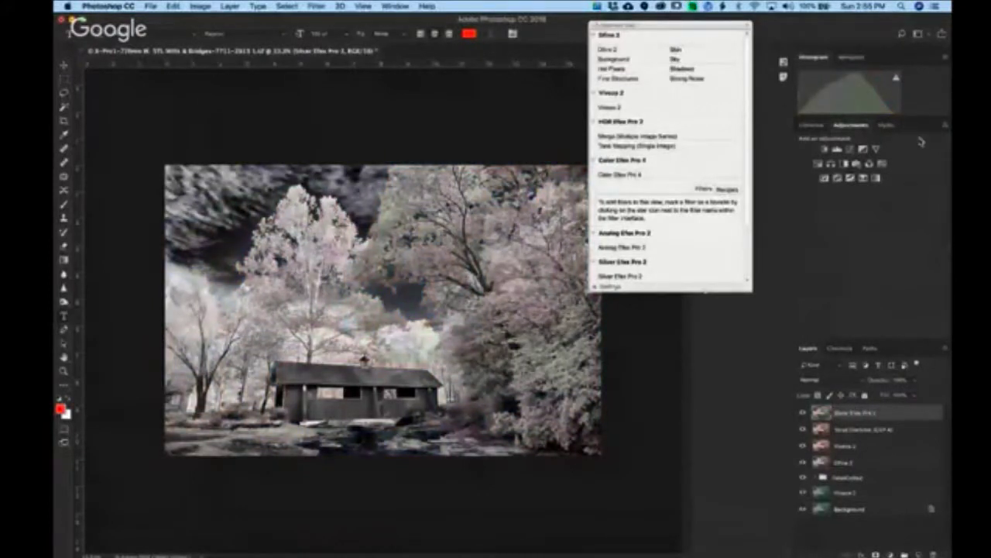
# Collapse the floating filter palette and hide every layer above the Background to view the original infrared photo.
pyautogui.click(739, 30)
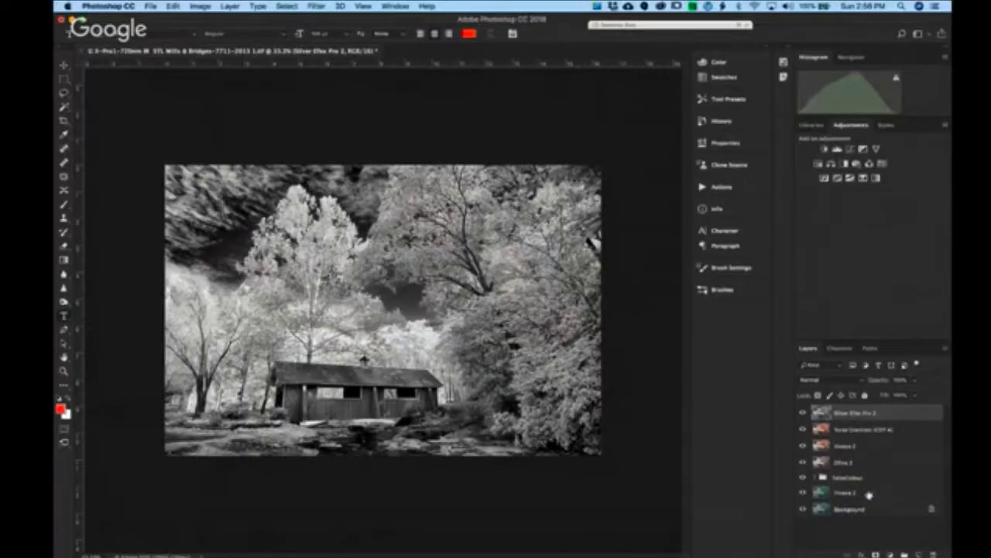
pyautogui.click(805, 413)
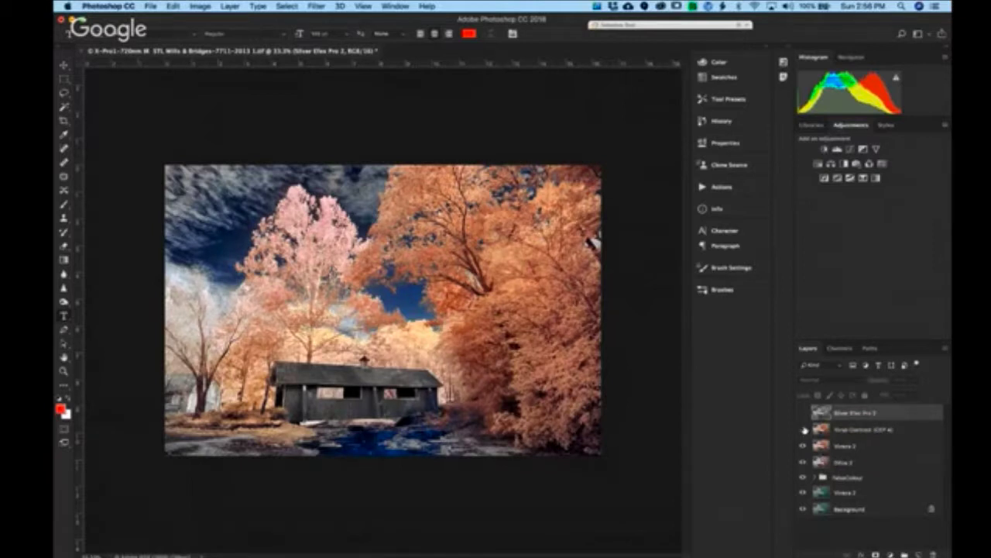
pyautogui.moveTo(804, 429); pyautogui.dragTo(804, 479)
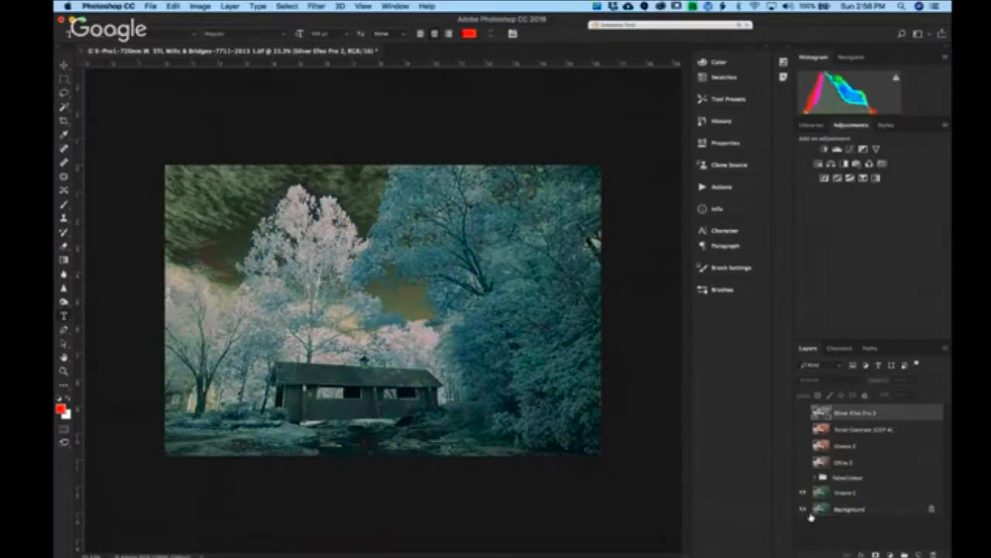
pyautogui.click(804, 496)
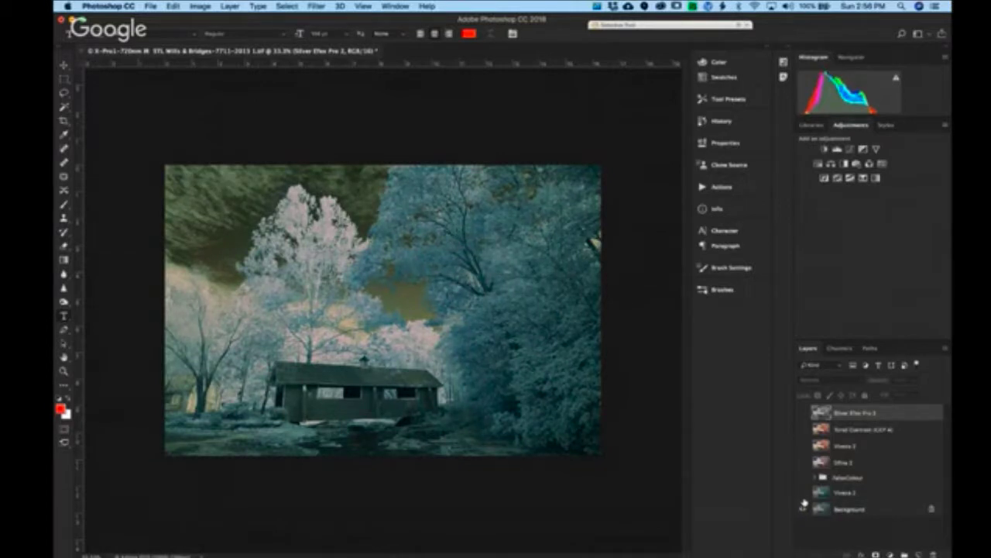
# Show the hidden layers one by one from Viveza 2 up to Silver Efex Pro 2, and toggle the black-and-white layer to compare versions.
pyautogui.click(804, 494)
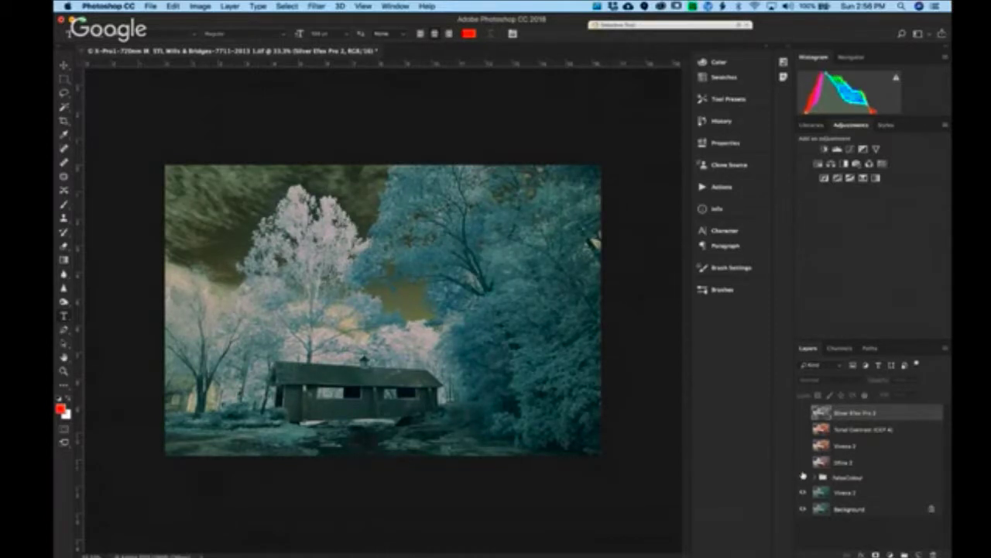
pyautogui.click(803, 477)
pyautogui.click(803, 463)
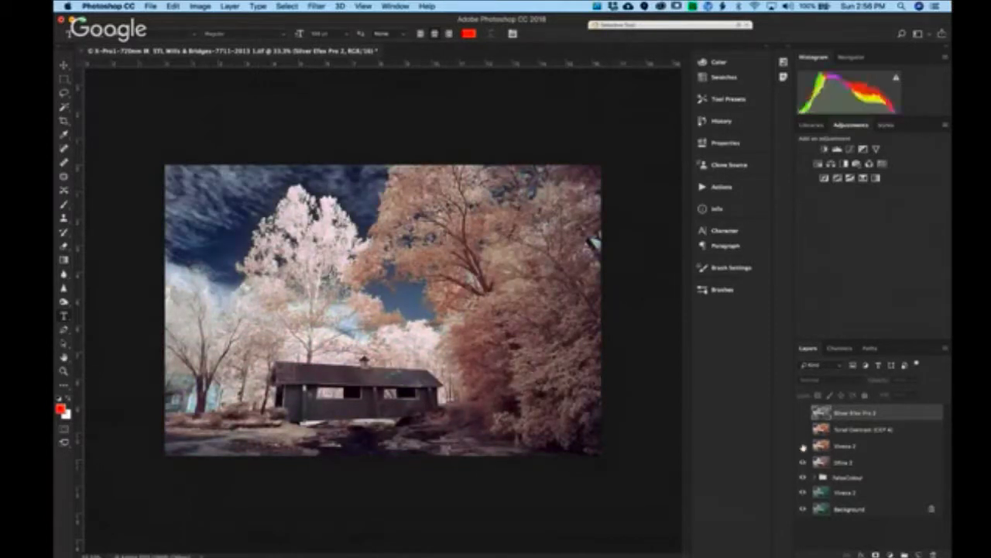
pyautogui.click(803, 446)
pyautogui.click(804, 429)
pyautogui.click(803, 413)
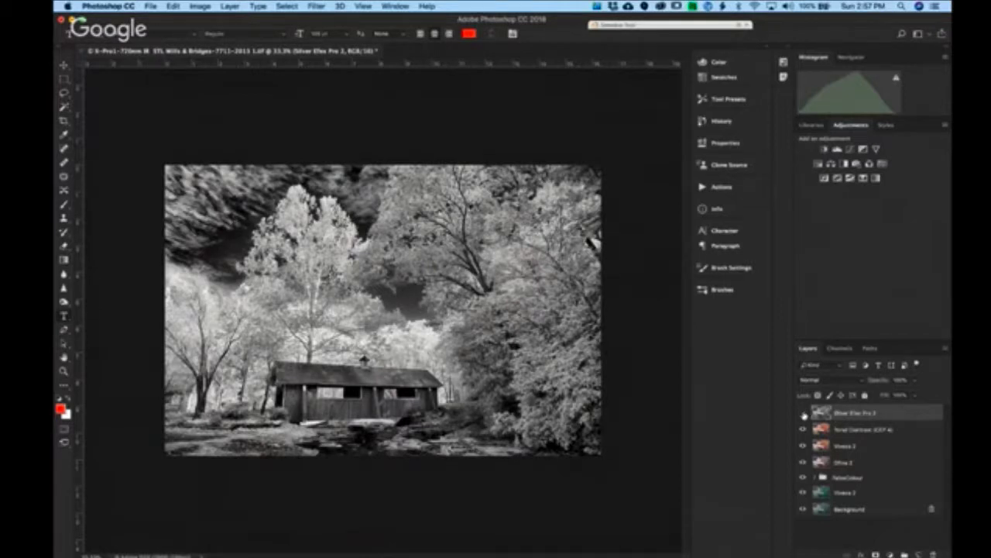
pyautogui.click(804, 416)
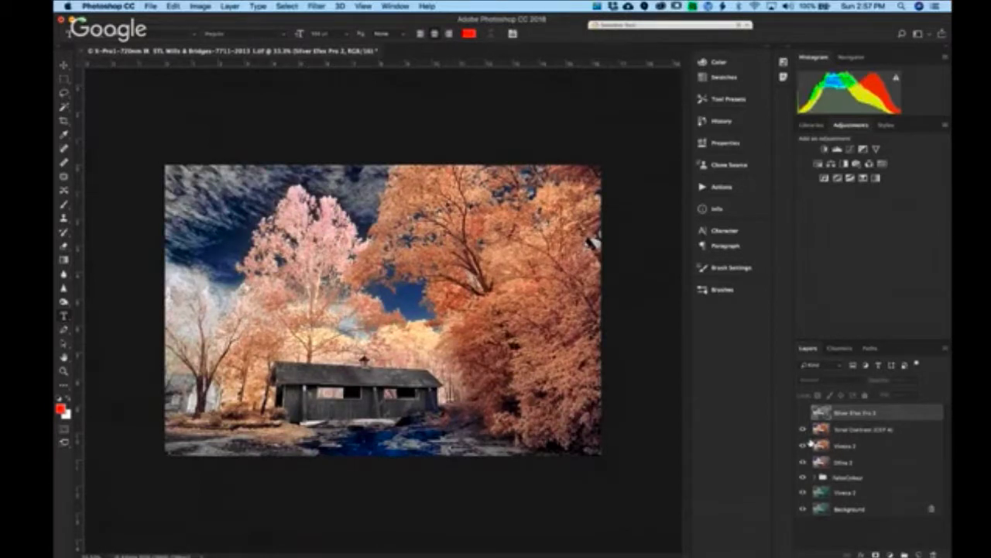
pyautogui.click(804, 414)
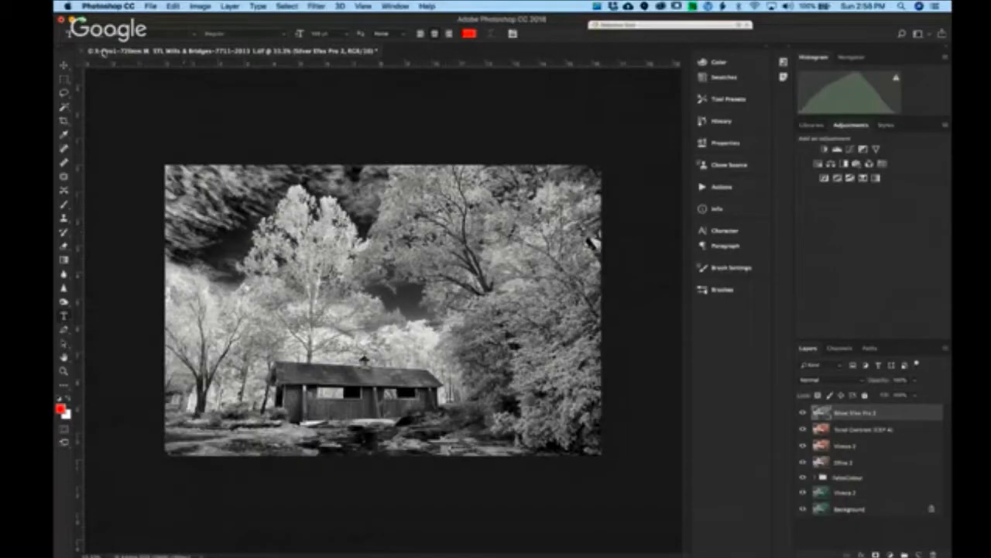
# Close the layered covered-bridge document without saving changes and quit Photoshop.
pyautogui.click(89, 52)
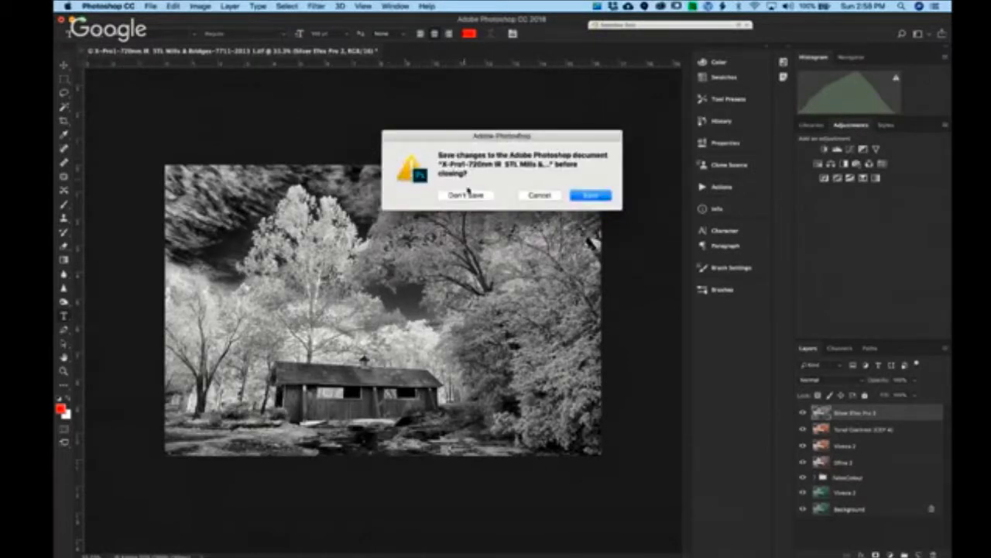
pyautogui.click(468, 195)
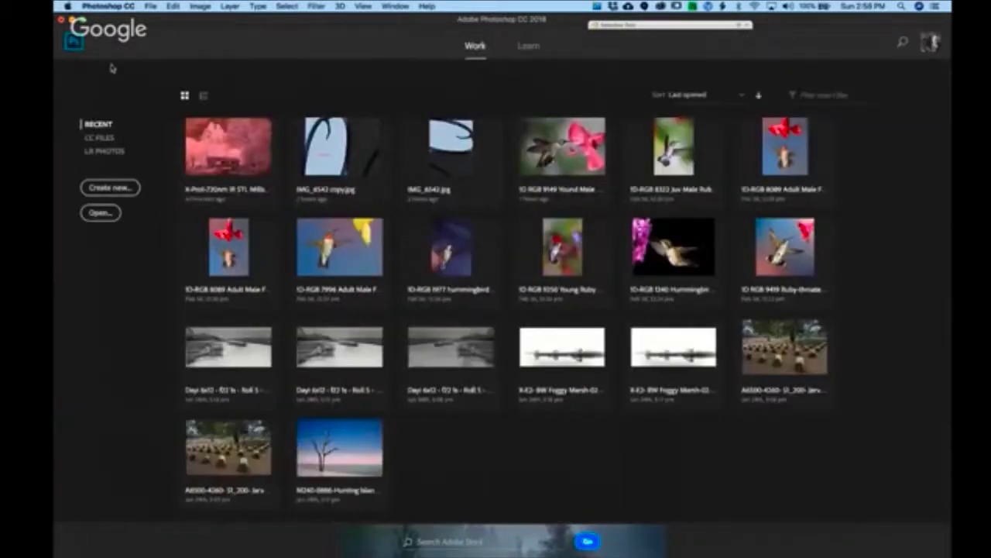
pyautogui.click(99, 8)
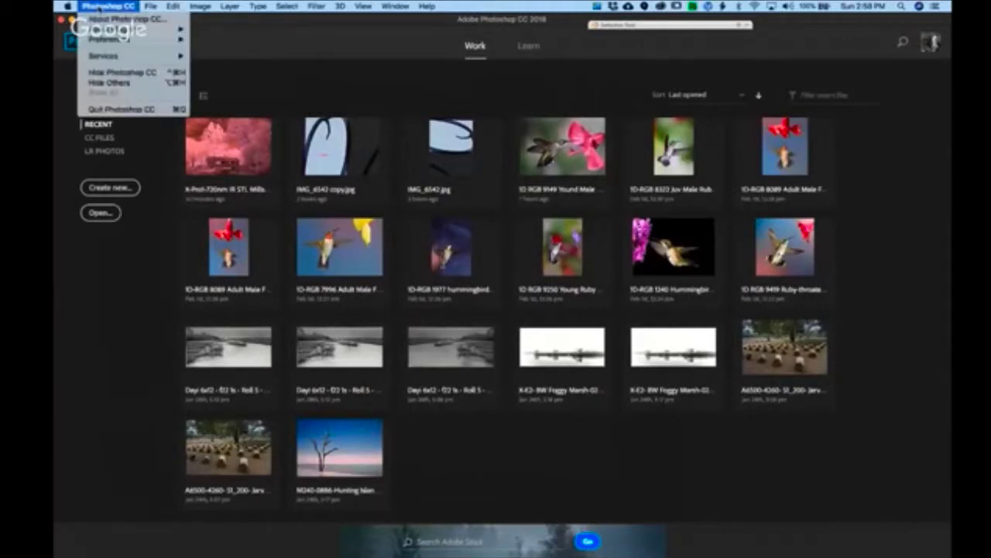
pyautogui.click(128, 110)
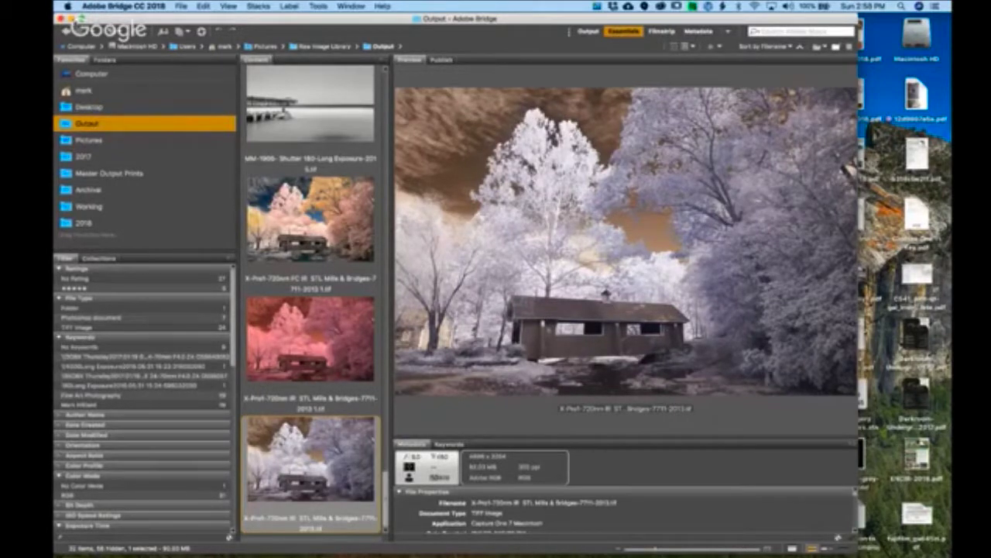
# Minimize the Bridge window and launch Capture One 11.
pyautogui.click(71, 18)
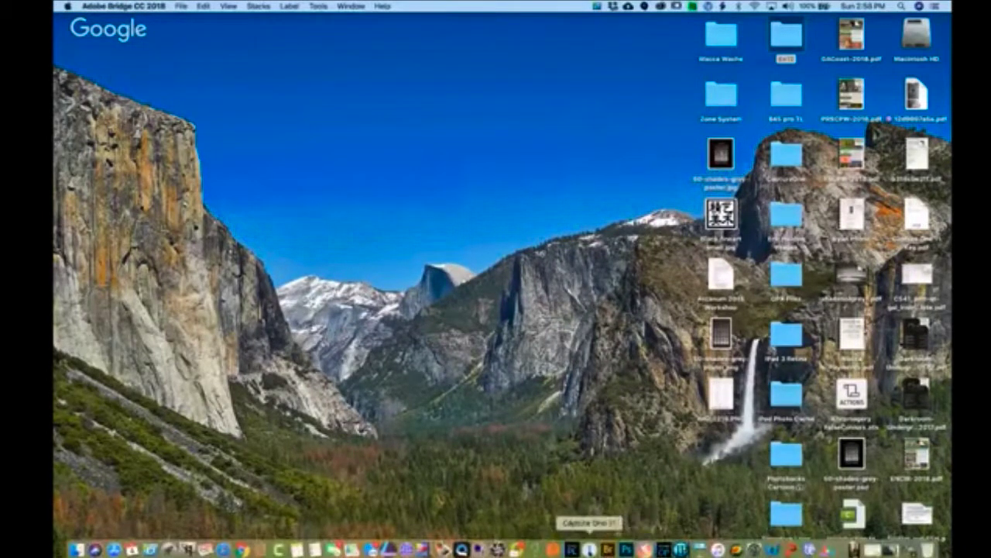
pyautogui.click(589, 549)
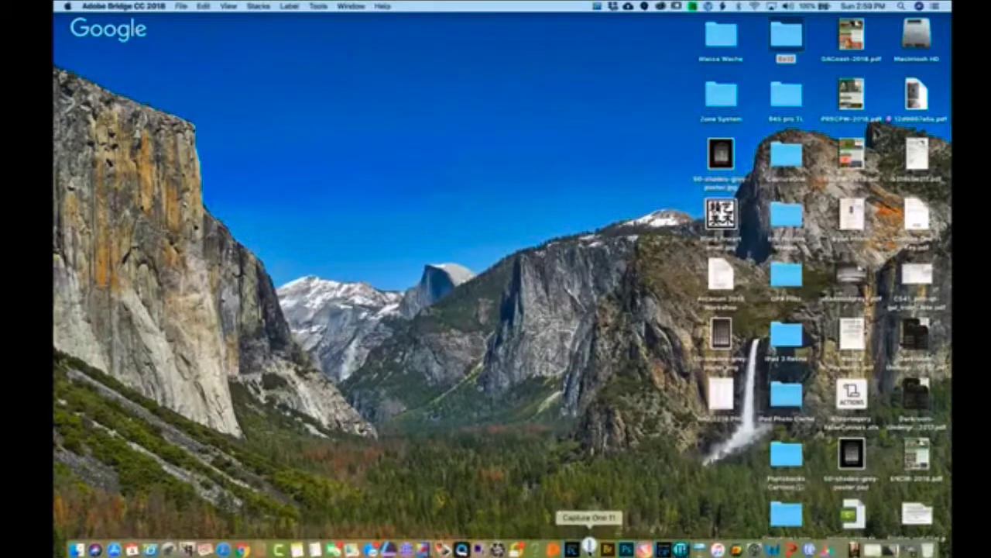
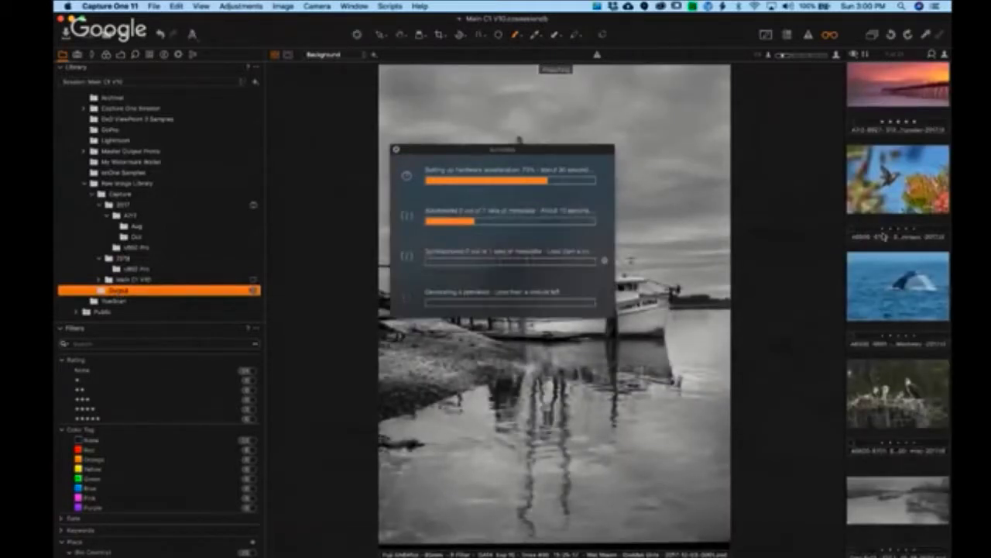
# Browse the Output folder's thumbnails for the covered-bridge photos, view the red infrared version and select the brown-toned one.
pyautogui.scroll(-5, 883, 236)
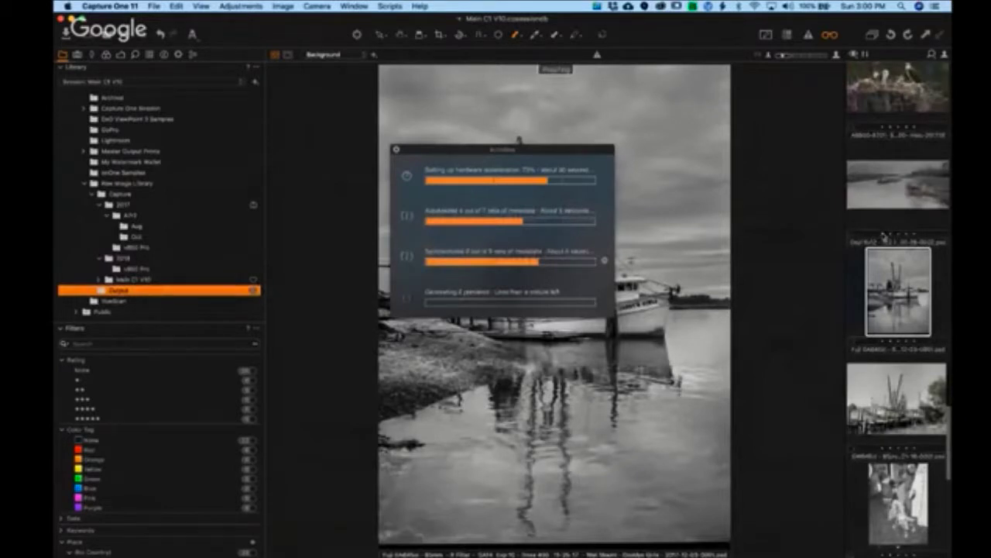
pyautogui.scroll(-5, 883, 236)
pyautogui.scroll(5, 883, 236)
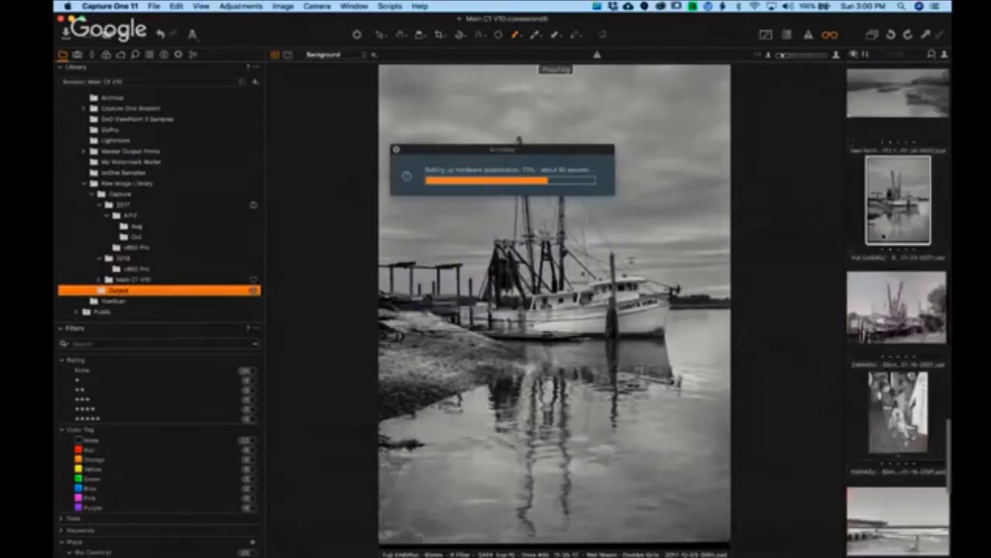
pyautogui.scroll(10, 883, 236)
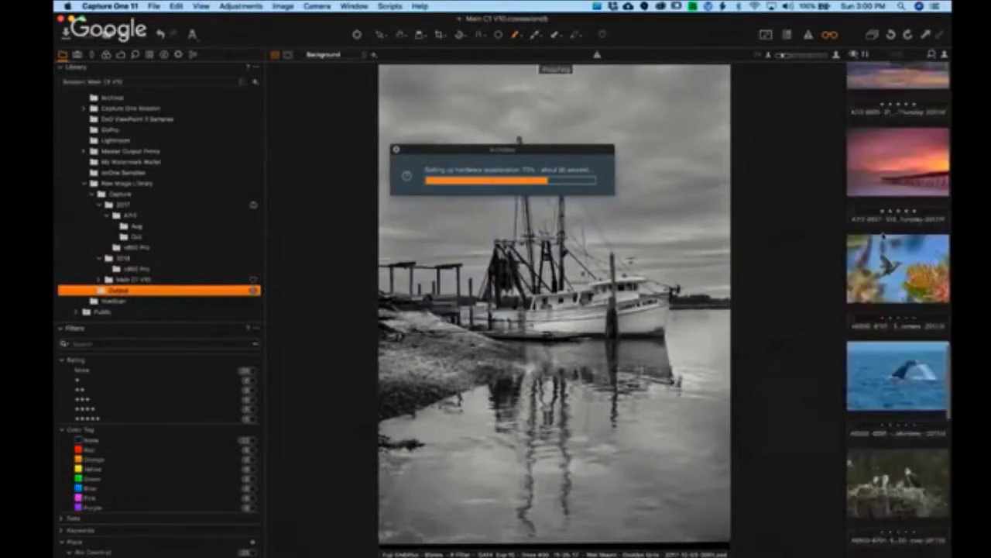
pyautogui.scroll(3, 883, 236)
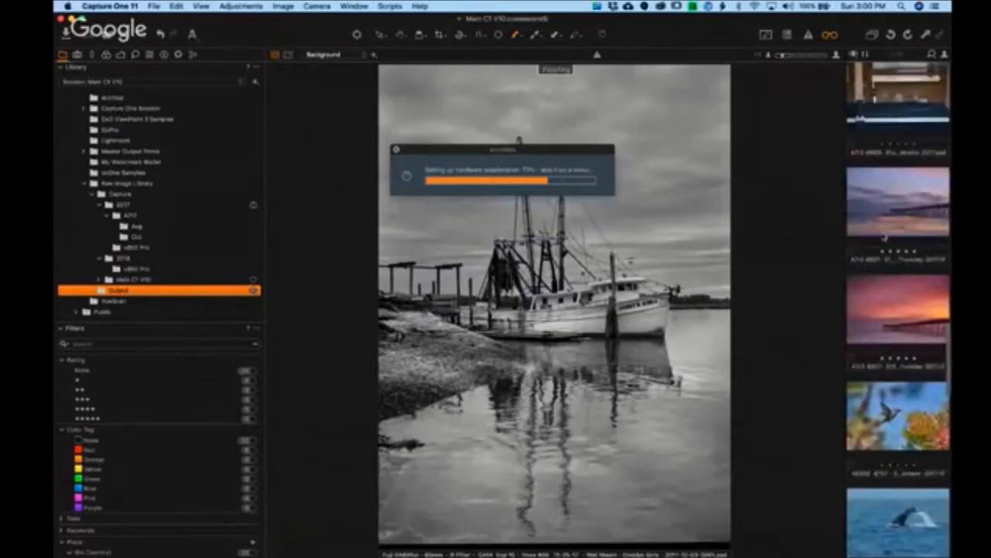
pyautogui.scroll(-8, 883, 236)
pyautogui.scroll(-10, 883, 237)
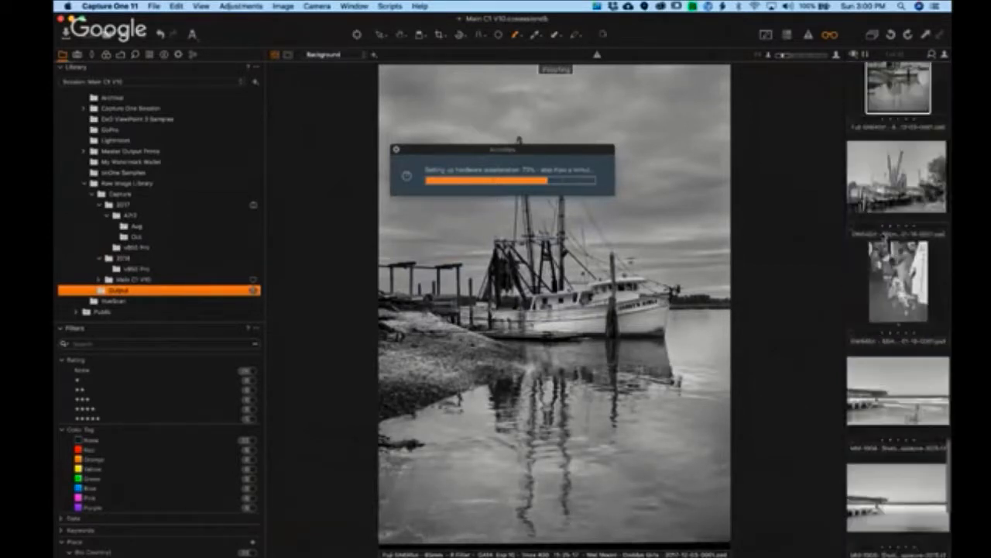
pyautogui.scroll(-10, 883, 236)
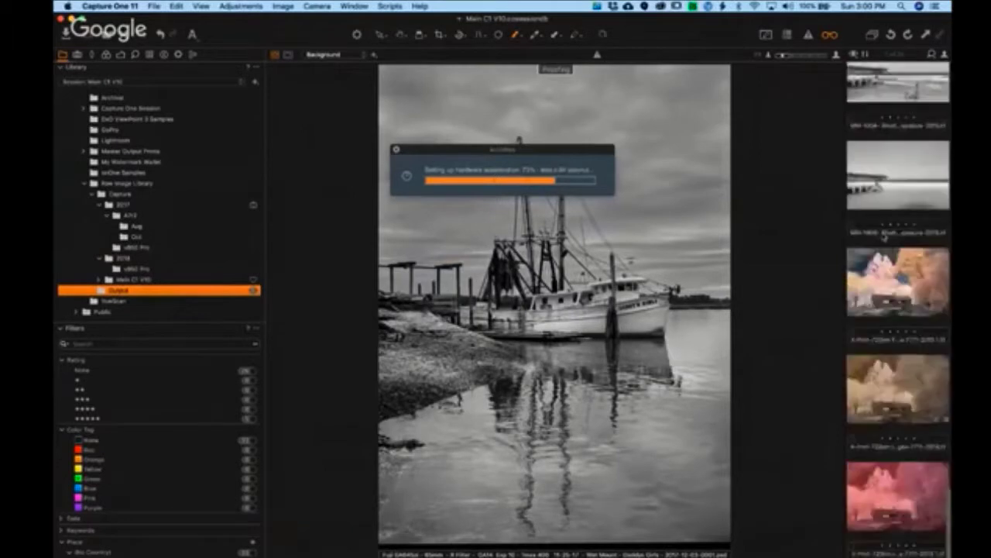
pyautogui.click(879, 488)
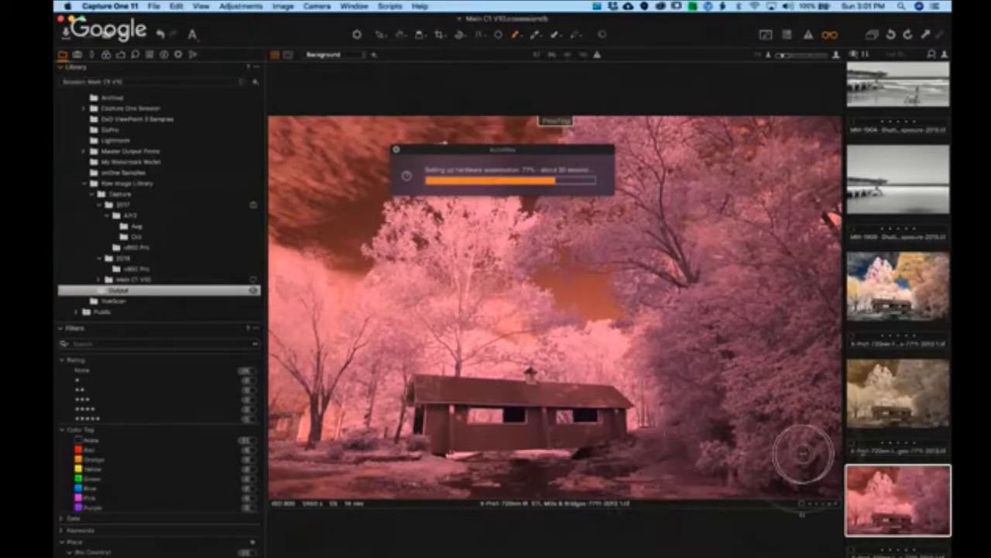
pyautogui.click(892, 404)
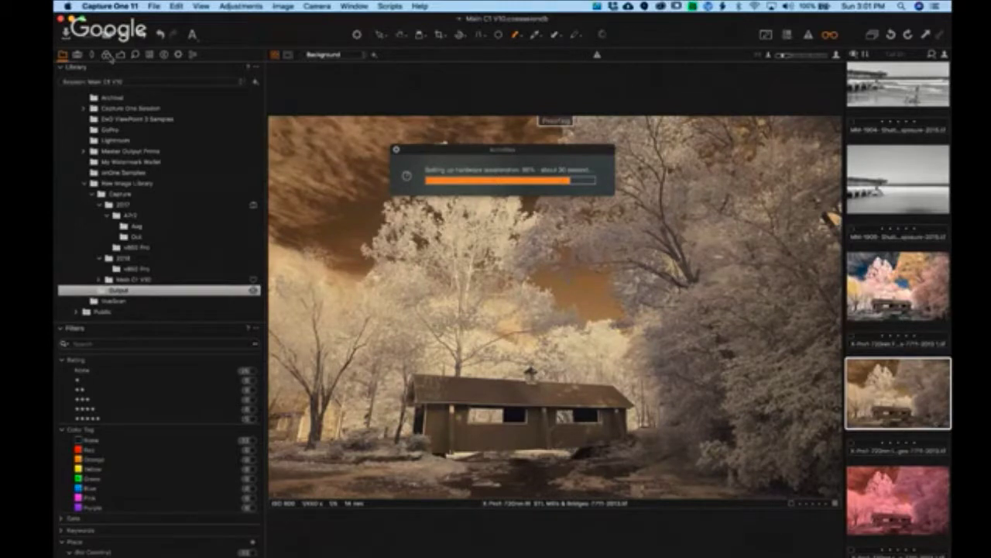
# Try custom white-balance samples on the bright central tree and on the dark sky beside it.
pyautogui.click(108, 55)
pyautogui.click(121, 55)
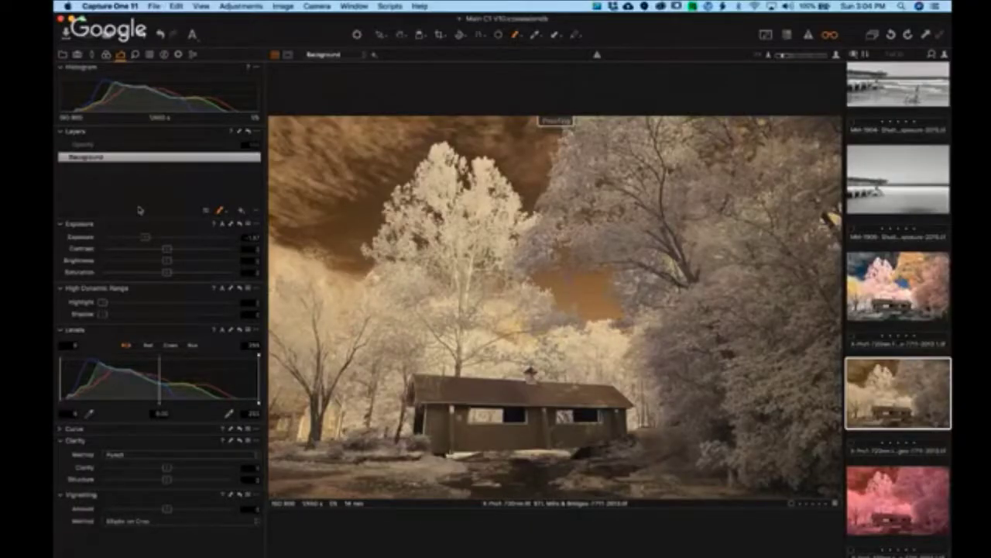
pyautogui.click(106, 56)
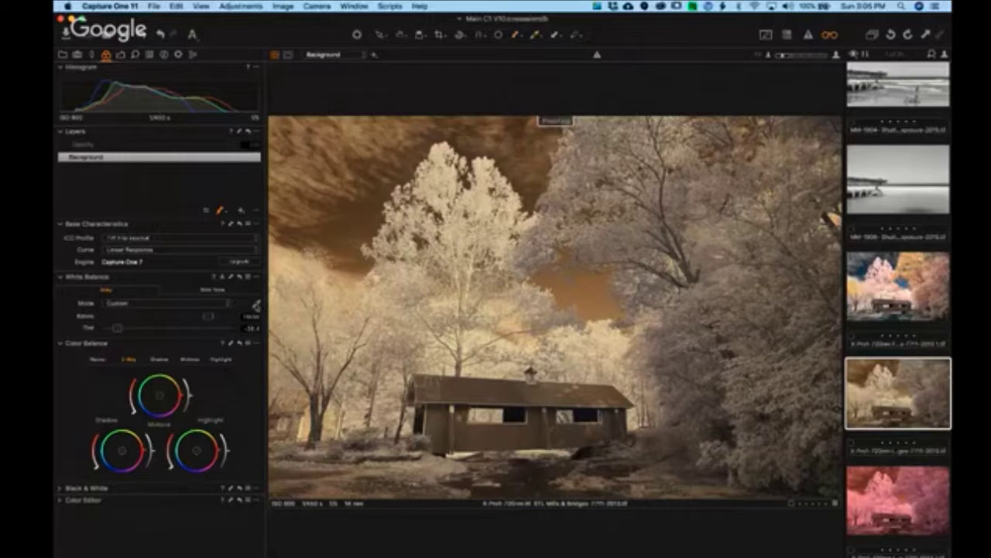
pyautogui.click(255, 305)
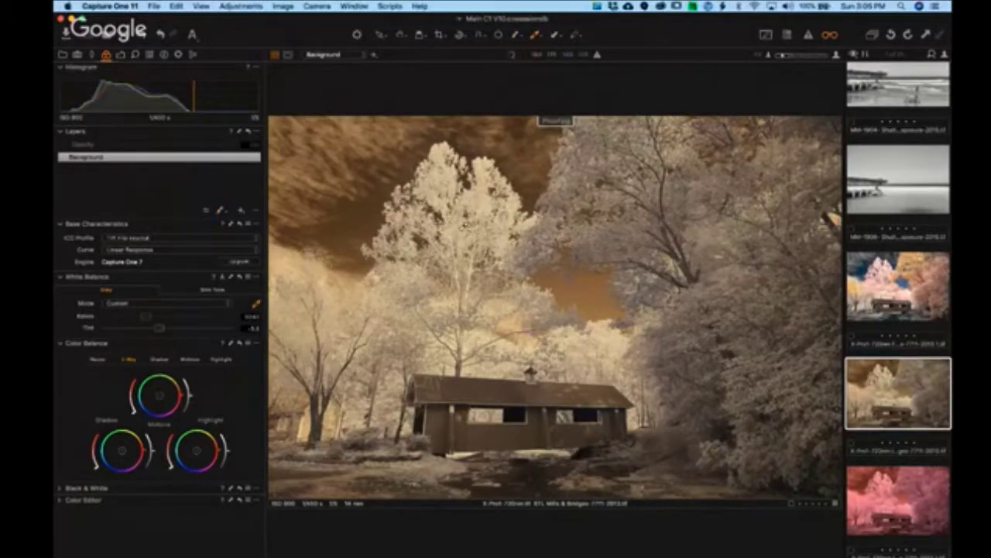
pyautogui.click(464, 226)
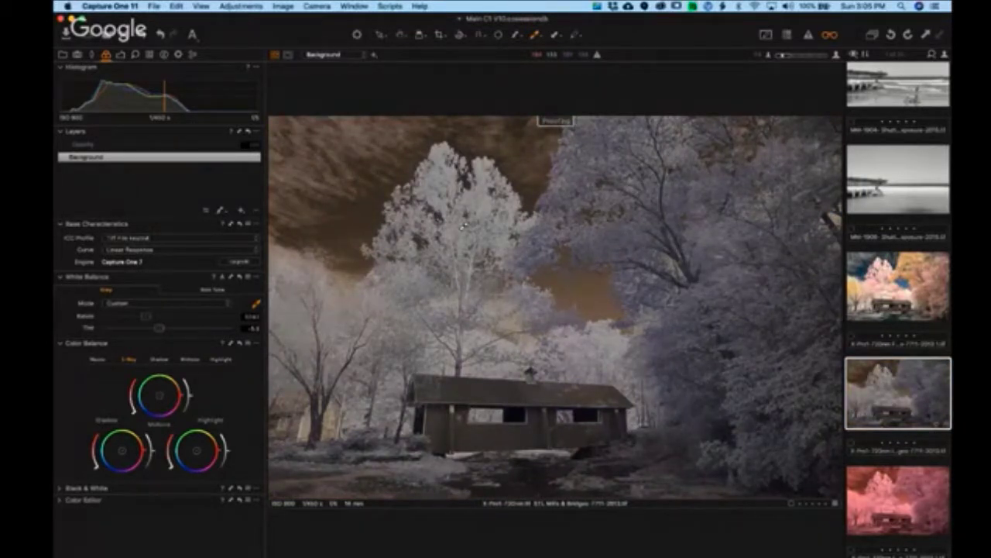
pyautogui.click(366, 218)
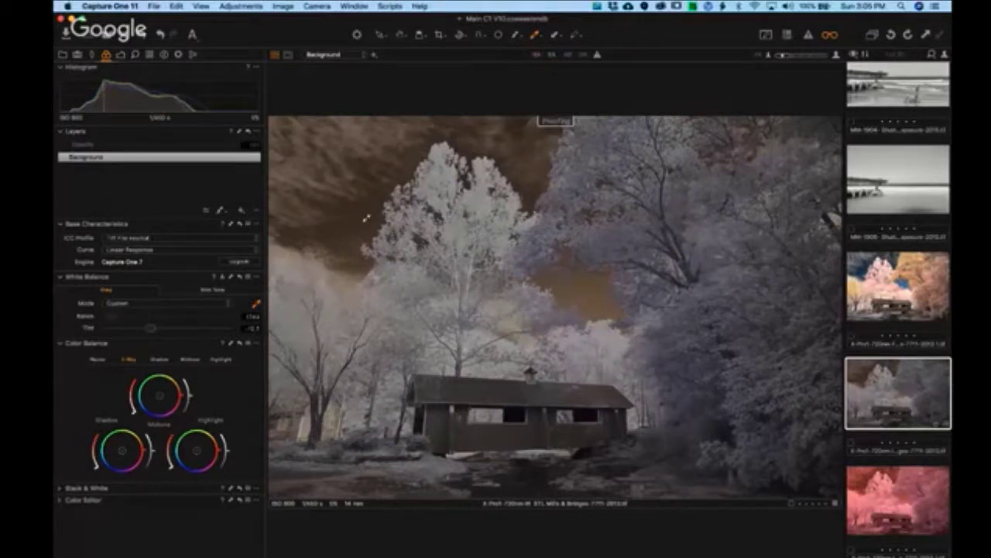
pyautogui.click(366, 218)
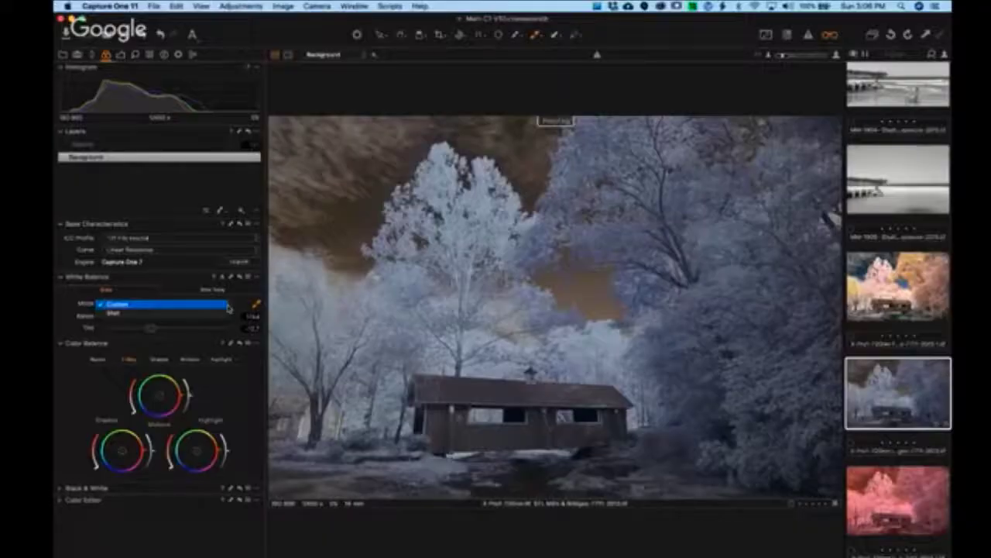
# Reset the white balance to Shot, resample it from the central tree and finally from the sky gap between the trees.
pyautogui.click(121, 314)
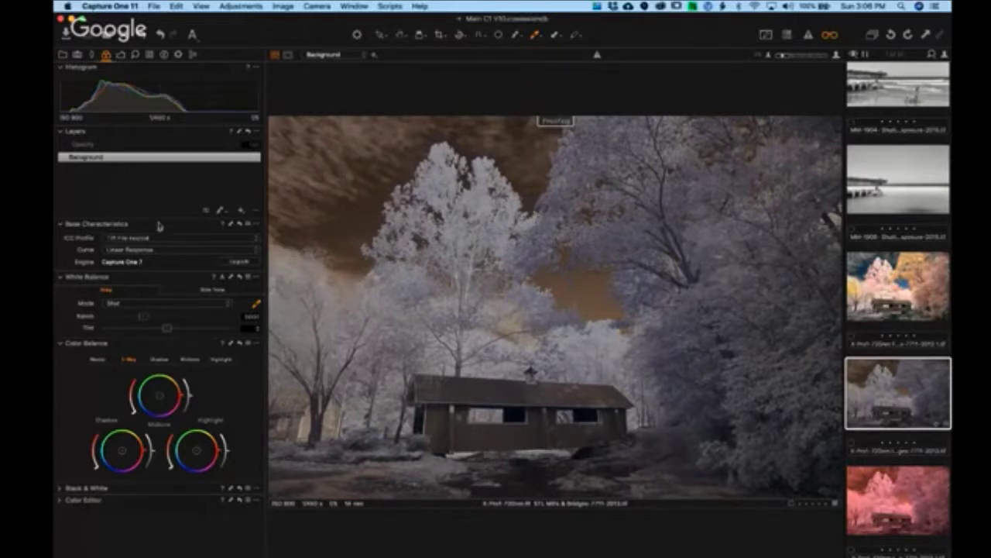
pyautogui.click(257, 306)
pyautogui.click(460, 218)
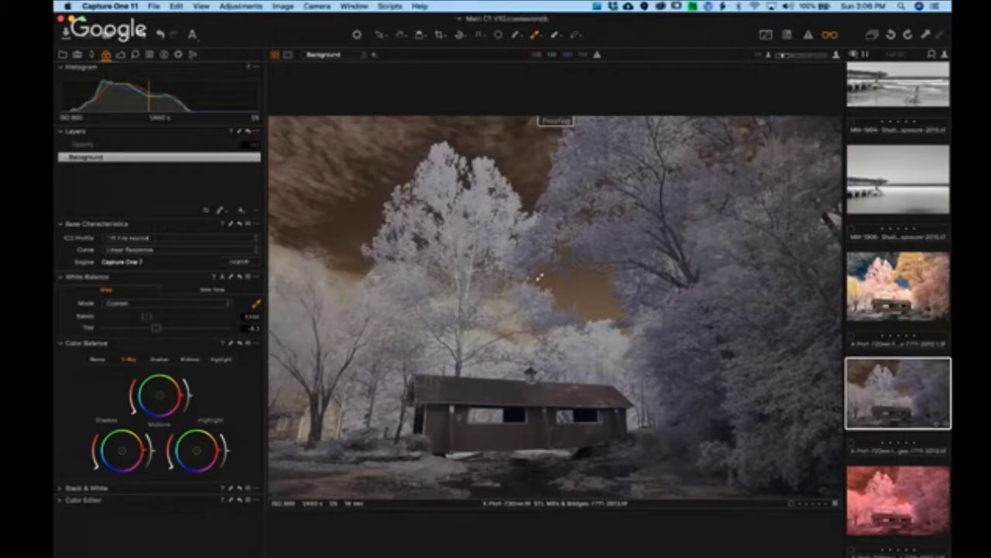
pyautogui.click(592, 291)
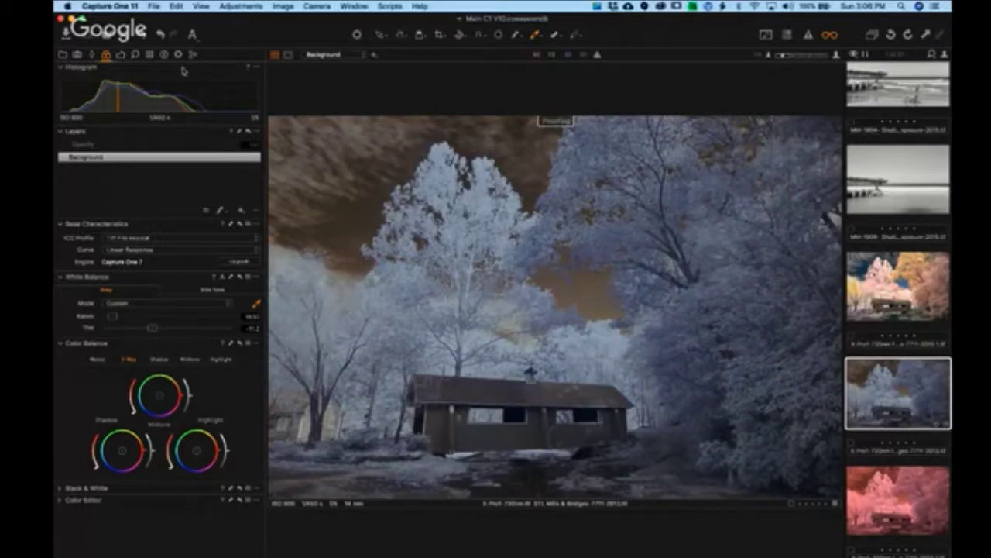
# Raise the exposure to about -0.45 and set High Dynamic Range highlight to about 18 and shadow to about 30.
pyautogui.click(121, 55)
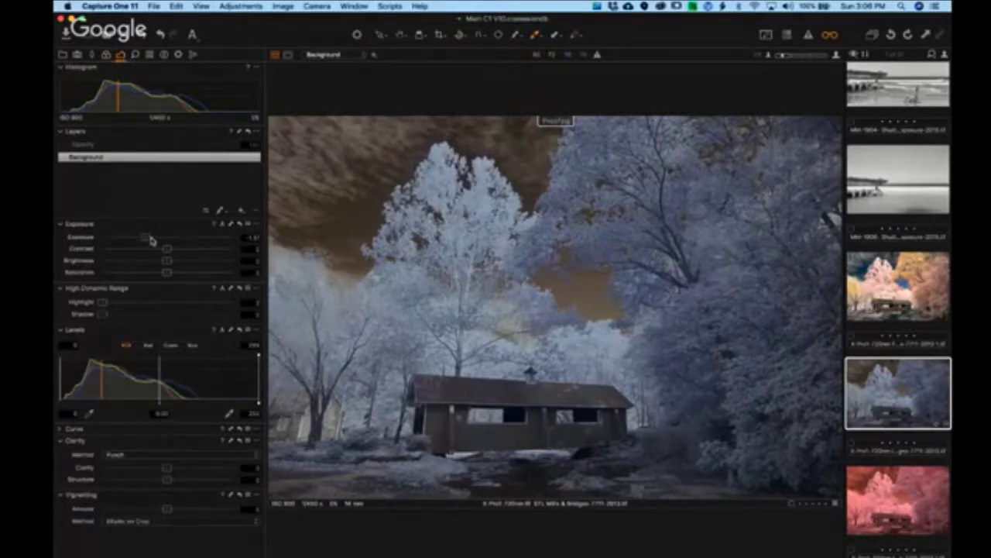
pyautogui.moveTo(151, 240); pyautogui.dragTo(160, 244)
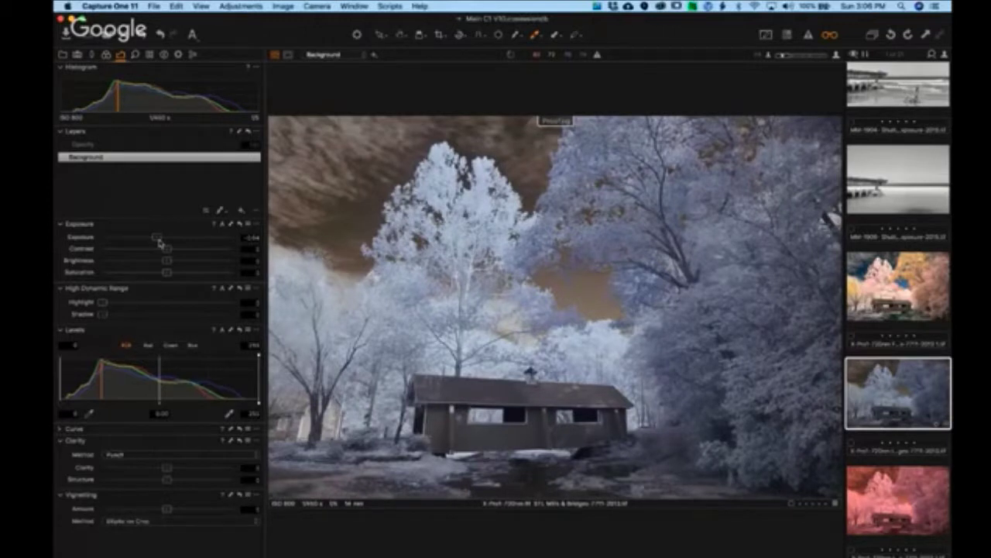
pyautogui.moveTo(102, 302); pyautogui.dragTo(124, 304)
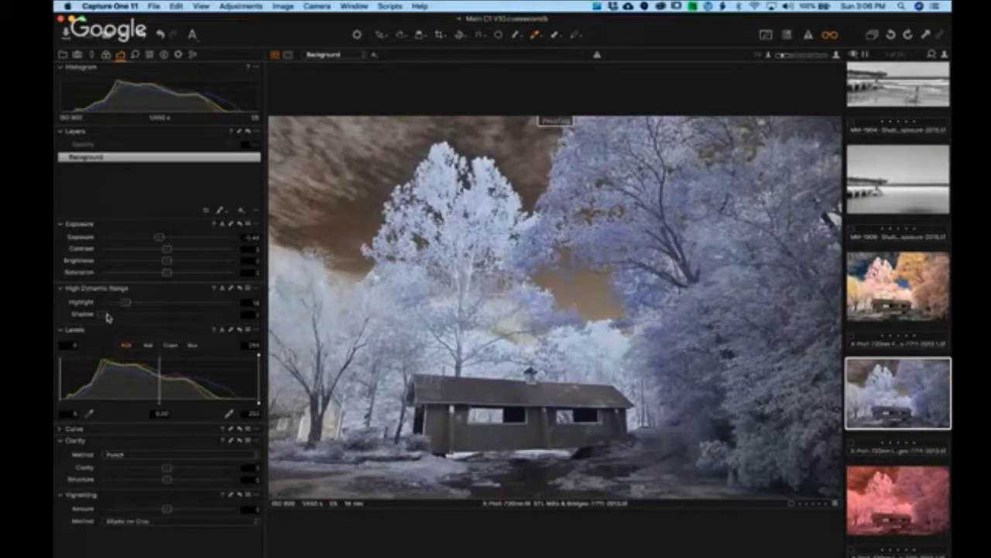
pyautogui.moveTo(107, 316); pyautogui.dragTo(142, 327)
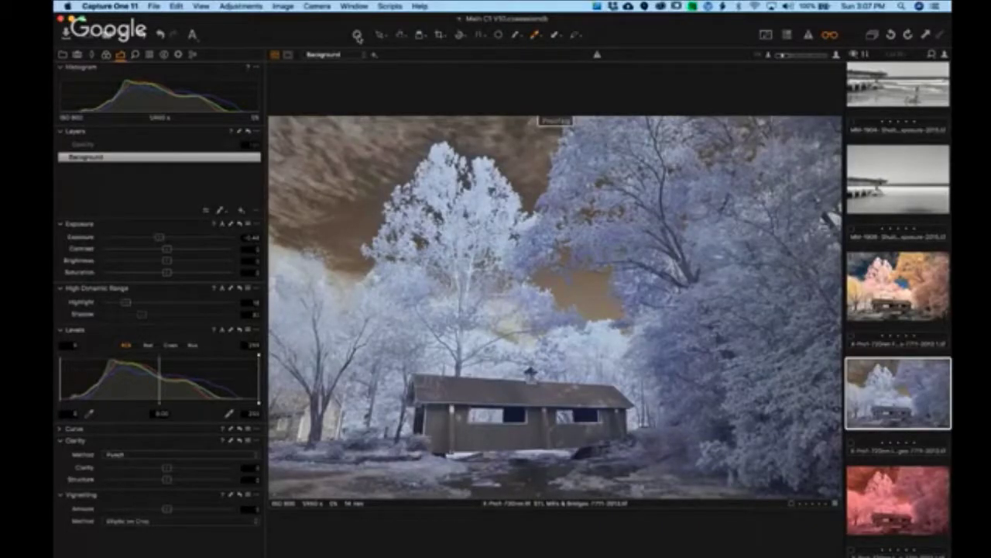
# Process the adjusted infrared photo into a new output file and quit Capture One 11.
pyautogui.click(357, 36)
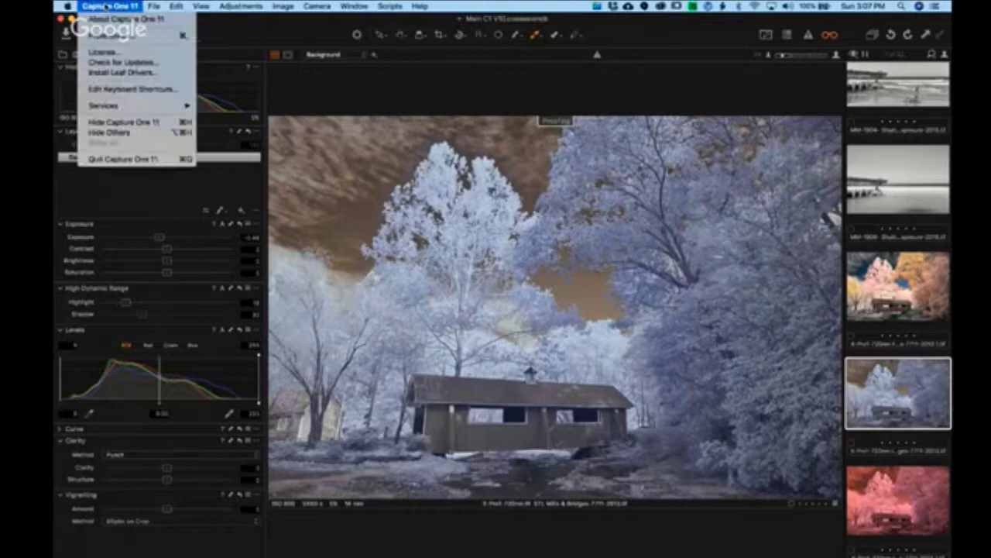
pyautogui.click(127, 165)
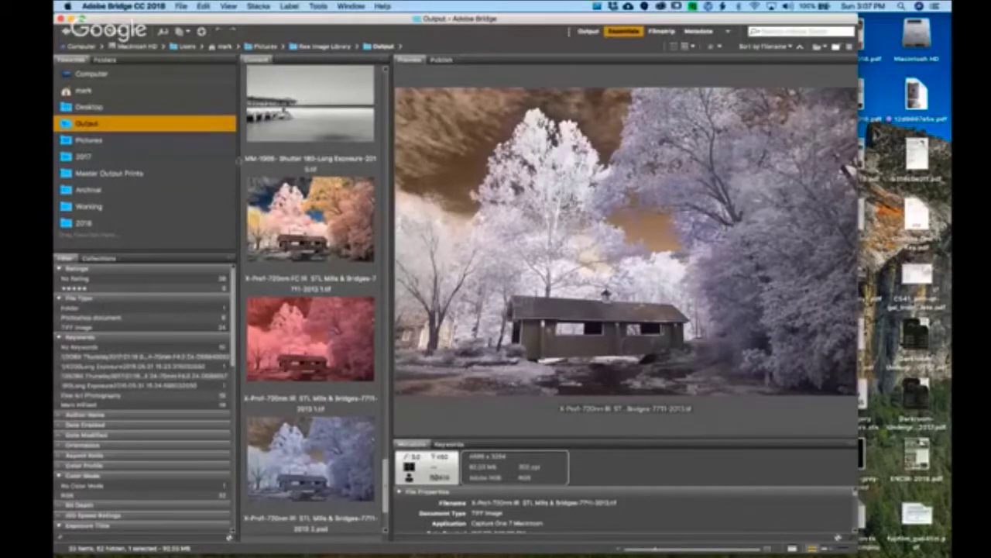
# In Bridge, compare the newly processed covered-bridge PSD with the earlier infrared TIFF, and open the file ending in "2013 2.psd" in Photoshop.
pyautogui.moveTo(239, 161); pyautogui.dragTo(167, 163)
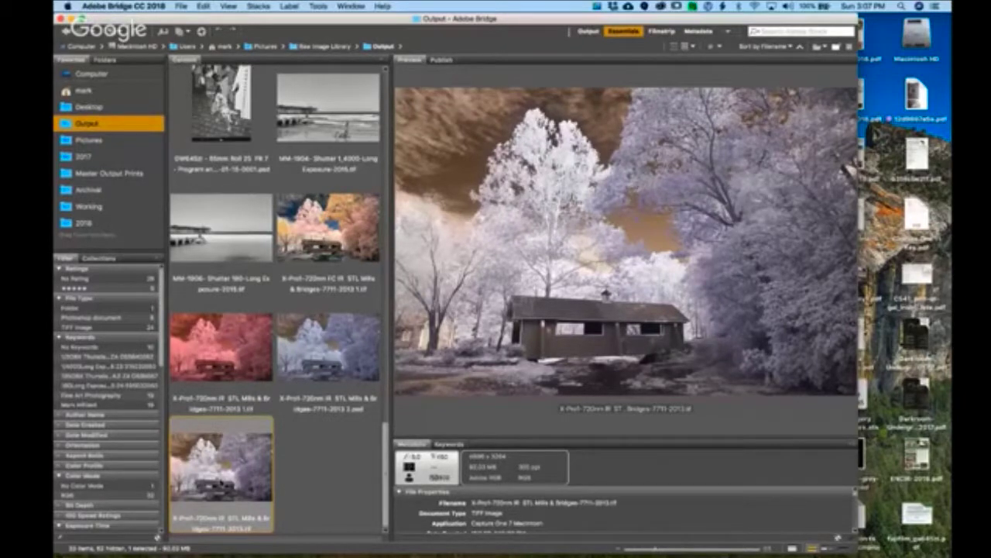
pyautogui.press('Left')
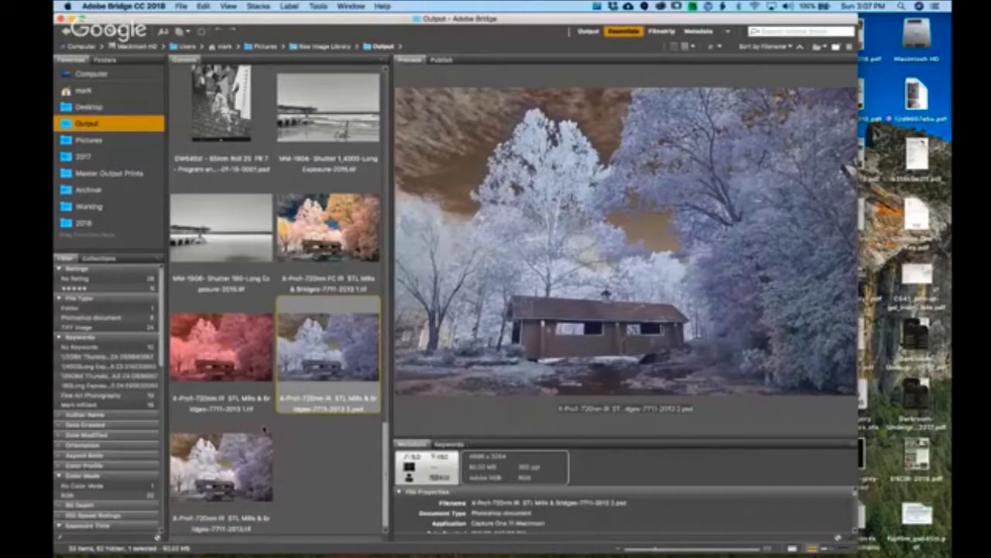
pyautogui.click(253, 458)
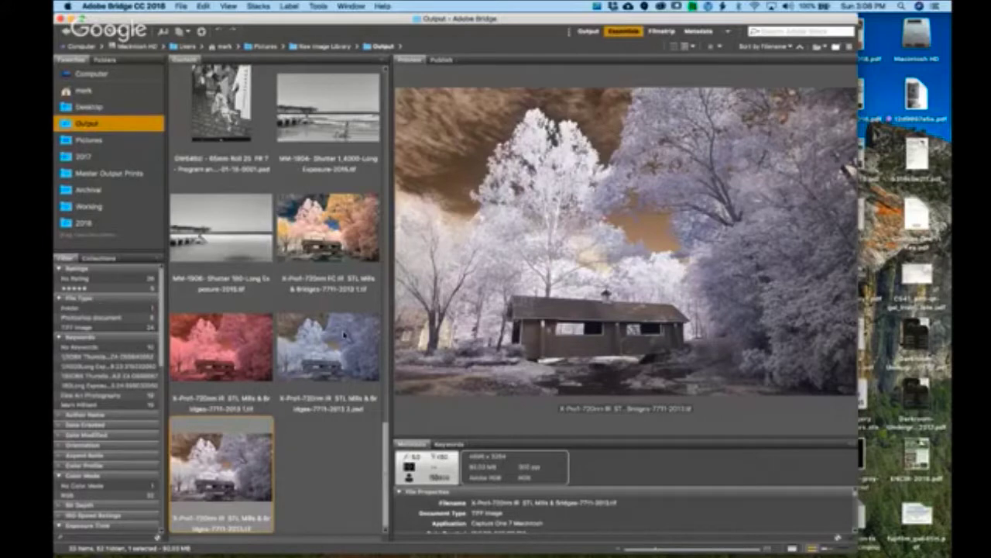
pyautogui.click(344, 335)
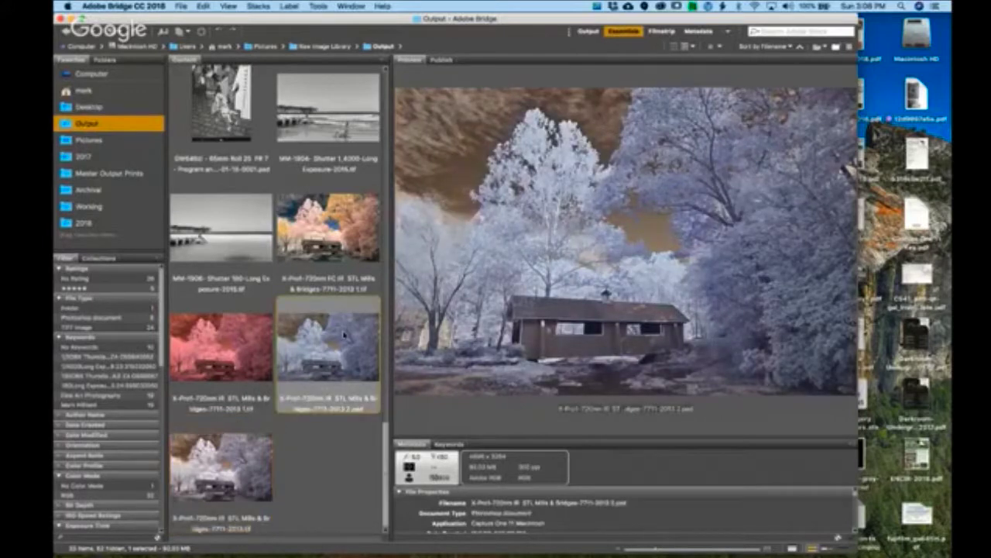
pyautogui.doubleClick(344, 335)
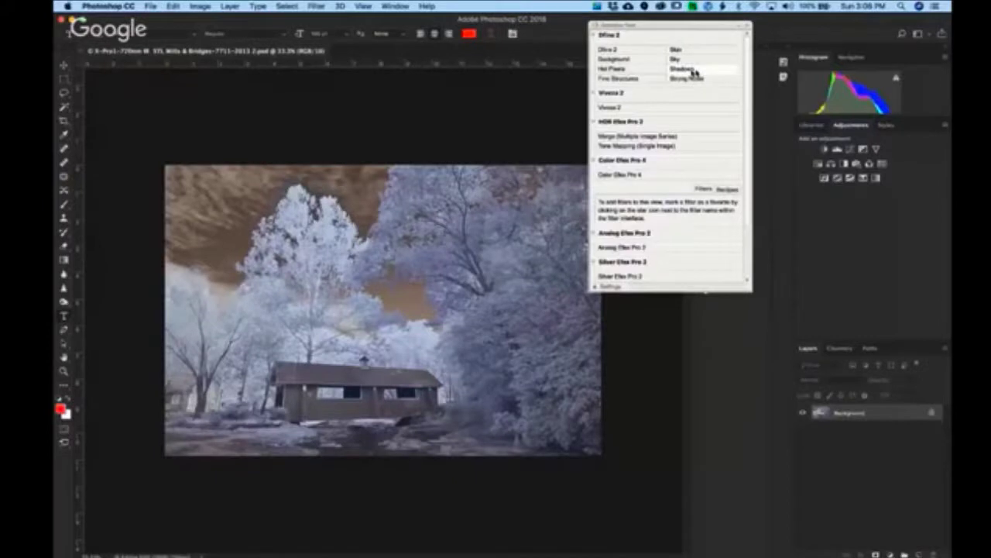
# Apply Viveza 2 to the infrared photo with the global saturation raised to about 22%.
pyautogui.click(623, 110)
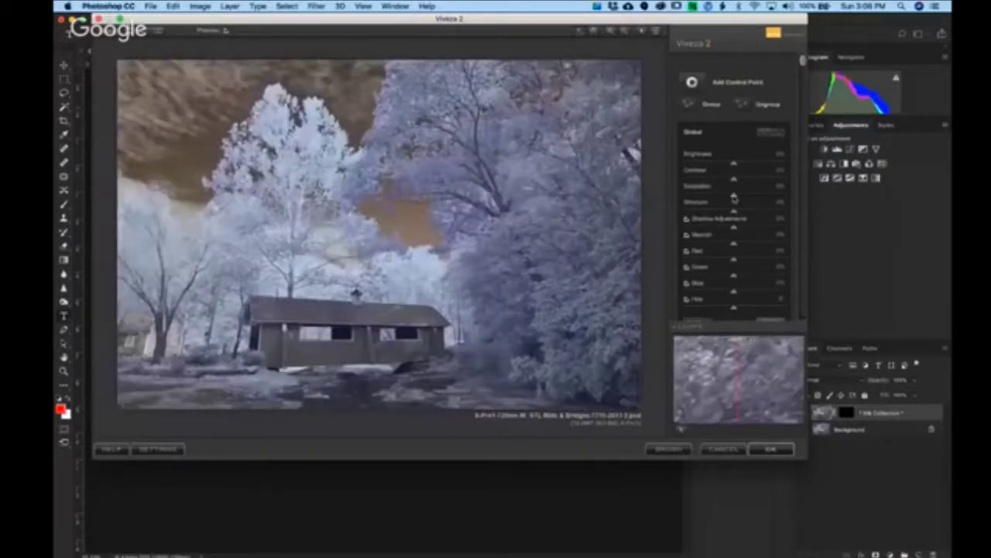
pyautogui.moveTo(733, 199); pyautogui.dragTo(745, 199)
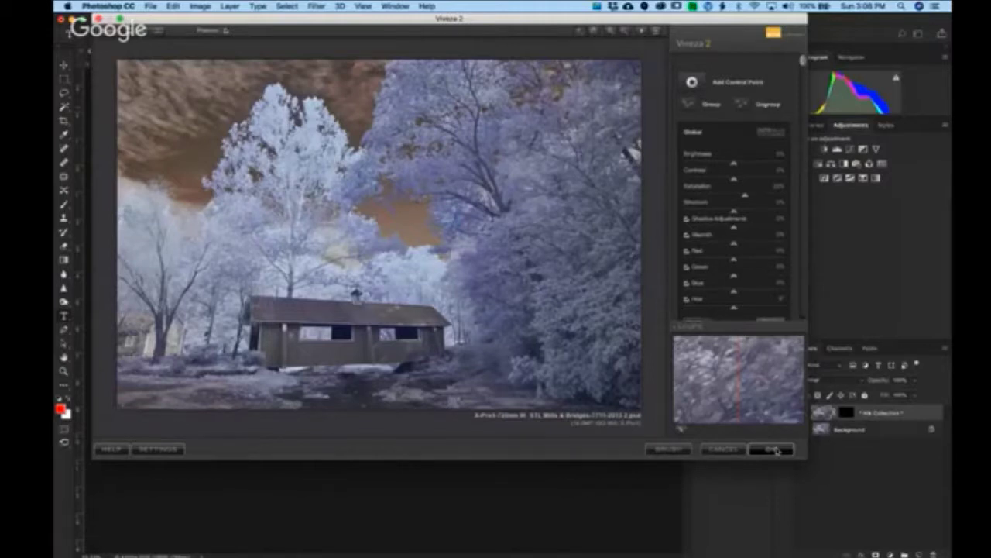
pyautogui.click(775, 450)
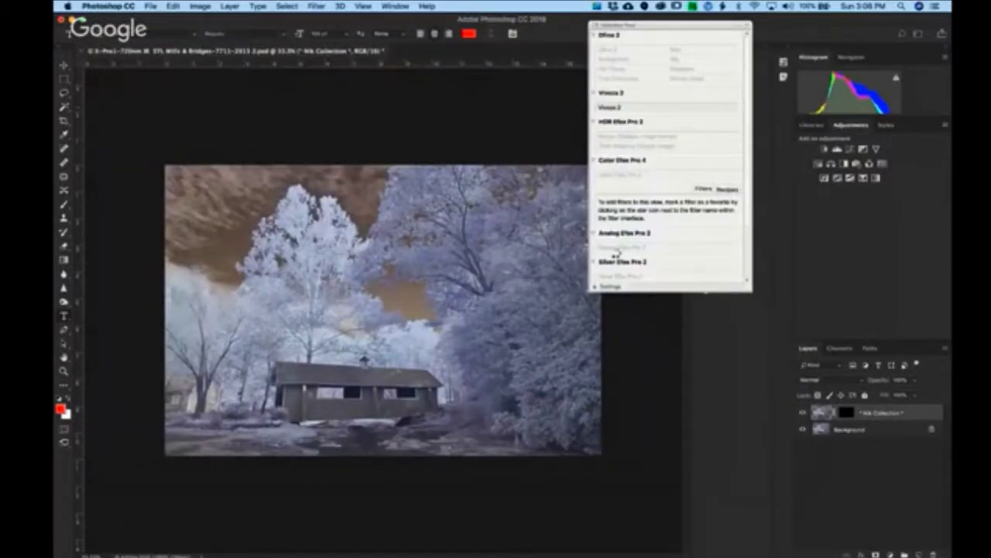
# Collapse the Nik Selective Tool palette and run the Infrared Adjustments action on the photo.
pyautogui.doubleClick(700, 28)
pyautogui.click(713, 190)
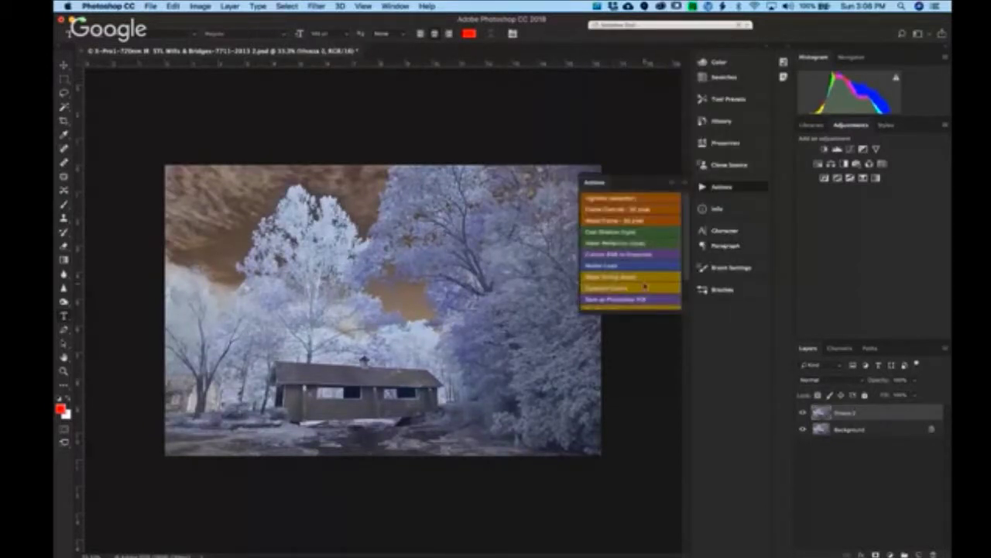
pyautogui.scroll(-3, 644, 286)
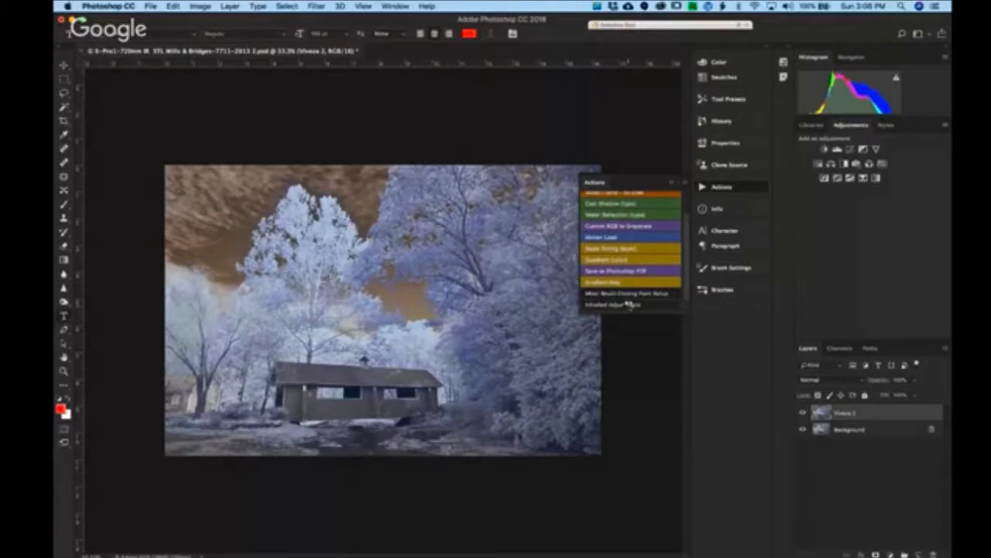
pyautogui.click(629, 304)
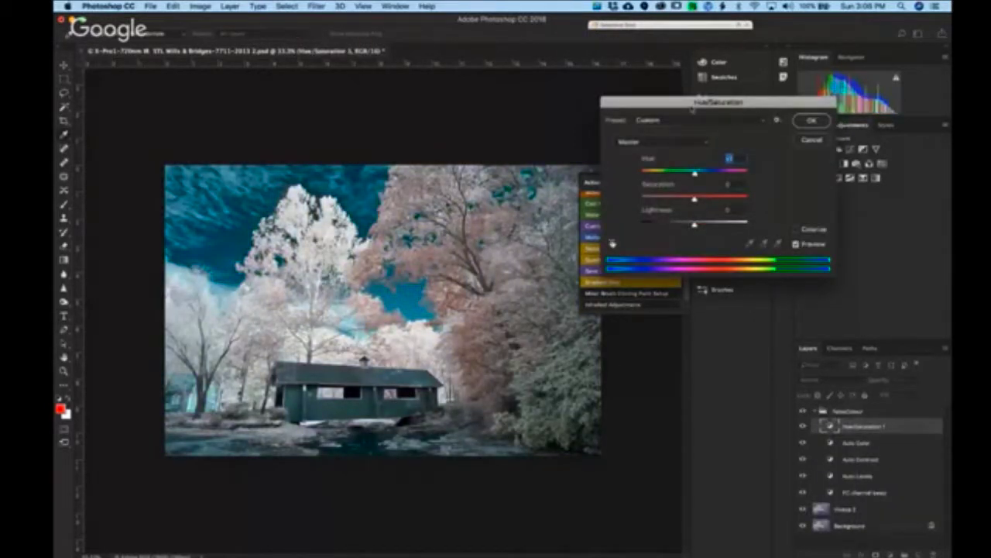
# In the Hue/Saturation settings, shift the Cyans hue so the teal sky turns deep blue.
pyautogui.moveTo(692, 107); pyautogui.dragTo(746, 66)
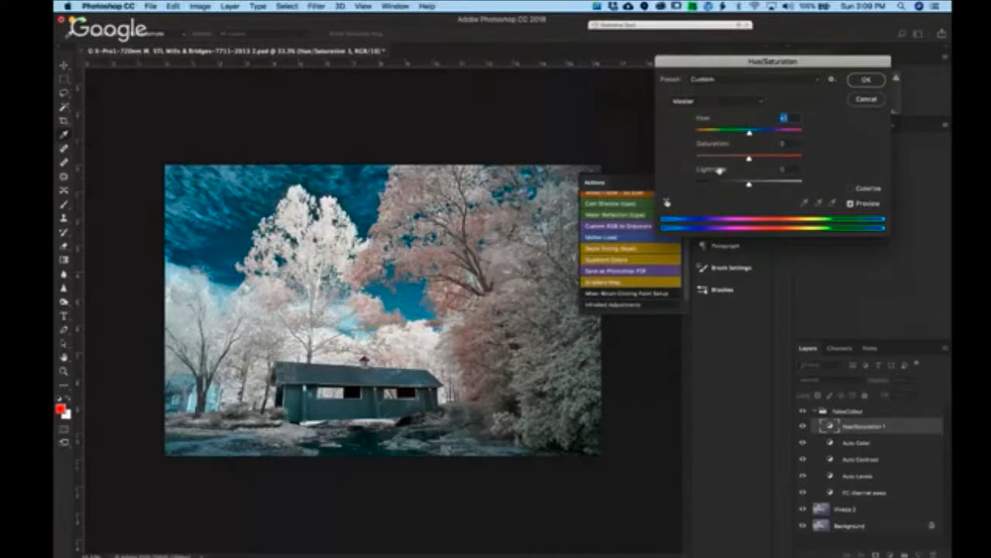
pyautogui.click(736, 105)
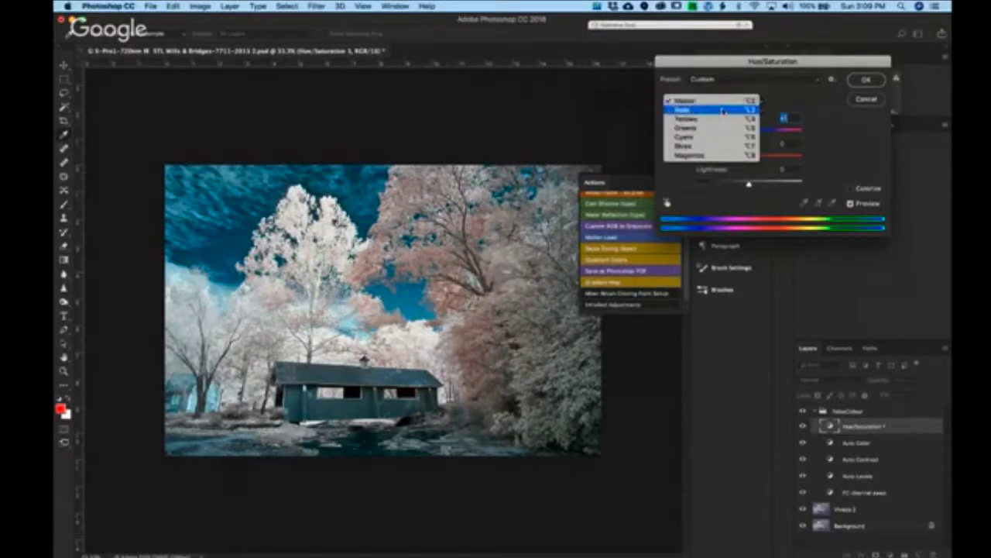
pyautogui.click(704, 136)
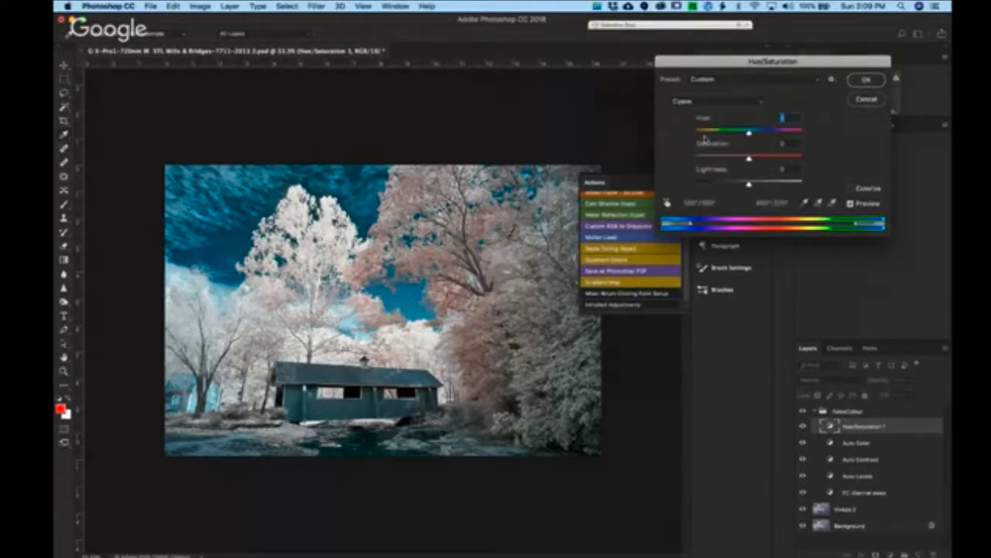
pyautogui.moveTo(749, 134); pyautogui.dragTo(762, 137)
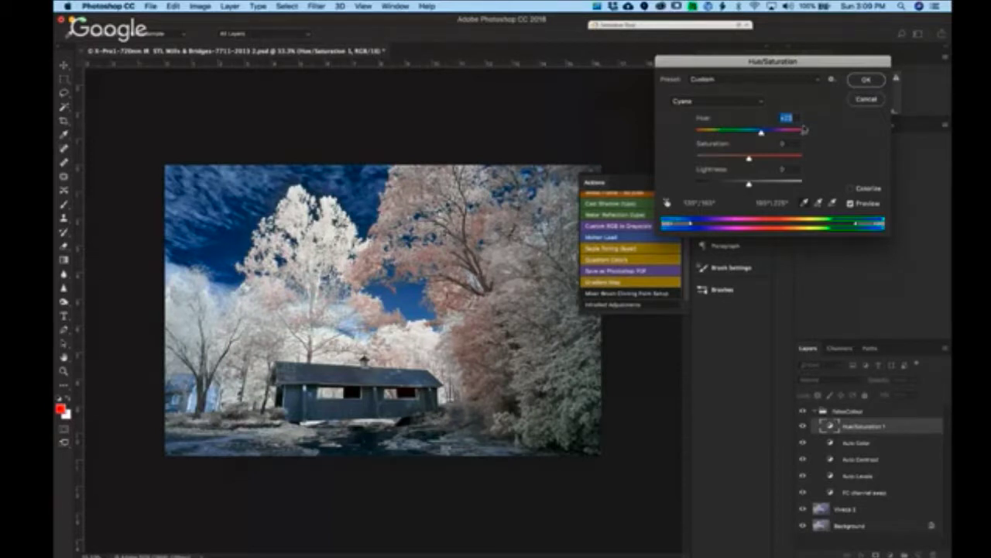
# Raise the Reds saturation to about +20 and the Yellows saturation to about +55 in the Hue/Saturation adjustment.
pyautogui.click(721, 102)
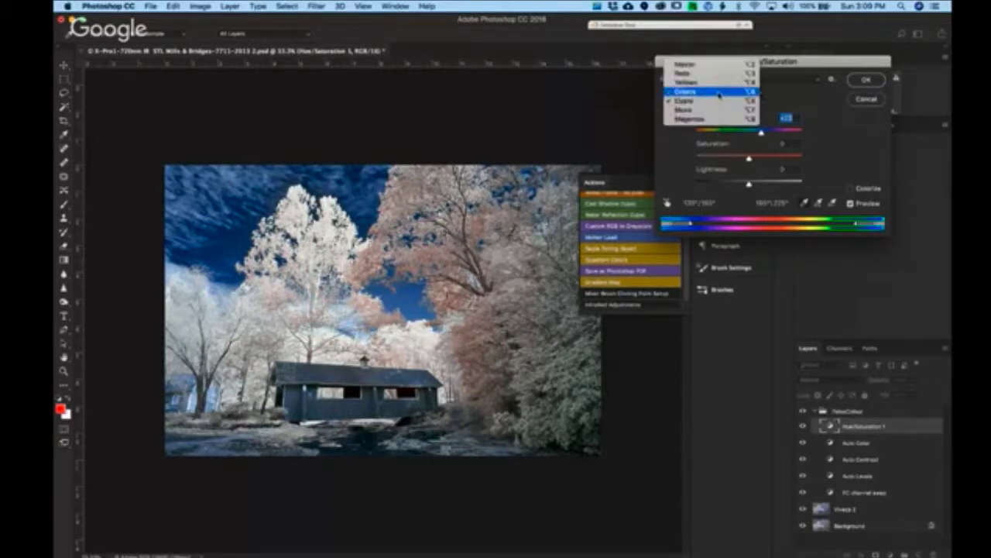
pyautogui.click(717, 65)
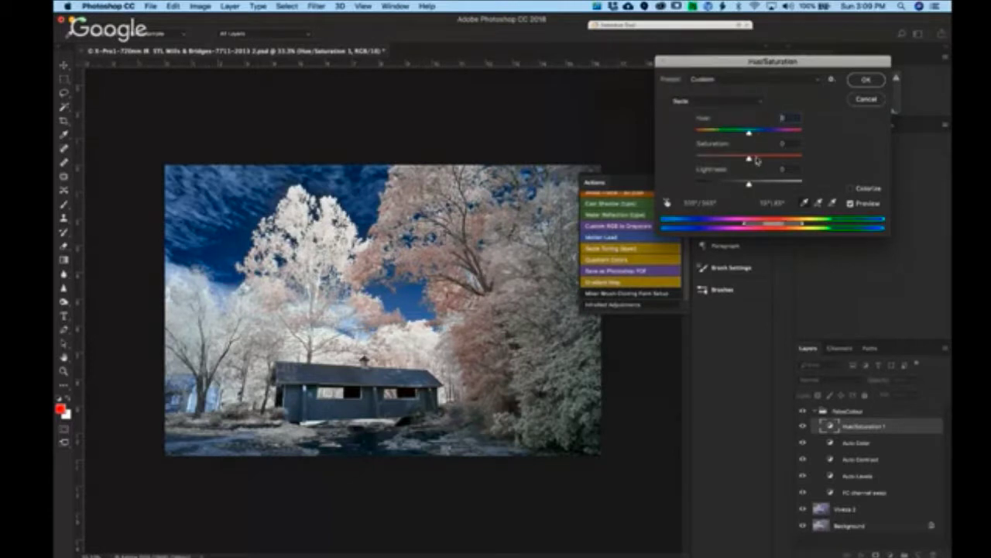
pyautogui.moveTo(749, 159)
pyautogui.mouseDown()
pyautogui.moveTo(771, 159)
pyautogui.moveTo(726, 163)
pyautogui.moveTo(788, 159)
pyautogui.moveTo(762, 170)
pyautogui.mouseUp()
pyautogui.click(733, 103)
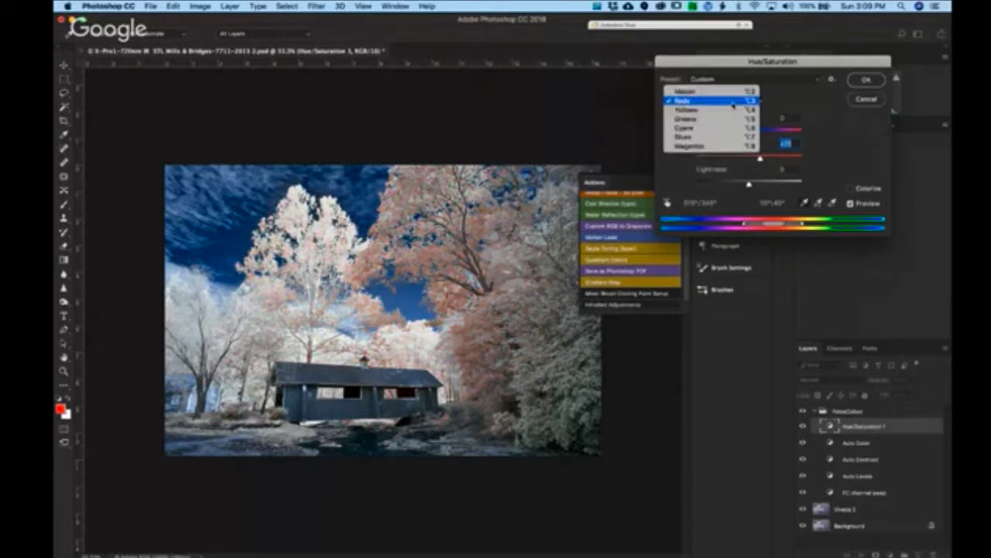
pyautogui.click(732, 111)
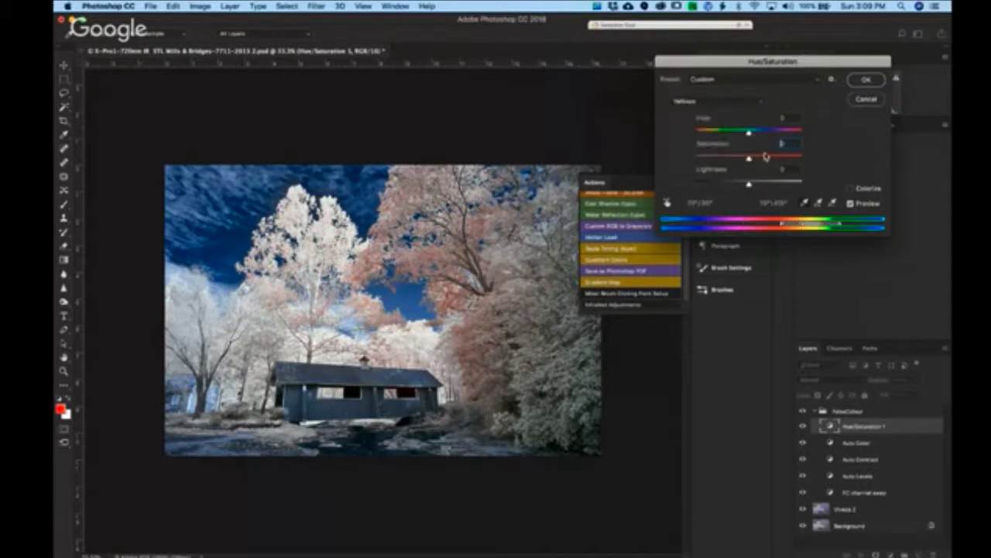
pyautogui.moveTo(749, 160); pyautogui.dragTo(778, 160)
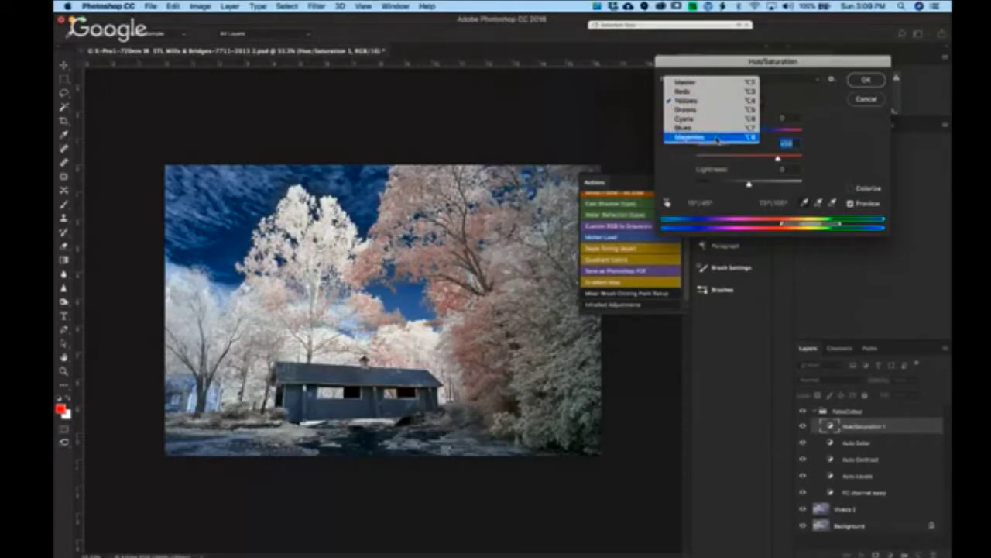
# Raise the Magentas saturation to about +30, accept the Hue/Saturation adjustment and collapse the Actions list.
pyautogui.click(718, 138)
pyautogui.moveTo(749, 159)
pyautogui.mouseDown()
pyautogui.moveTo(789, 158)
pyautogui.moveTo(767, 160)
pyautogui.mouseUp()
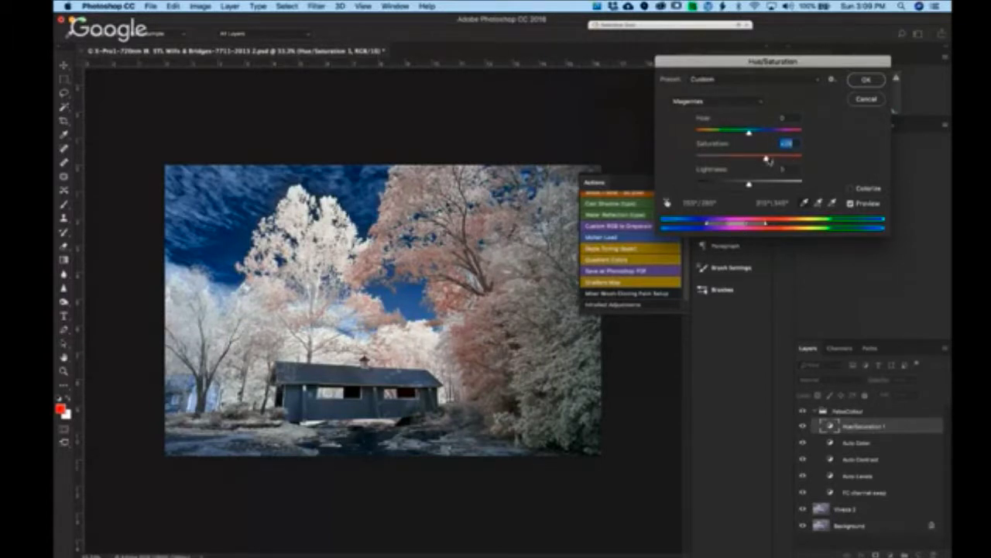
pyautogui.click(866, 81)
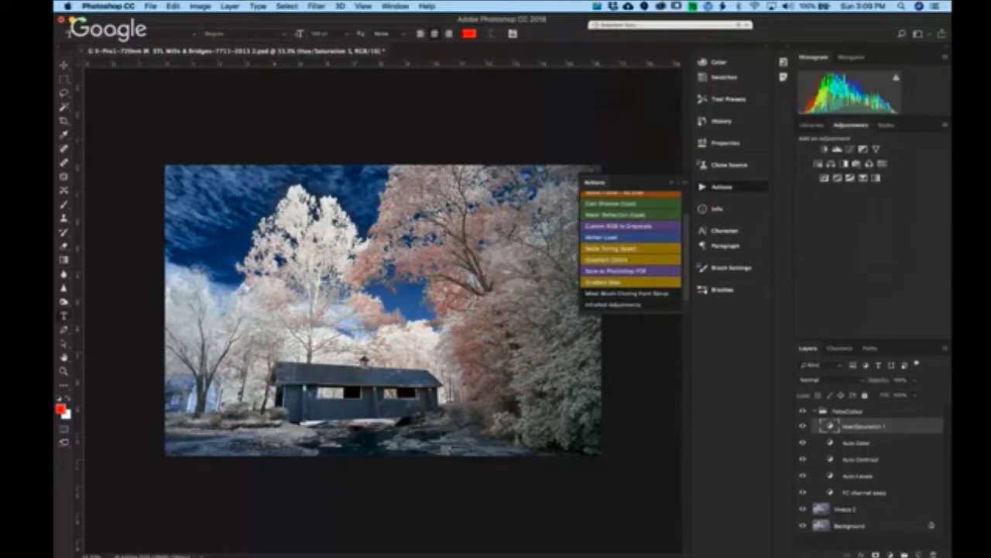
pyautogui.click(674, 182)
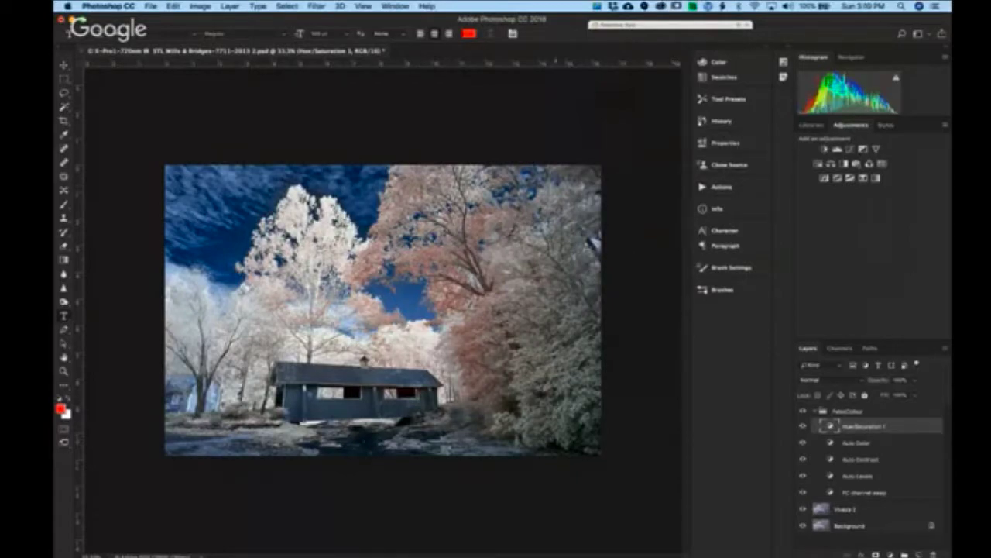